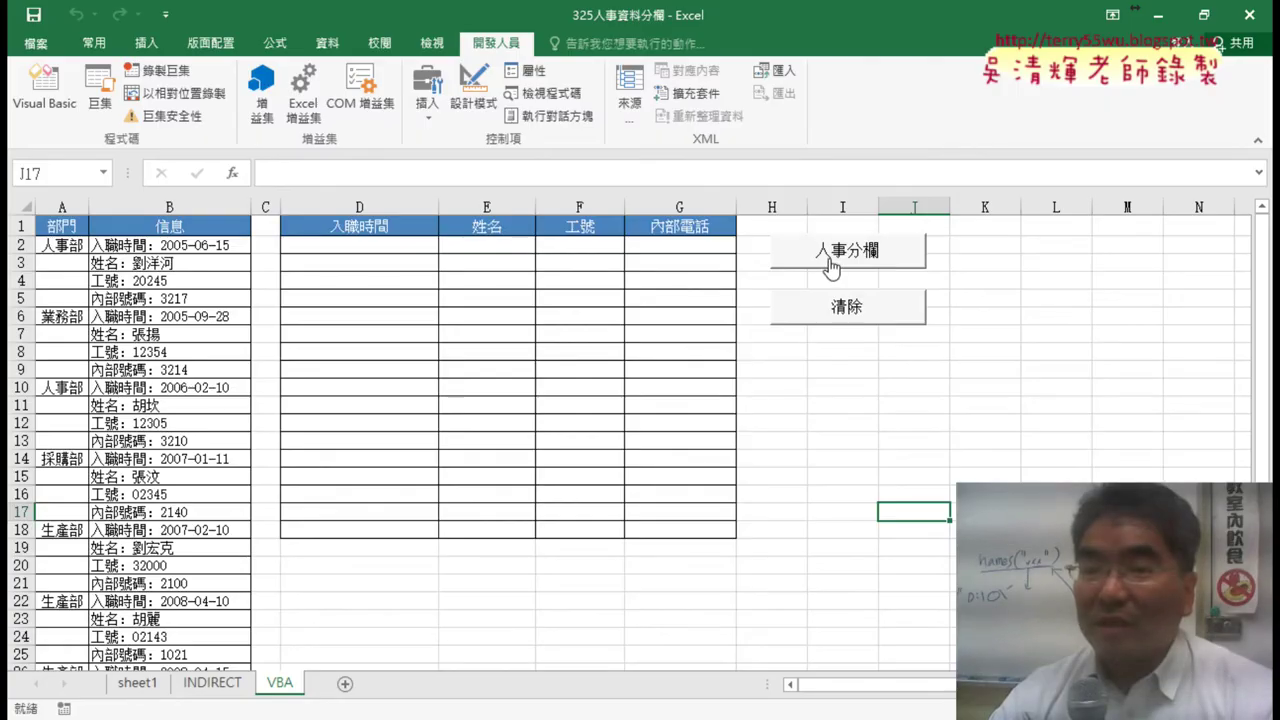
Run the 人事分欄 macro and compare B2's record with the values extracted into D2:G2.
click(828, 262)
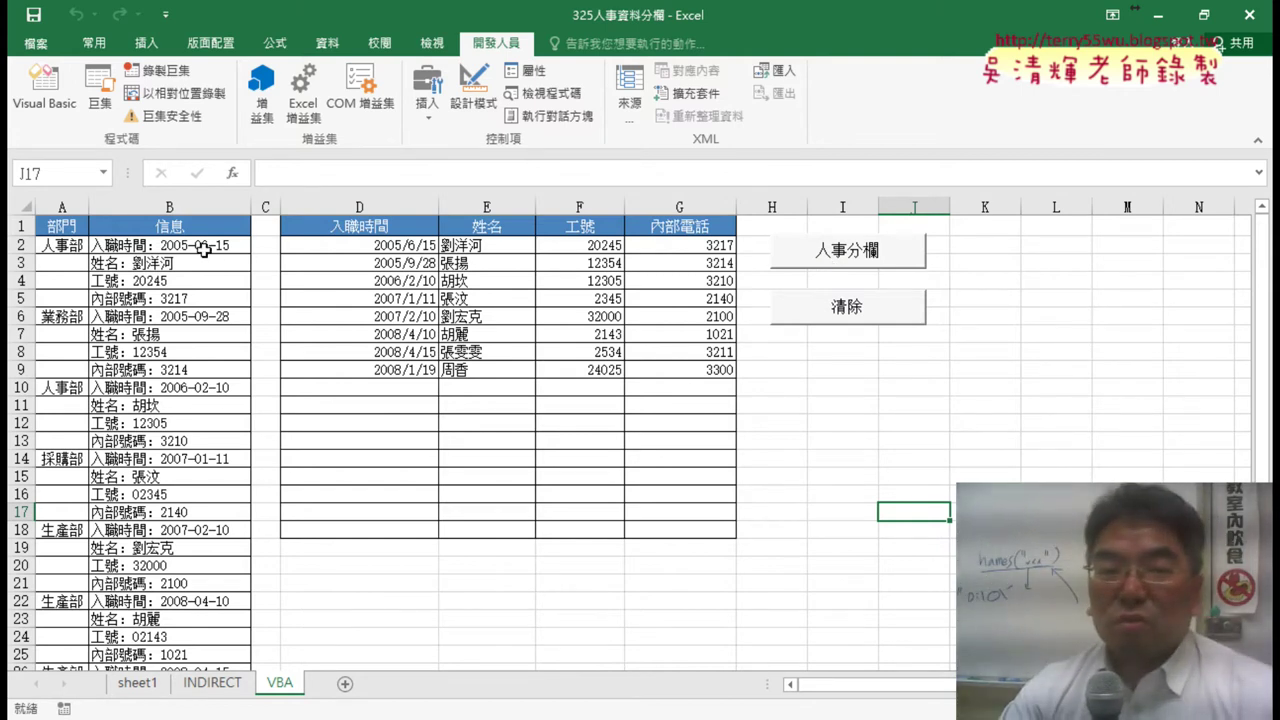
click(203, 249)
click(356, 245)
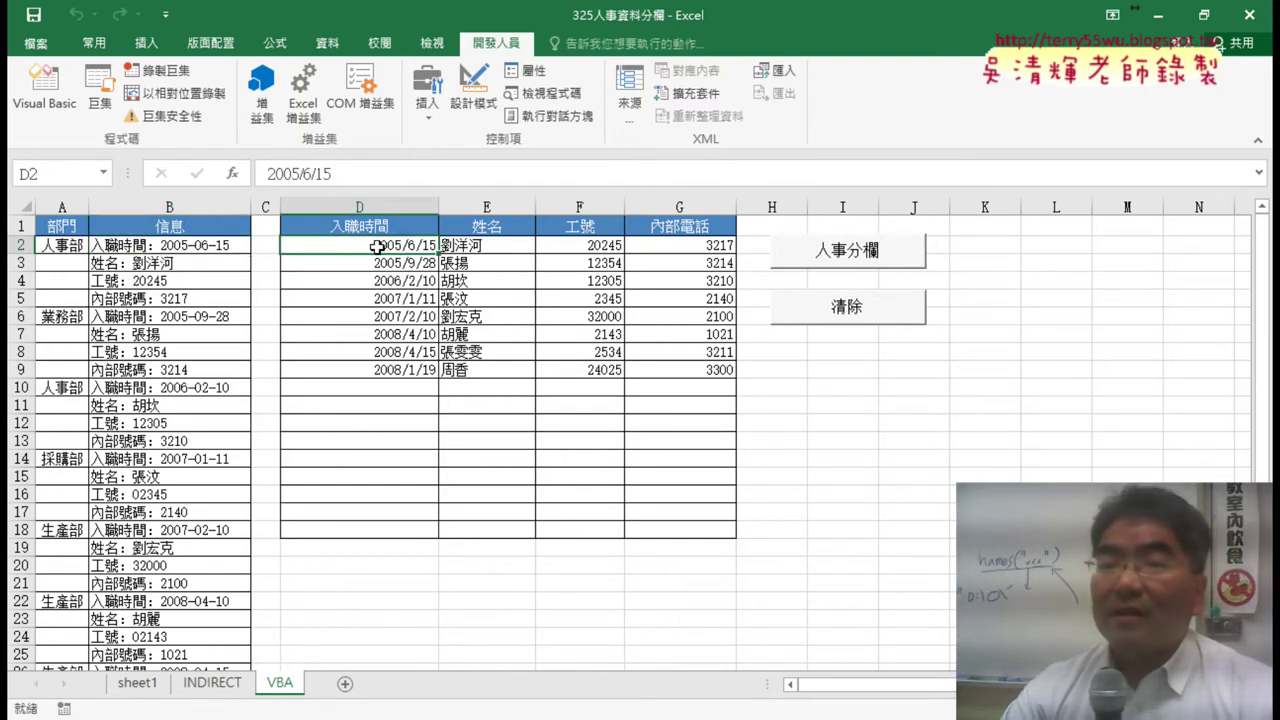
click(505, 247)
click(608, 247)
click(650, 247)
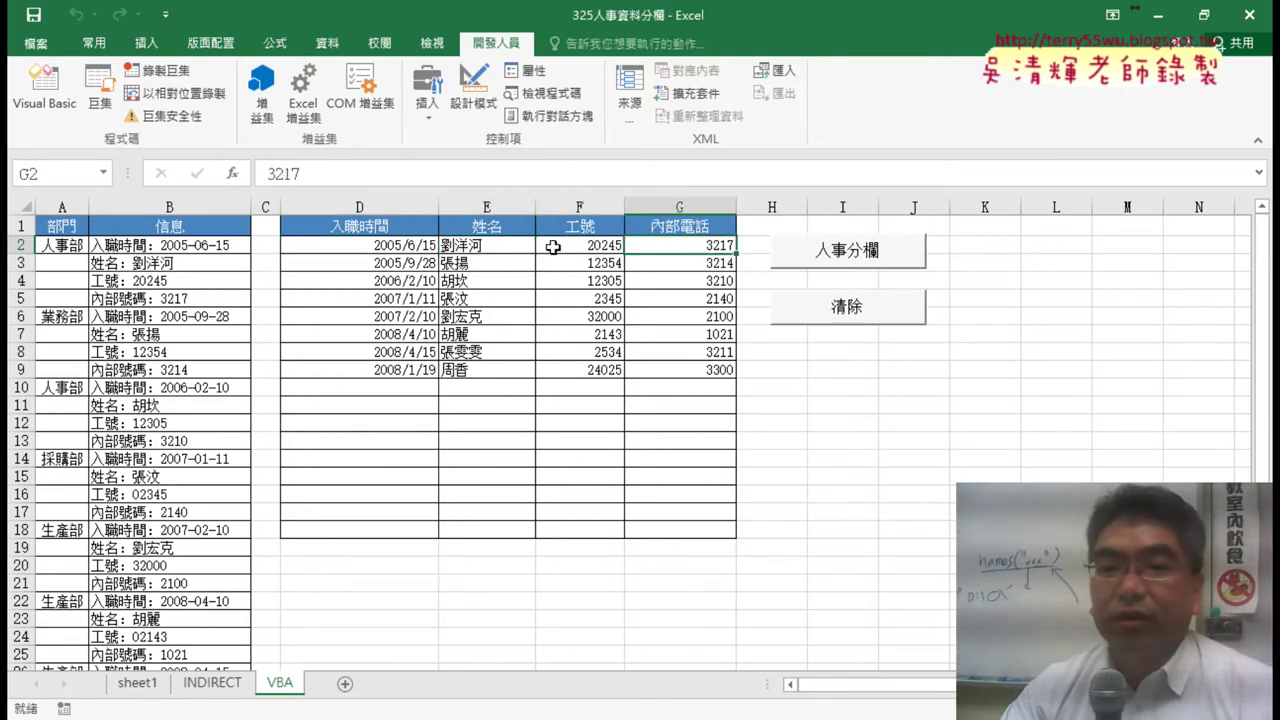
click(396, 245)
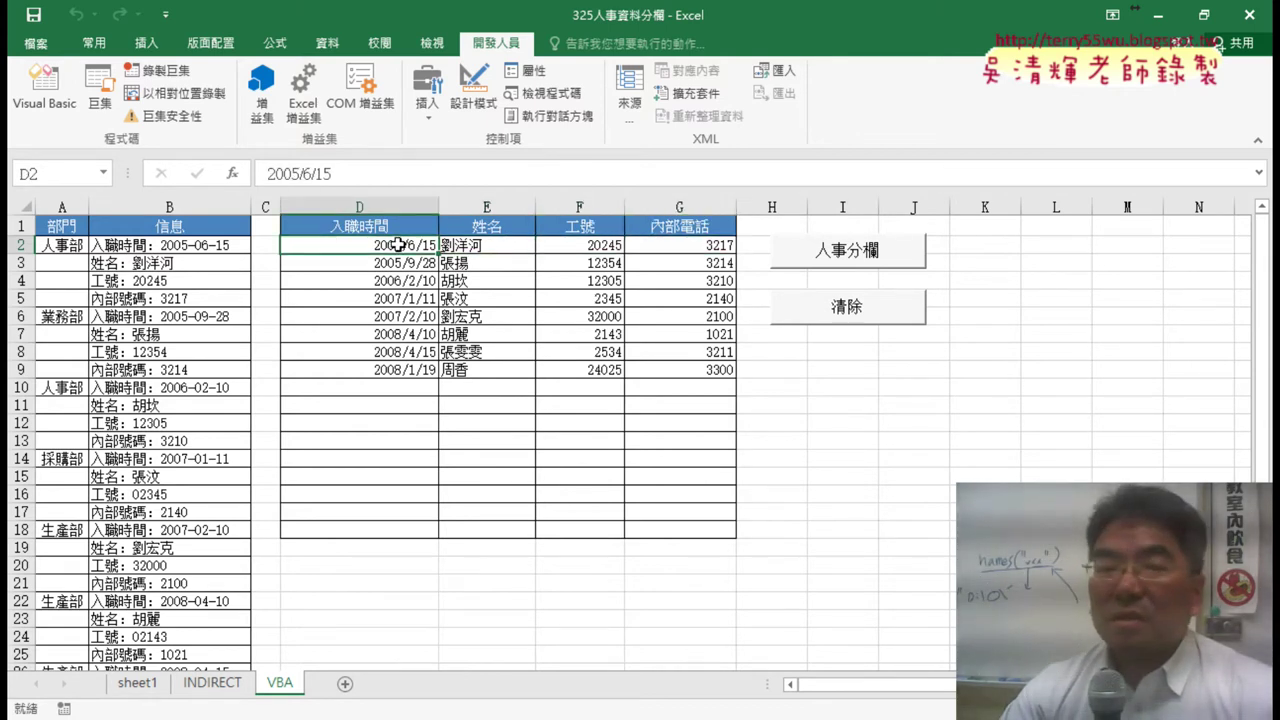
click(490, 247)
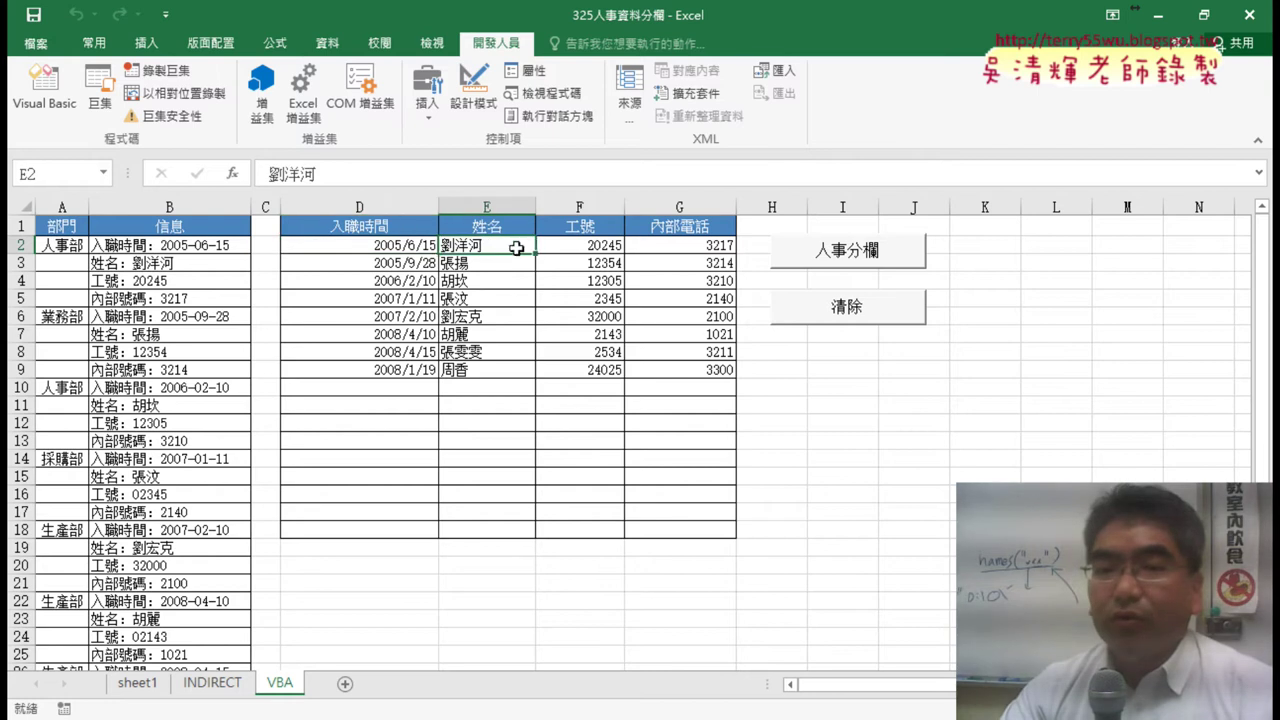
click(590, 247)
click(650, 247)
Check the extracted hire dates in D3 through D9.
click(395, 262)
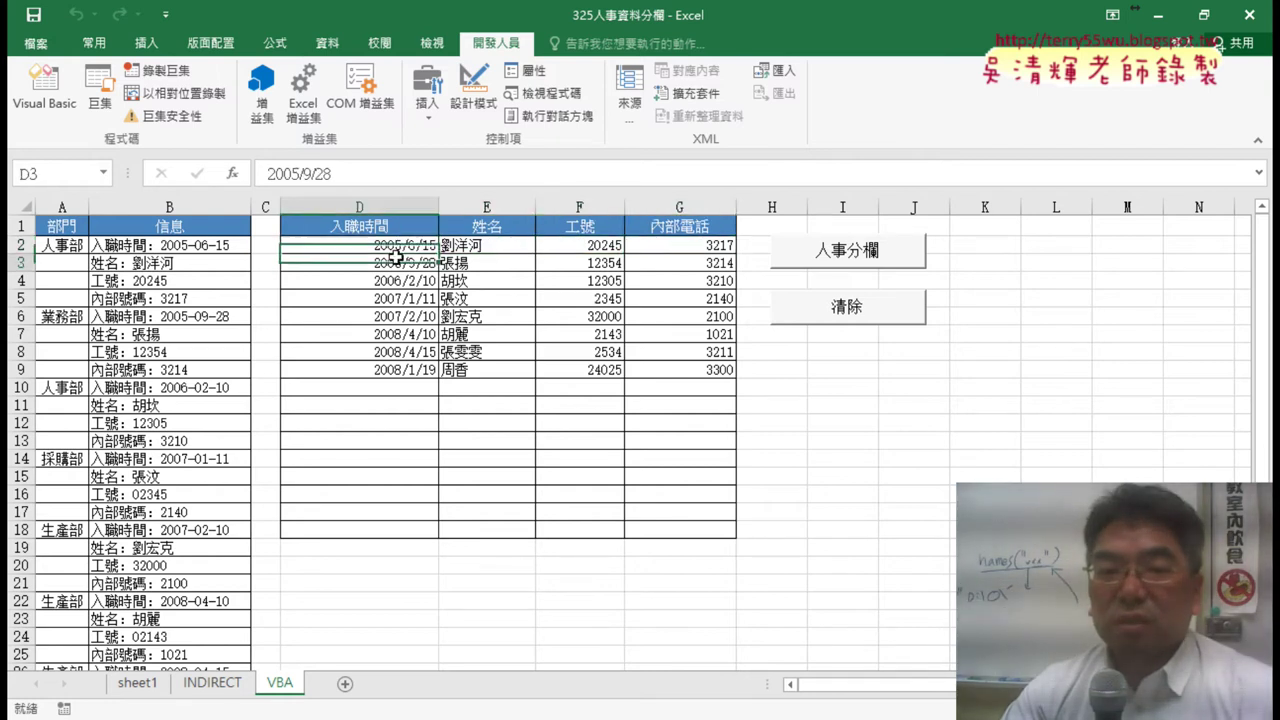
click(394, 280)
click(393, 298)
click(393, 317)
click(394, 334)
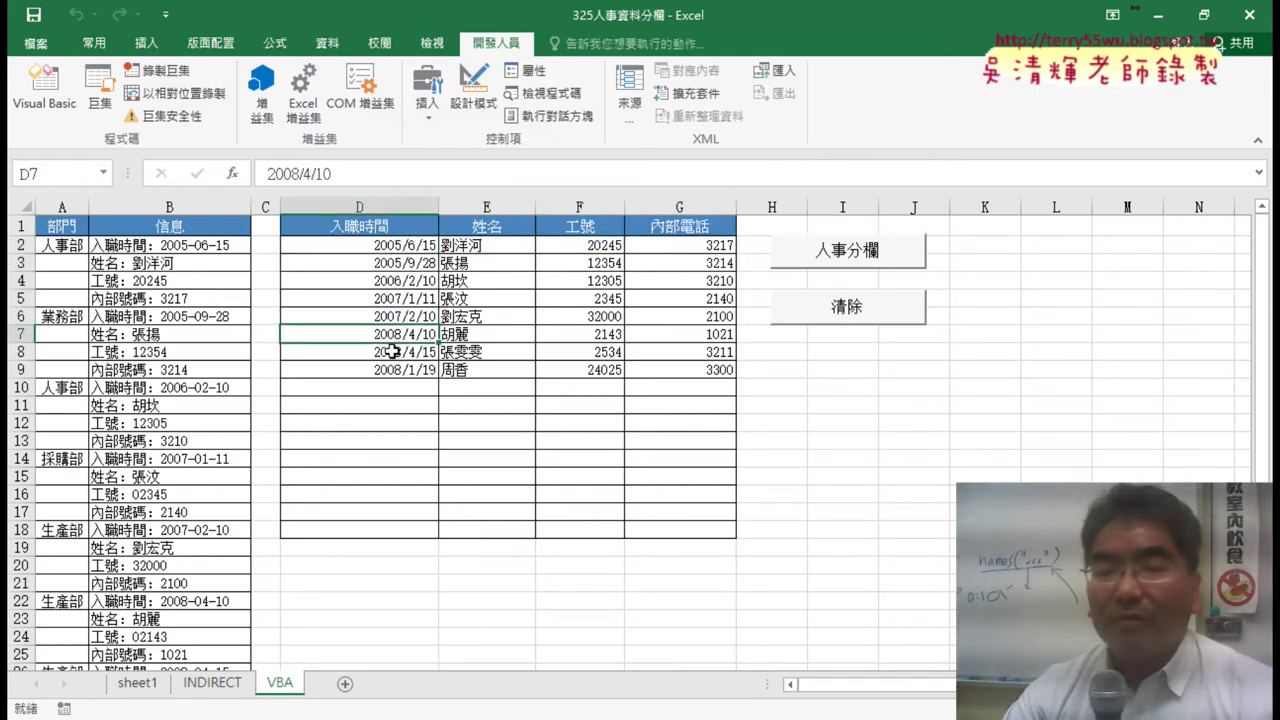
click(393, 352)
click(392, 369)
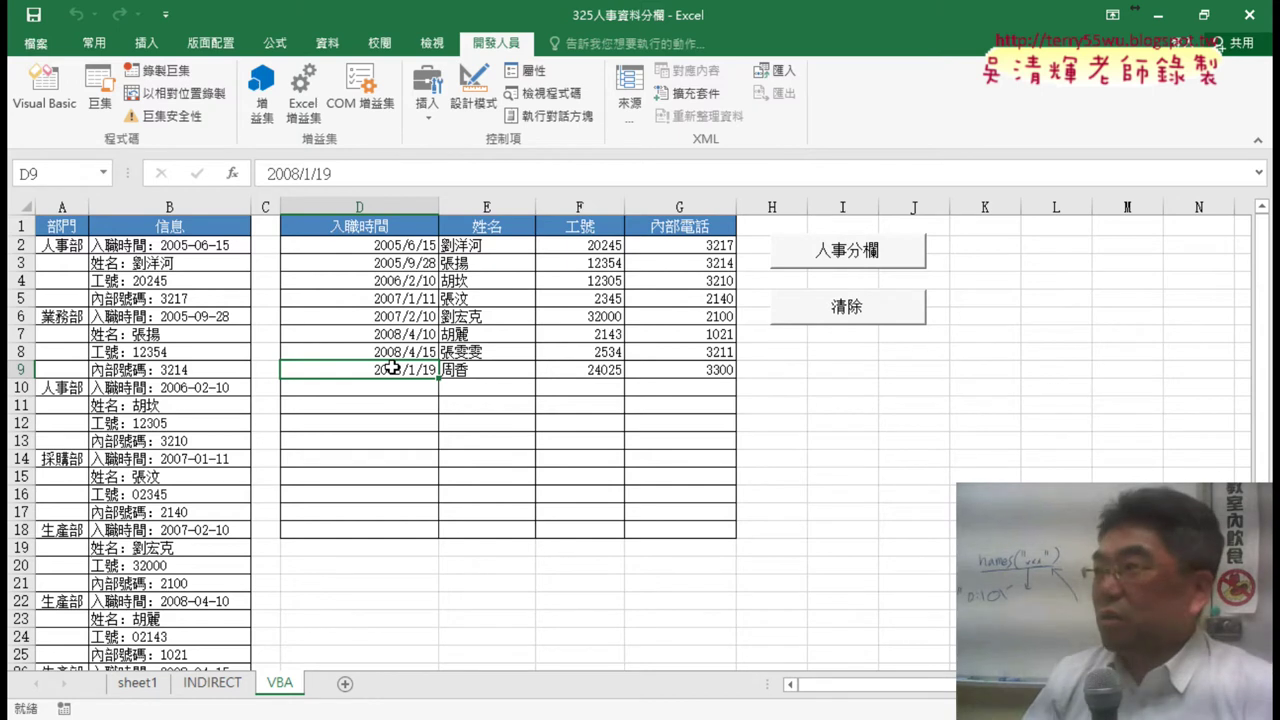
drag(1010, 51, 602, 55)
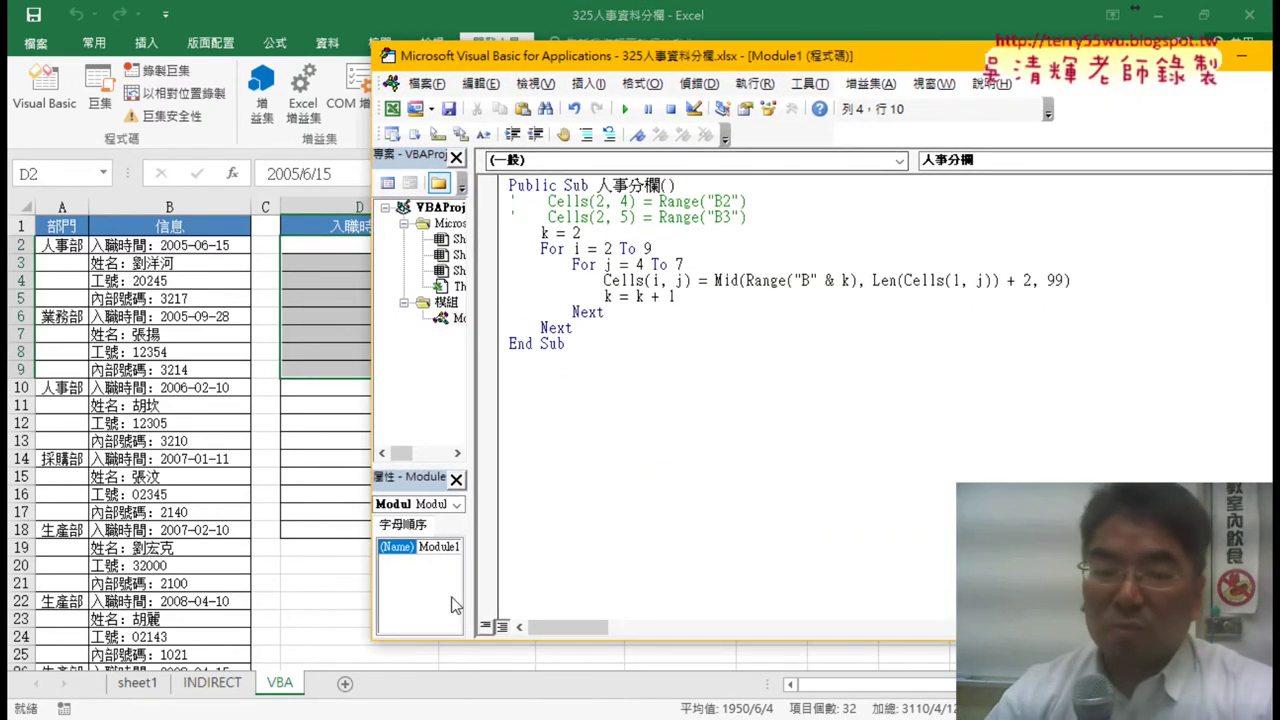
click(222, 687)
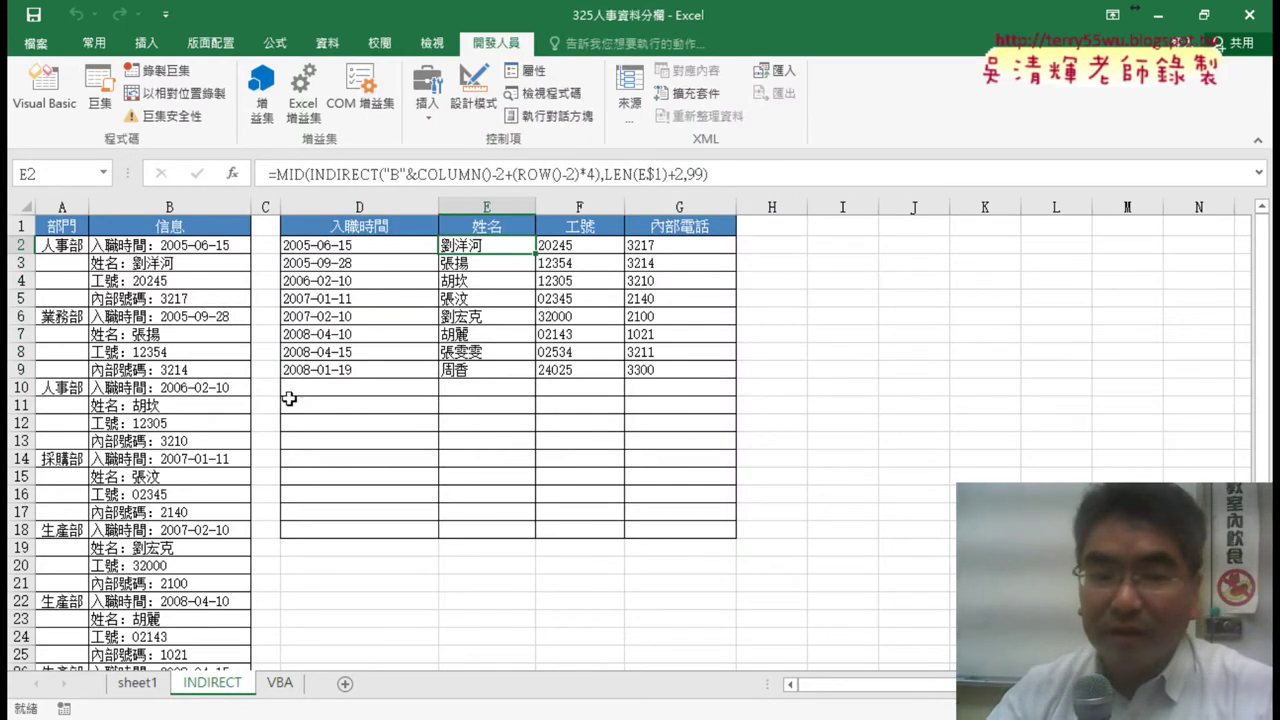
click(345, 248)
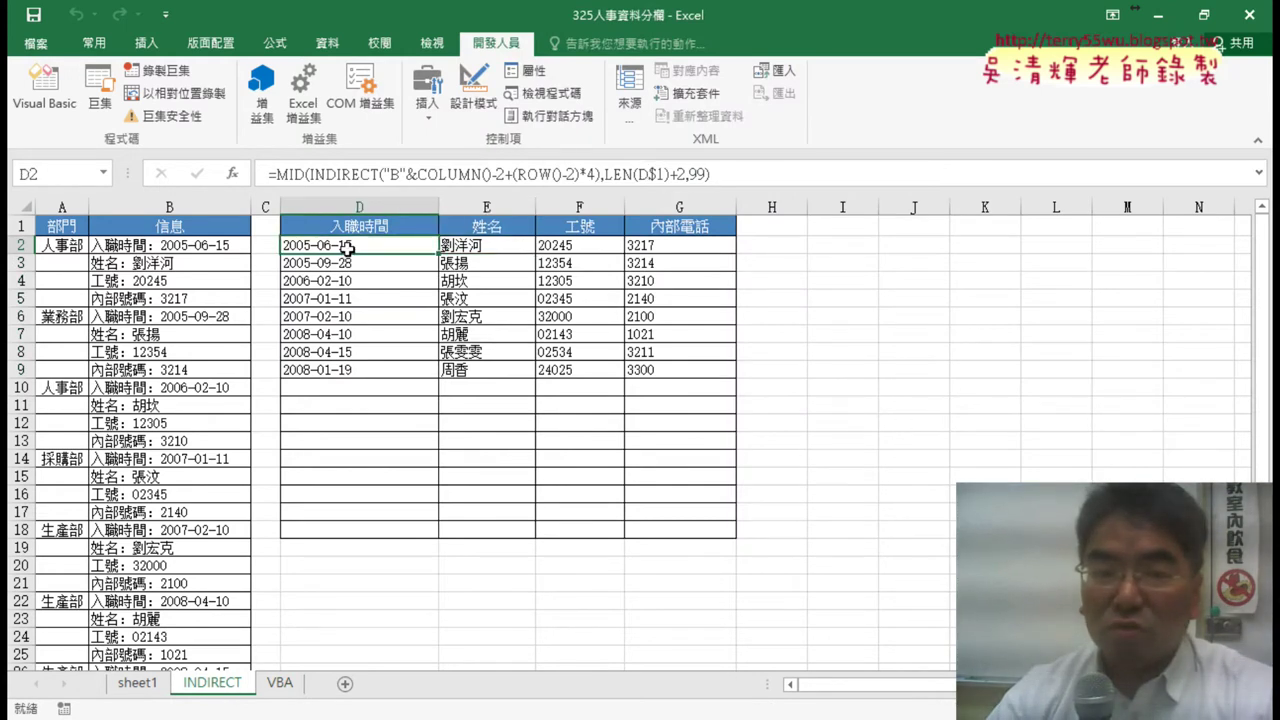
click(174, 246)
click(348, 248)
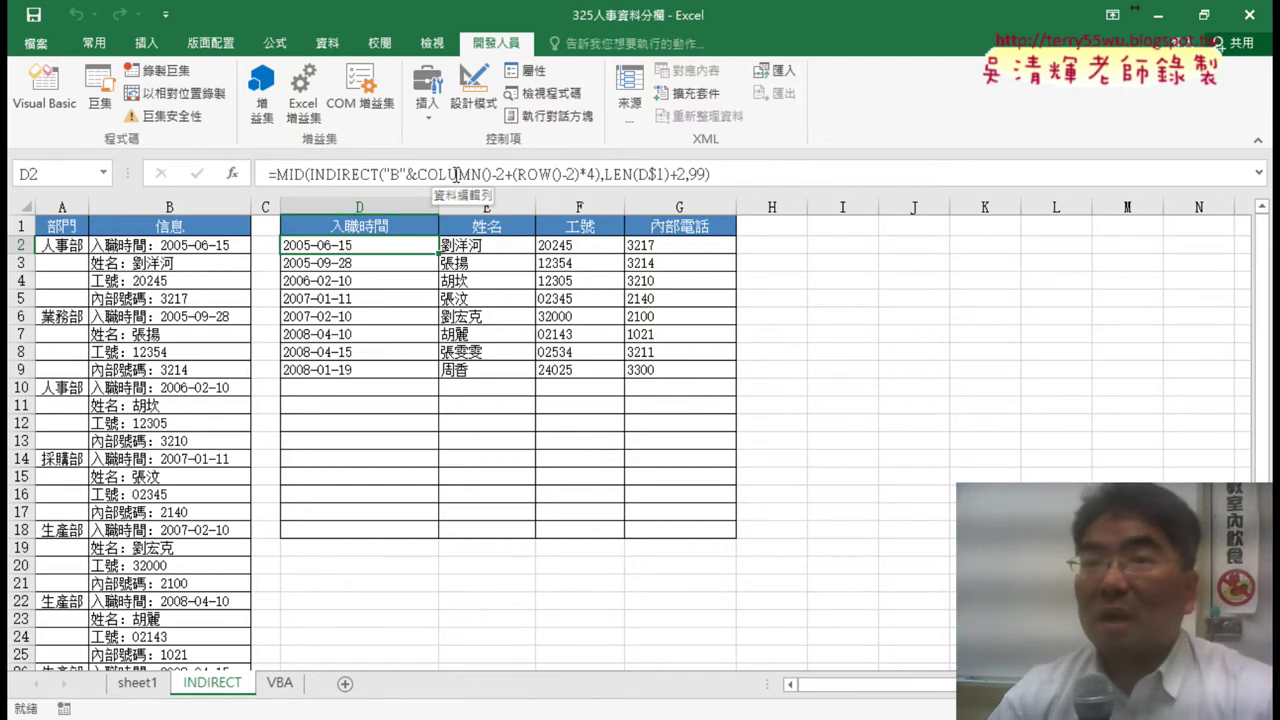
click(197, 265)
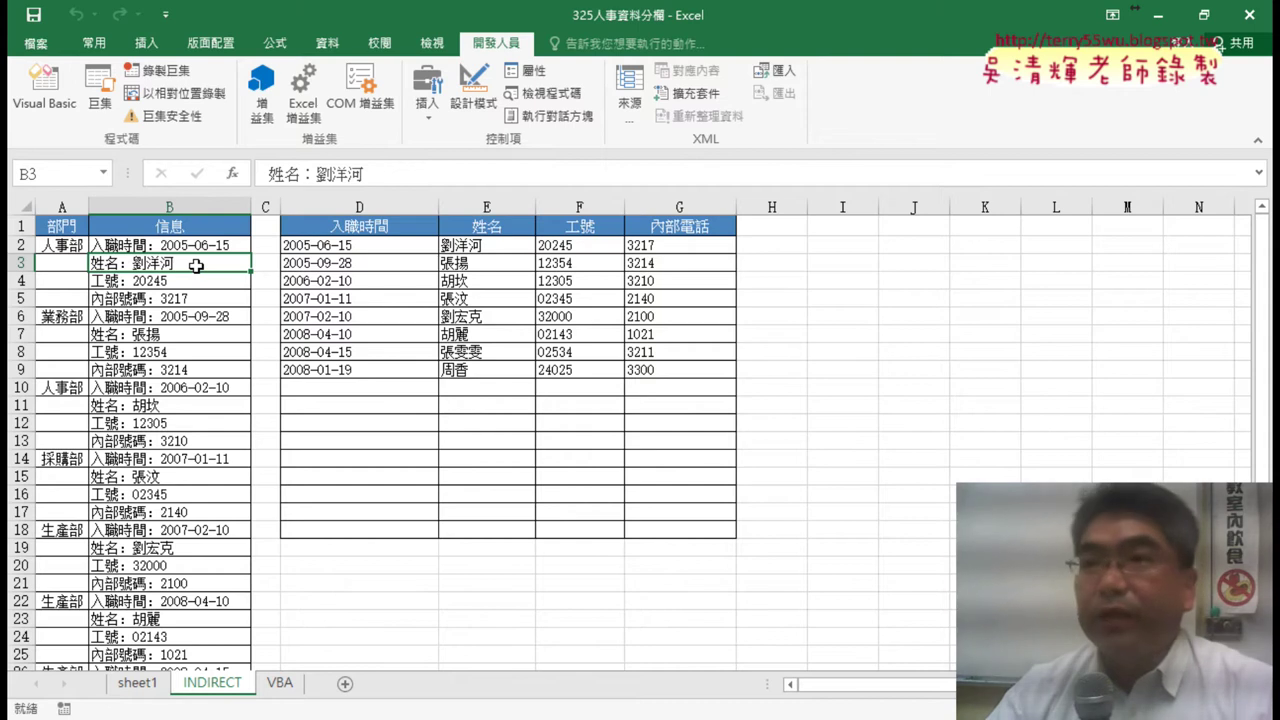
click(195, 284)
click(193, 298)
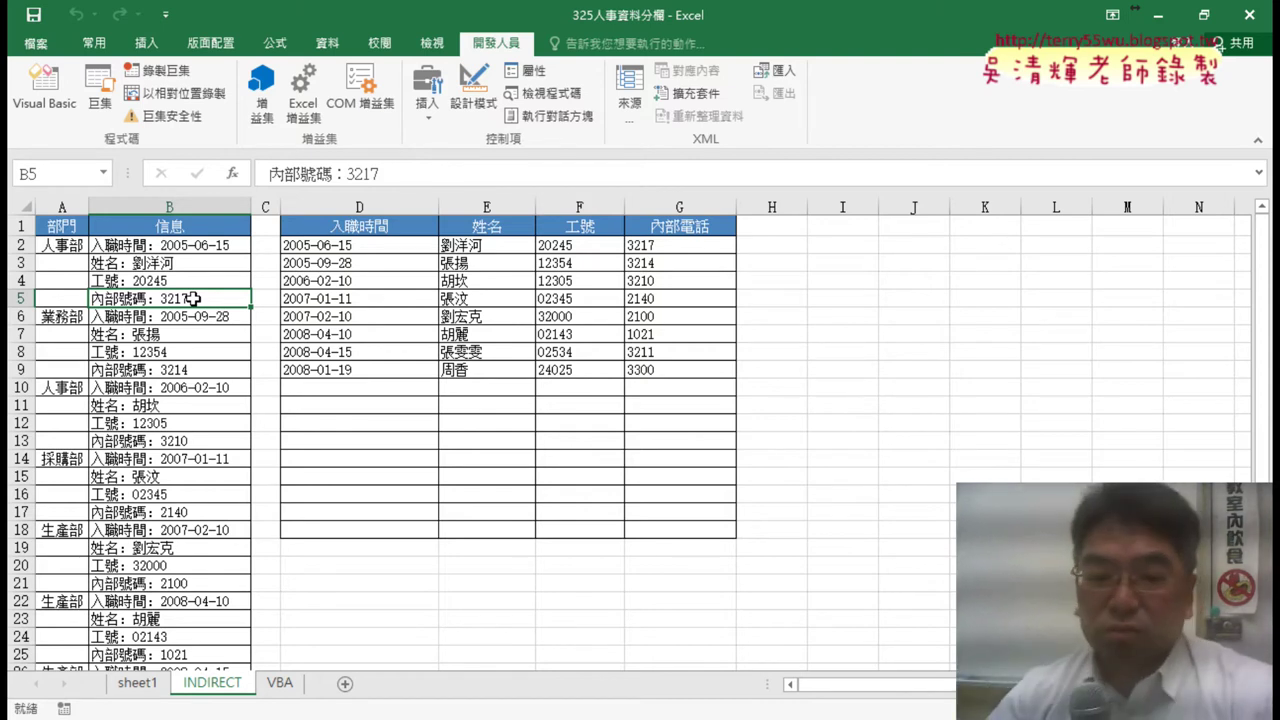
click(285, 688)
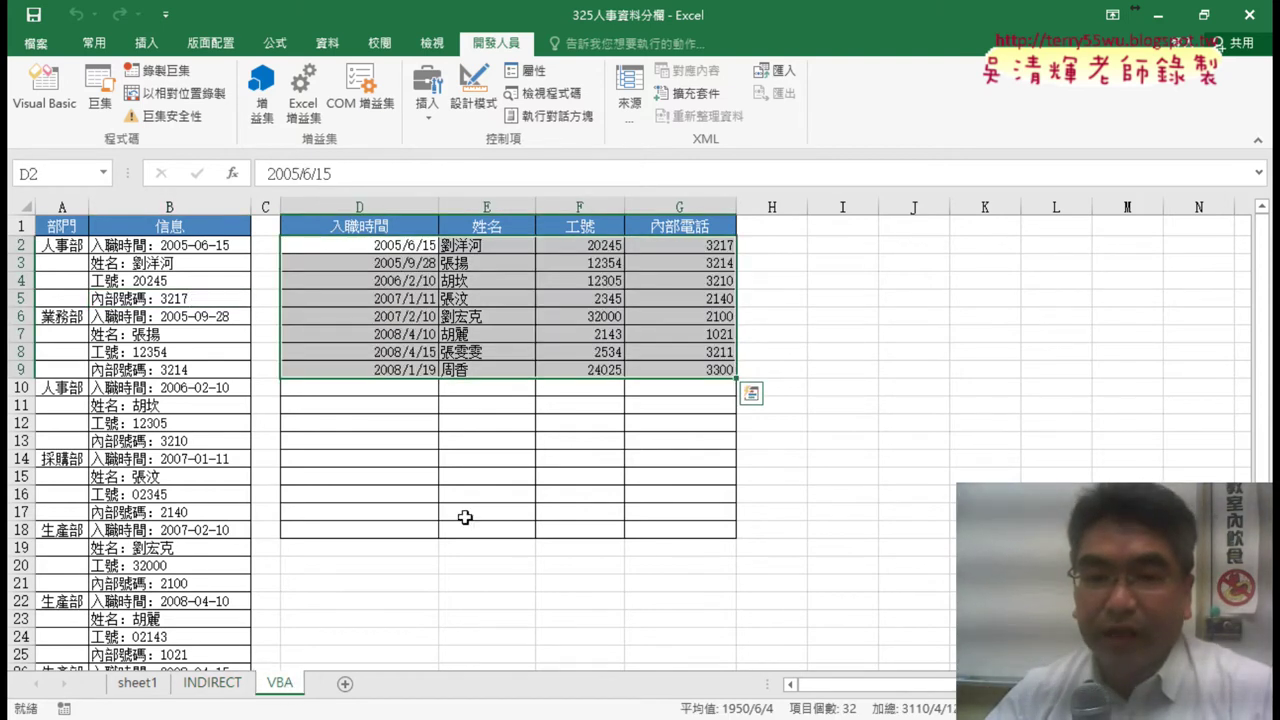
Delete the 人事分欄 macro body in the VBA editor, leaving an empty Sub.
click(43, 110)
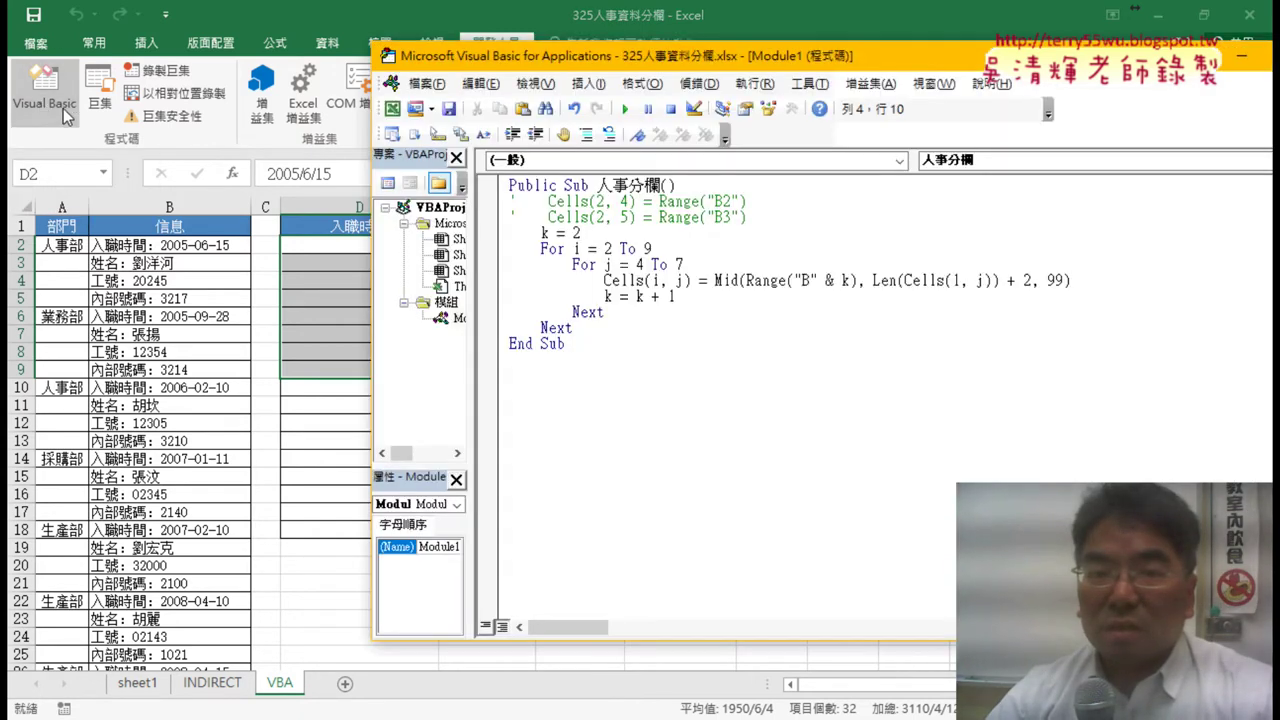
drag(468, 320, 543, 320)
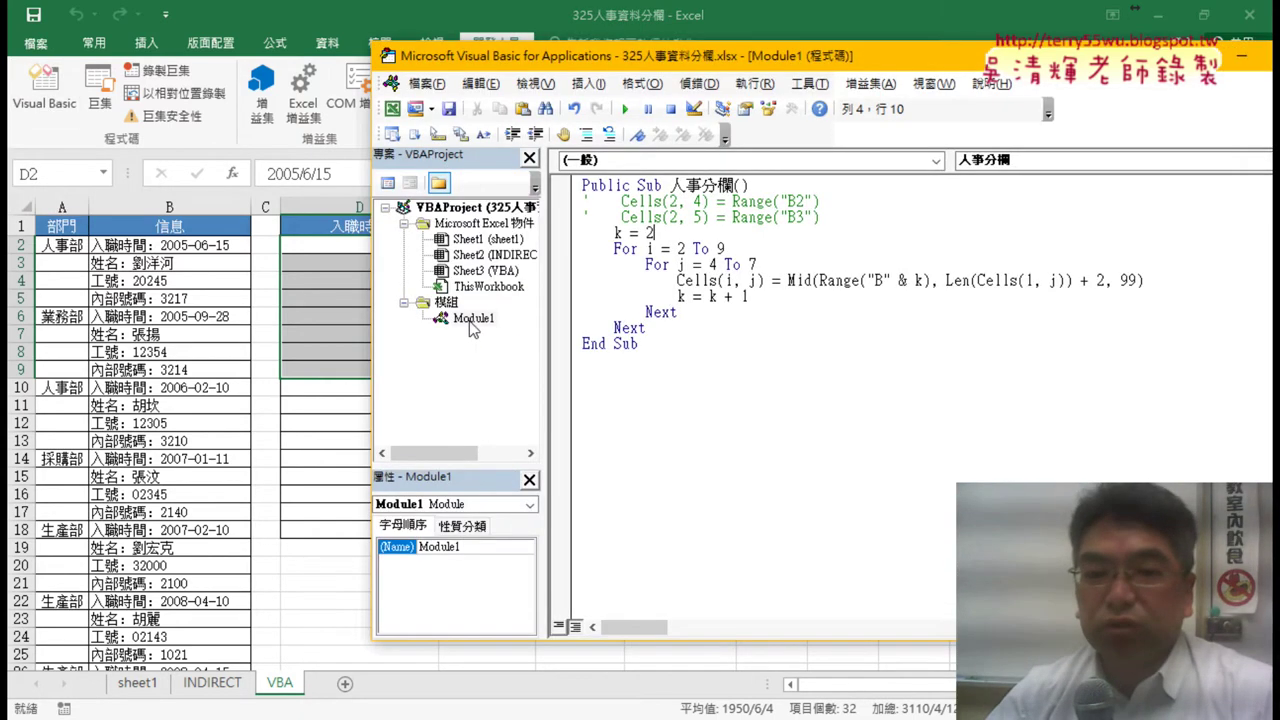
drag(673, 328, 566, 196)
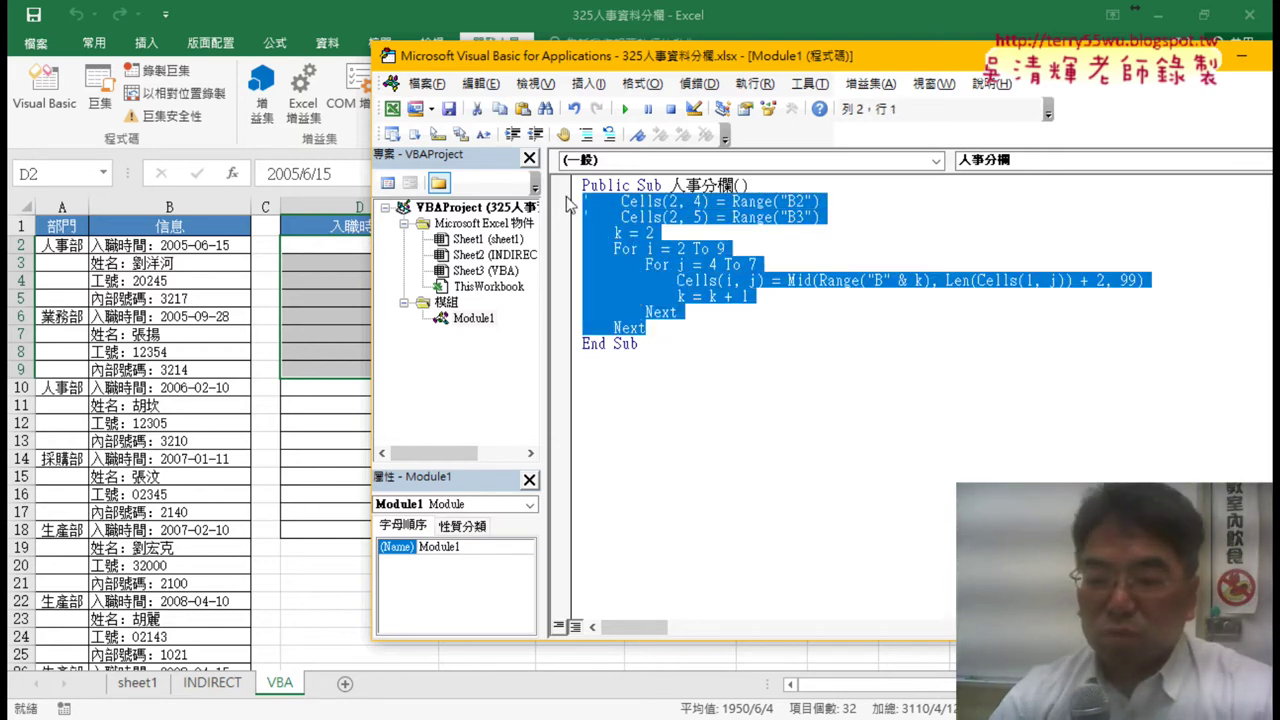
key(Delete)
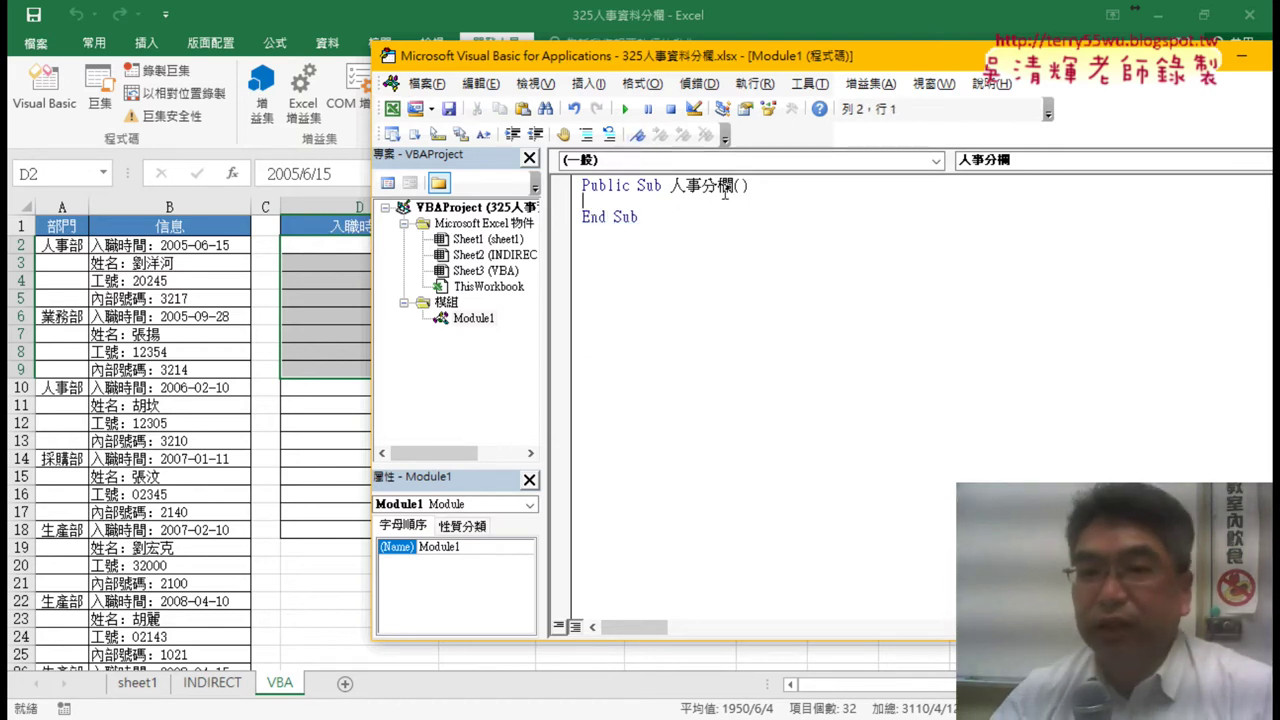
Clear the values in D2:G9 and return to the VBA editor.
drag(702, 62, 882, 58)
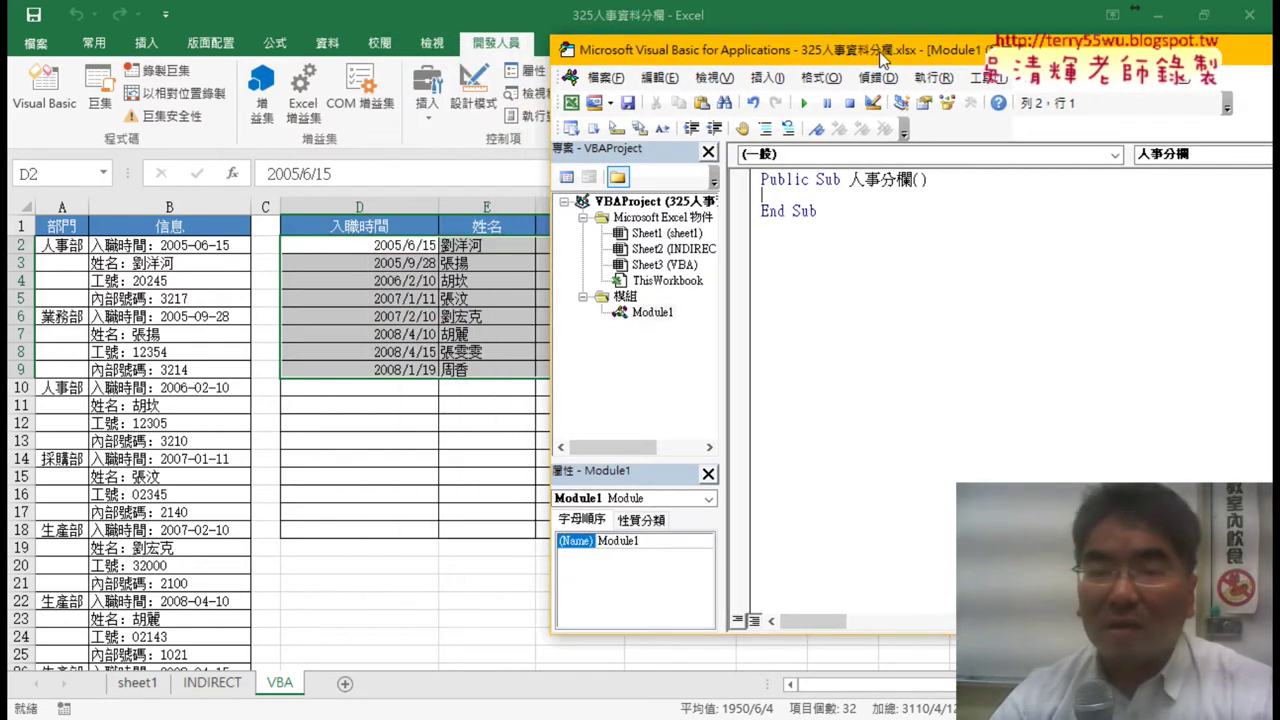
drag(375, 245, 700, 370)
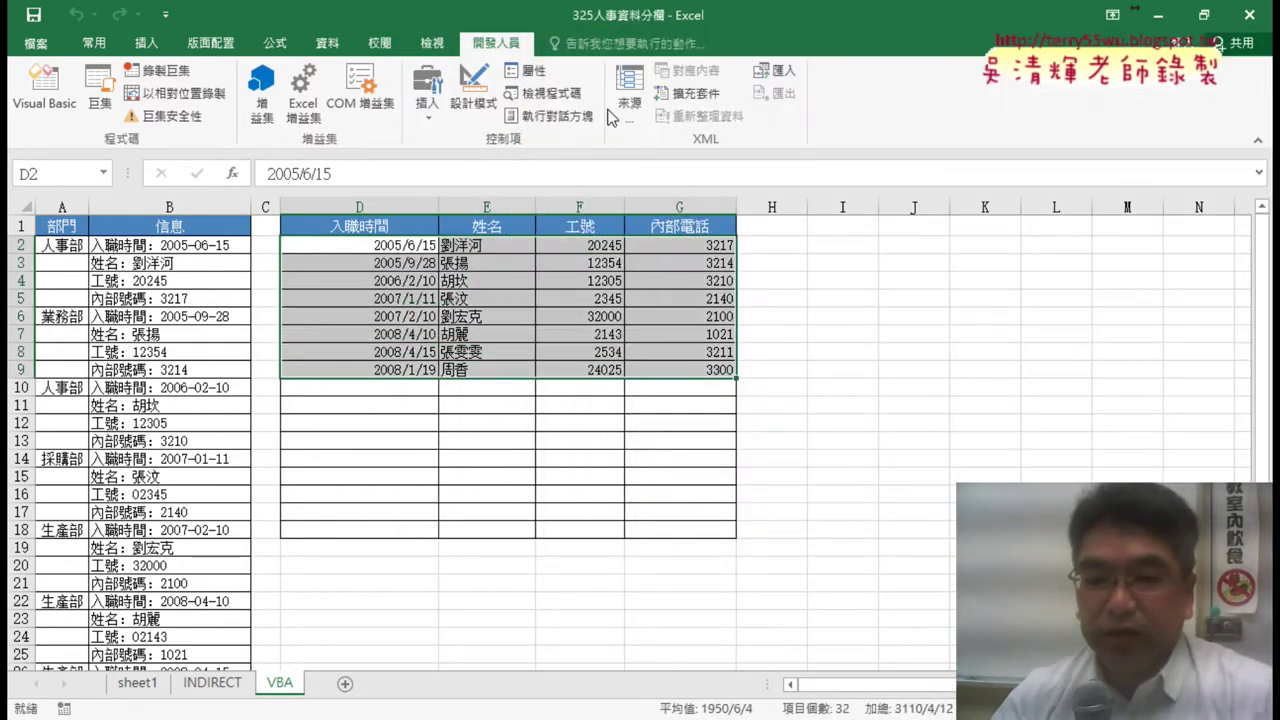
key(Delete)
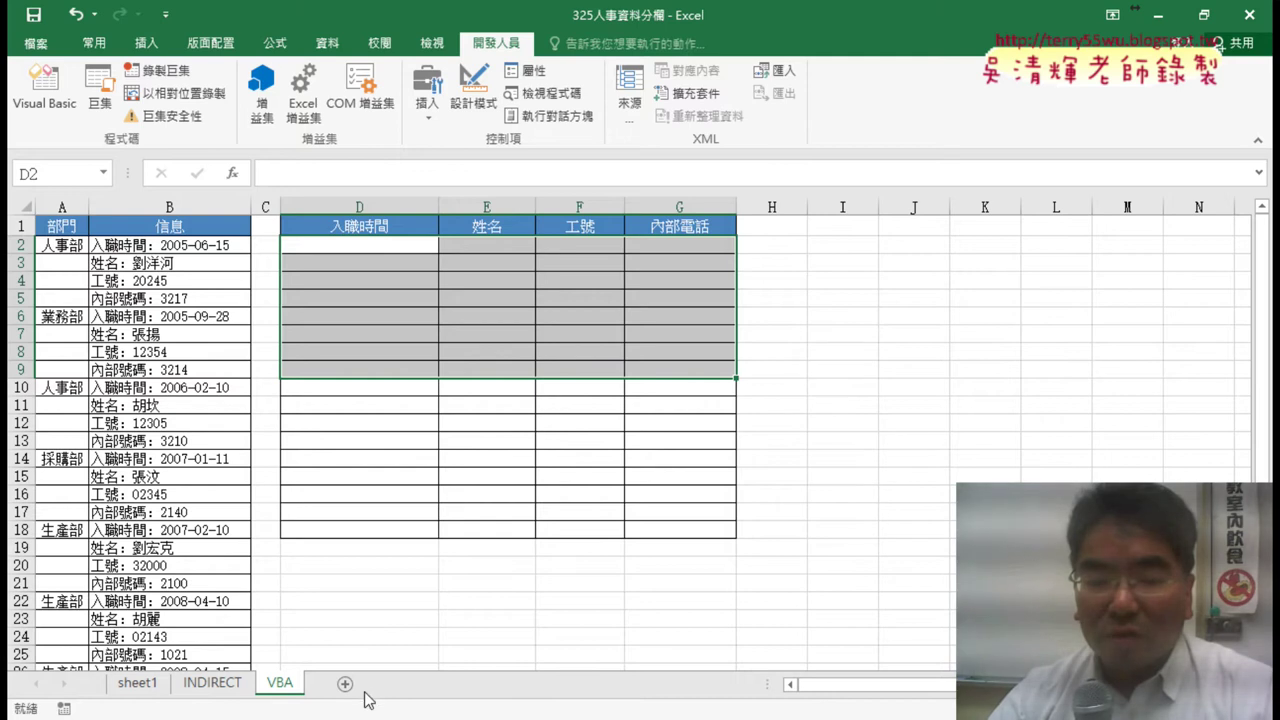
click(490, 615)
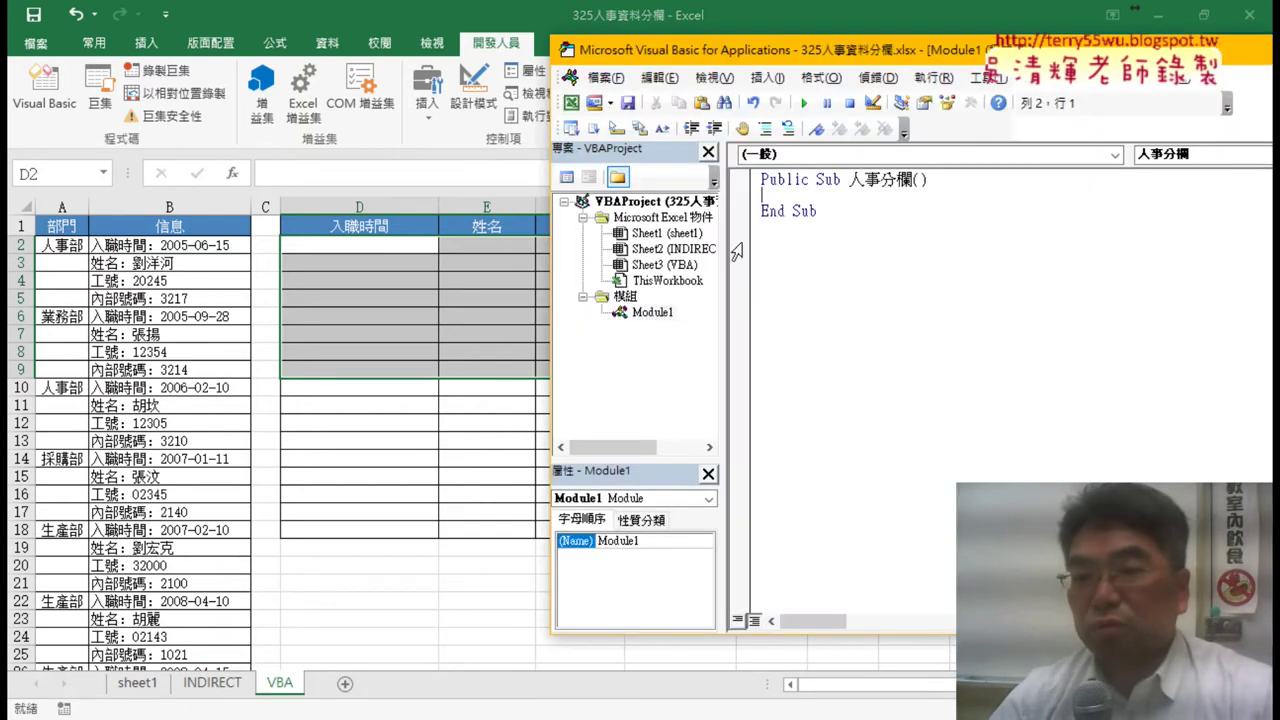
Write the indented statement Cells(2, 4) = Range("B2") inside Sub 人事分欄.
key(Tab)
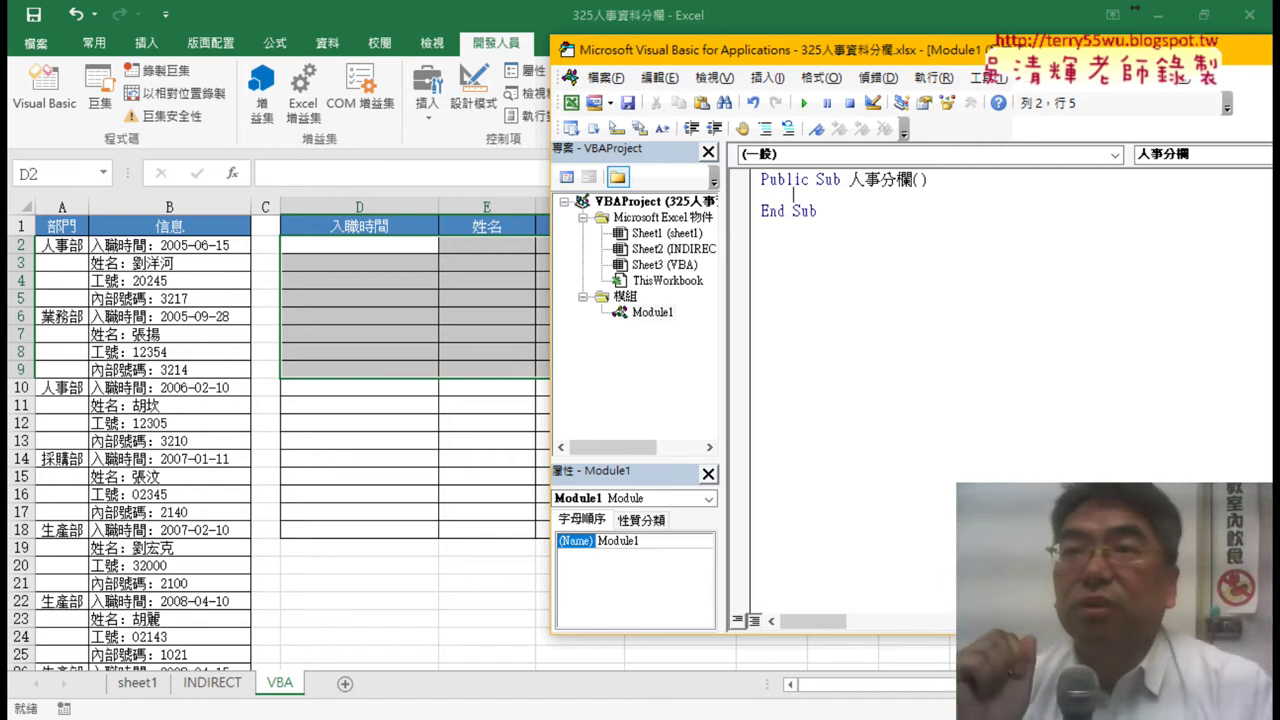
text(cells(2)
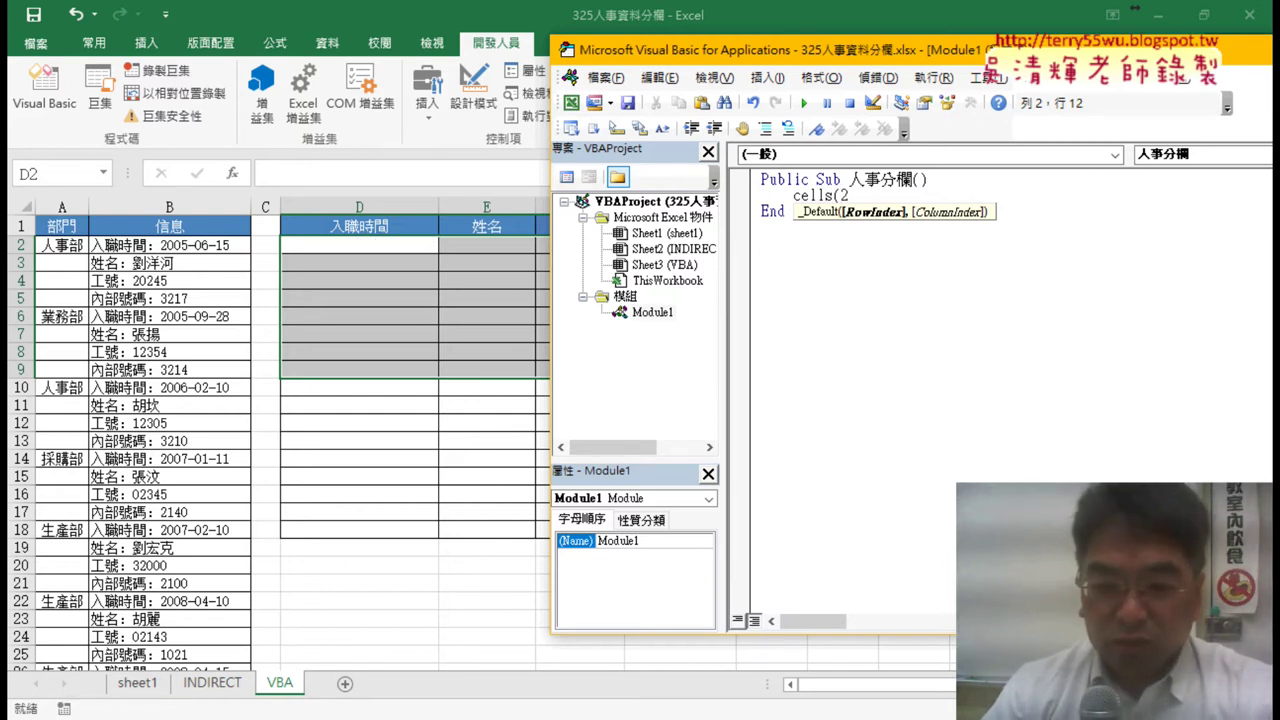
text(,)
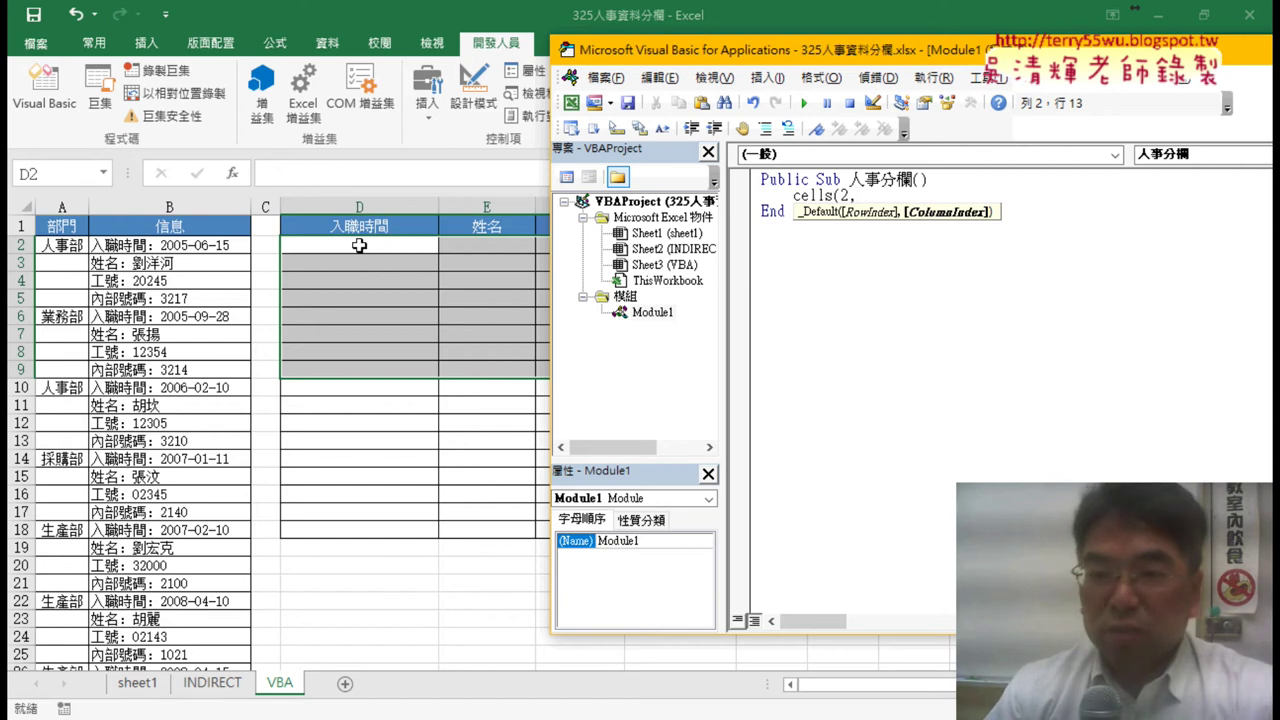
text(4))
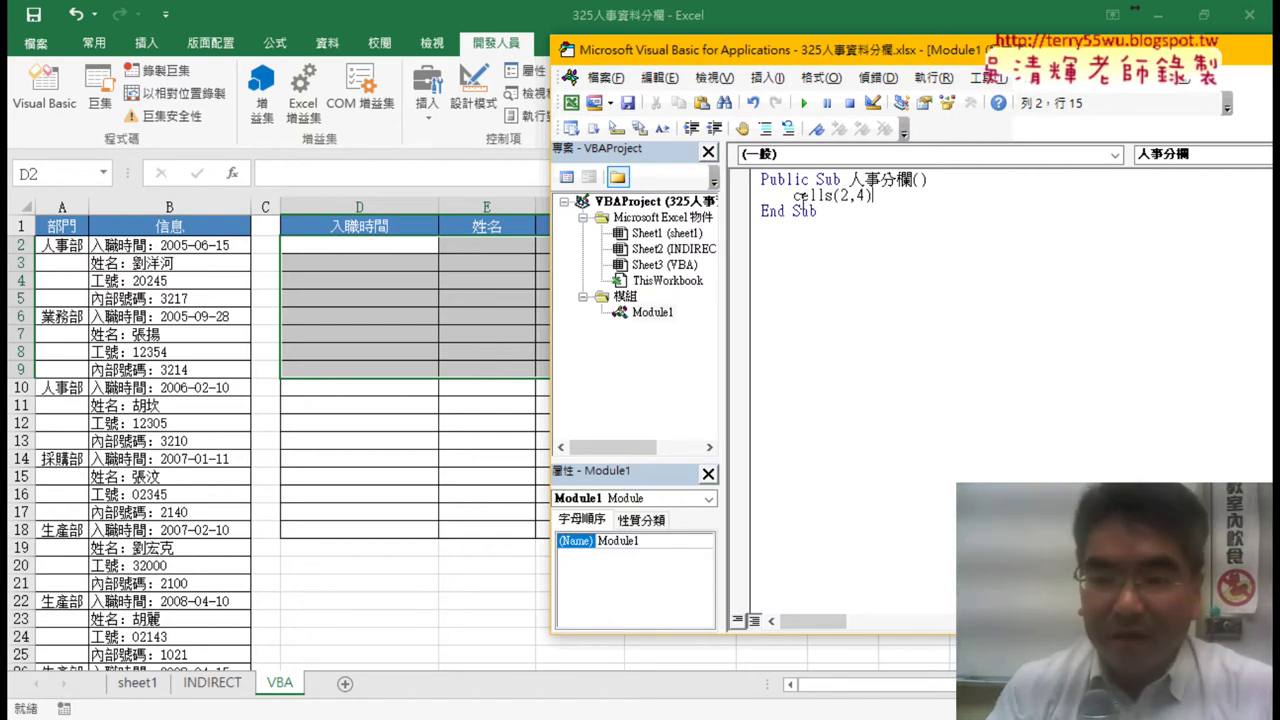
text(rang)
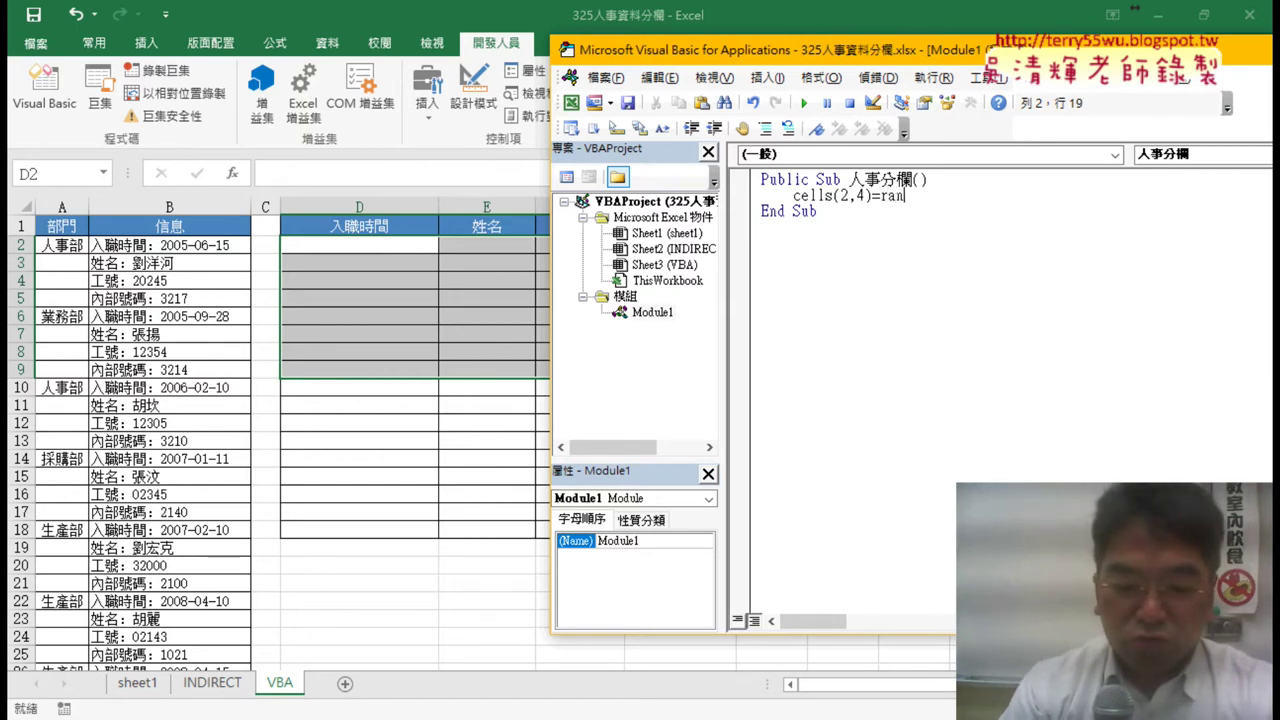
text(e("B)
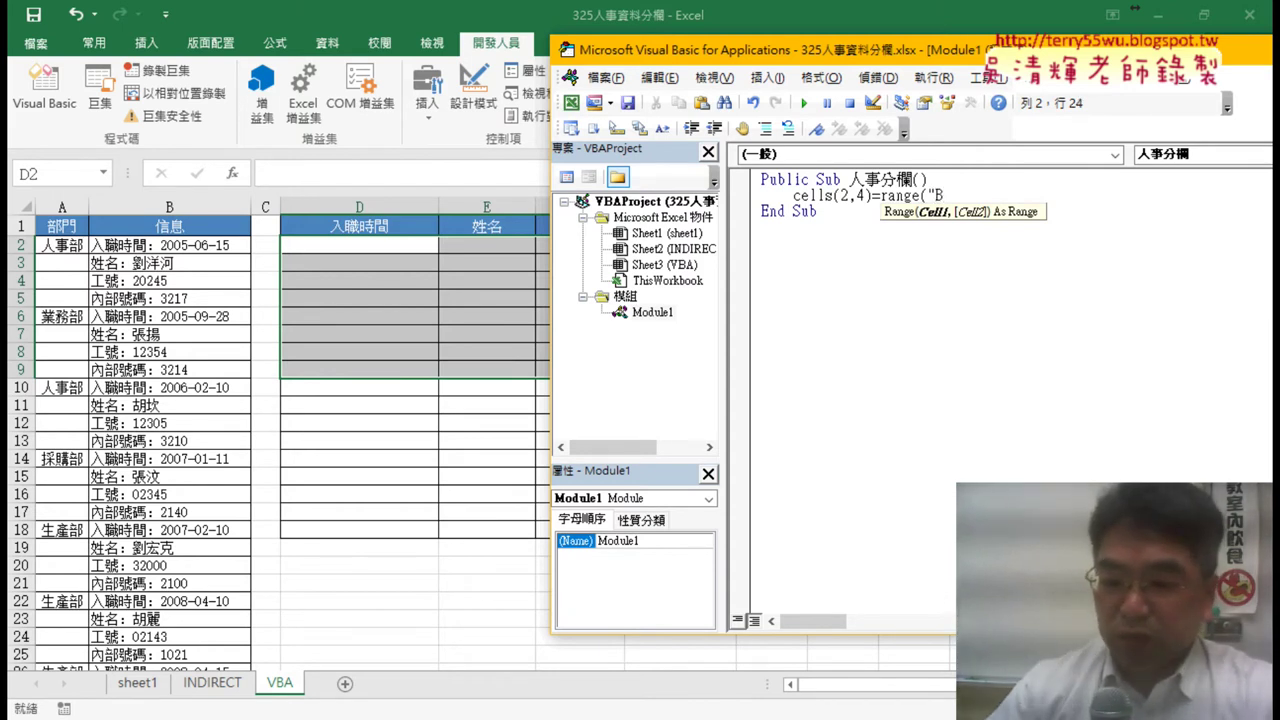
text("))
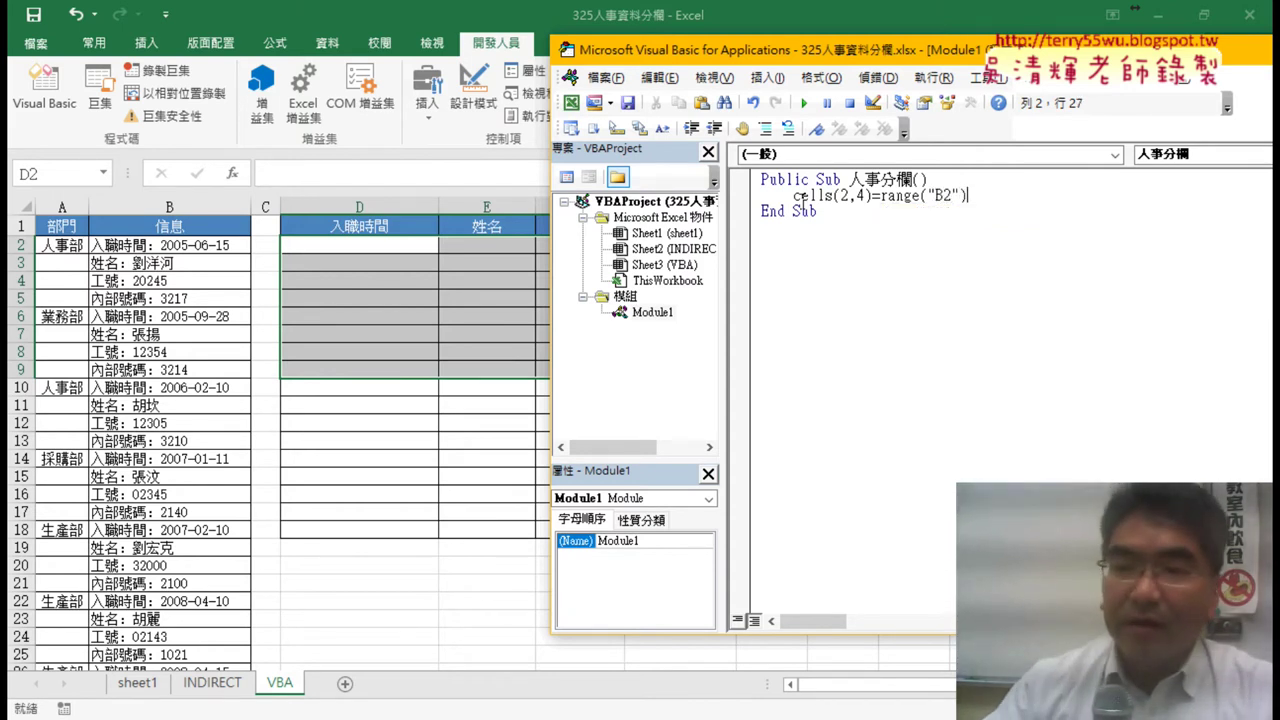
key(Down)
key(Up)
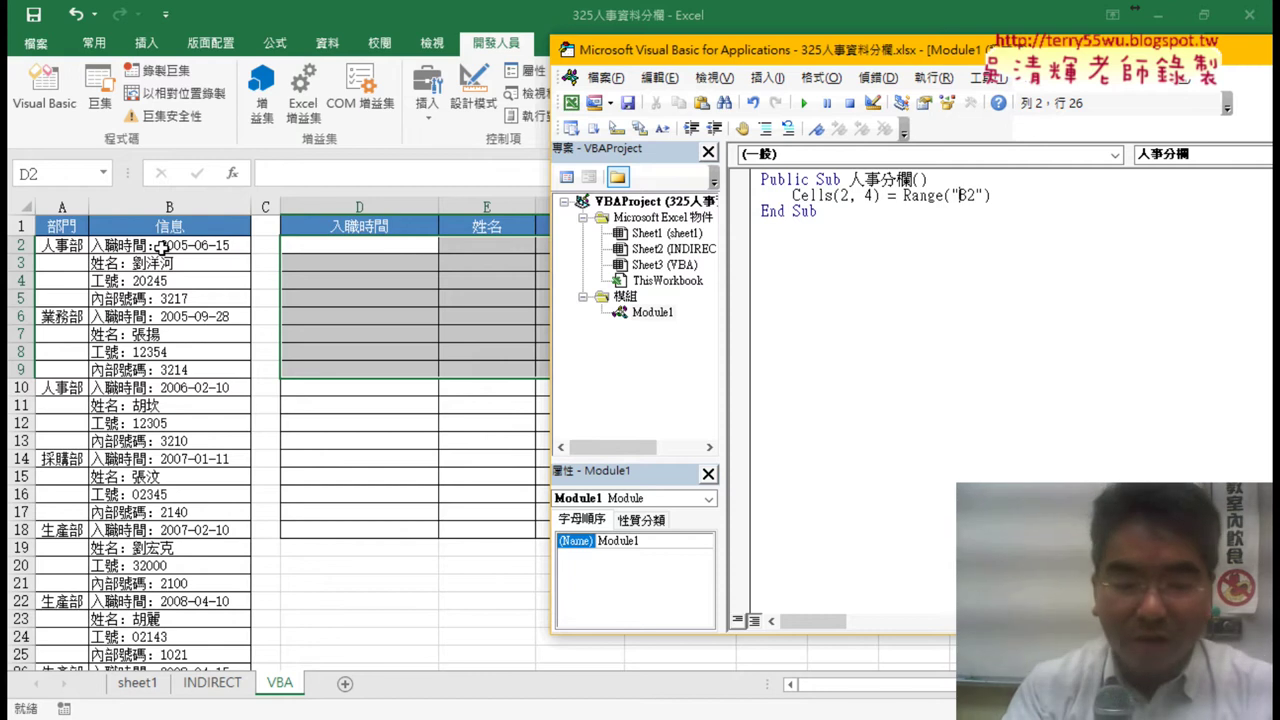
mouse_move(77, 232)
mouse_down()
mouse_move(73, 265)
mouse_move(145, 262)
mouse_up()
drag(48, 259, 82, 256)
mouse_move(205, 225)
mouse_down()
mouse_move(330, 248)
mouse_move(320, 240)
mouse_move(383, 237)
mouse_up()
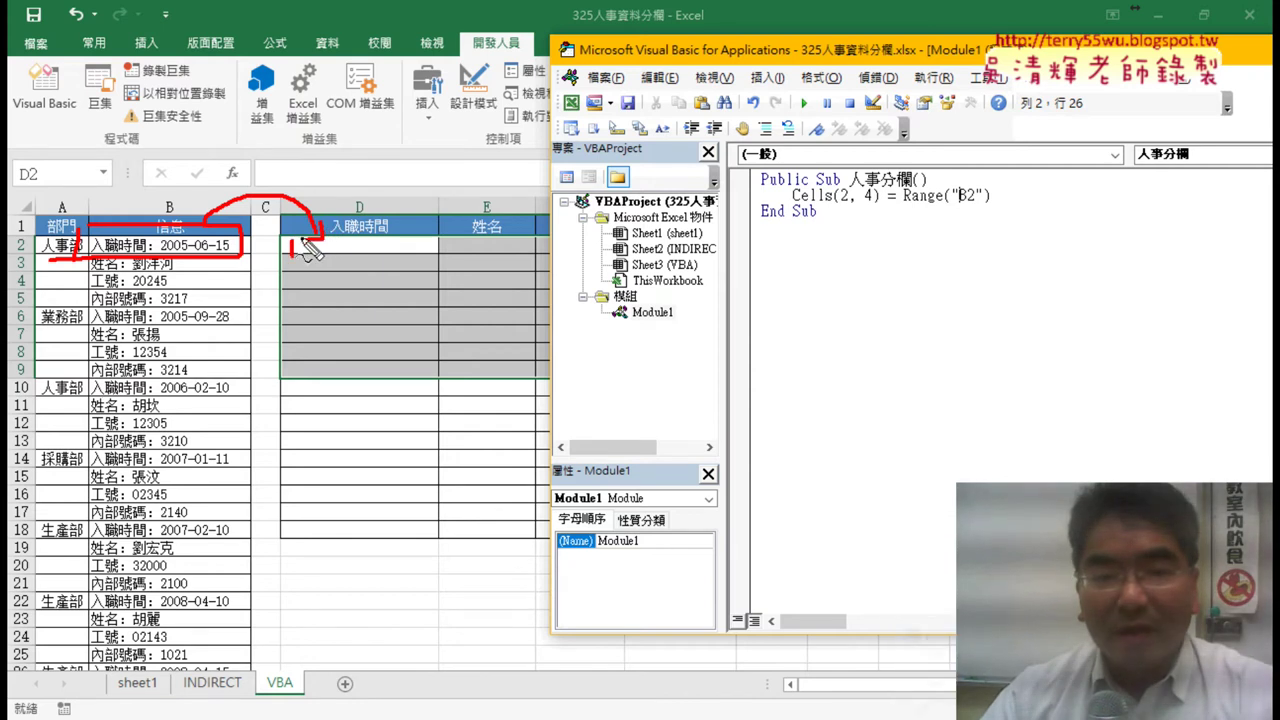
drag(912, 208, 1000, 205)
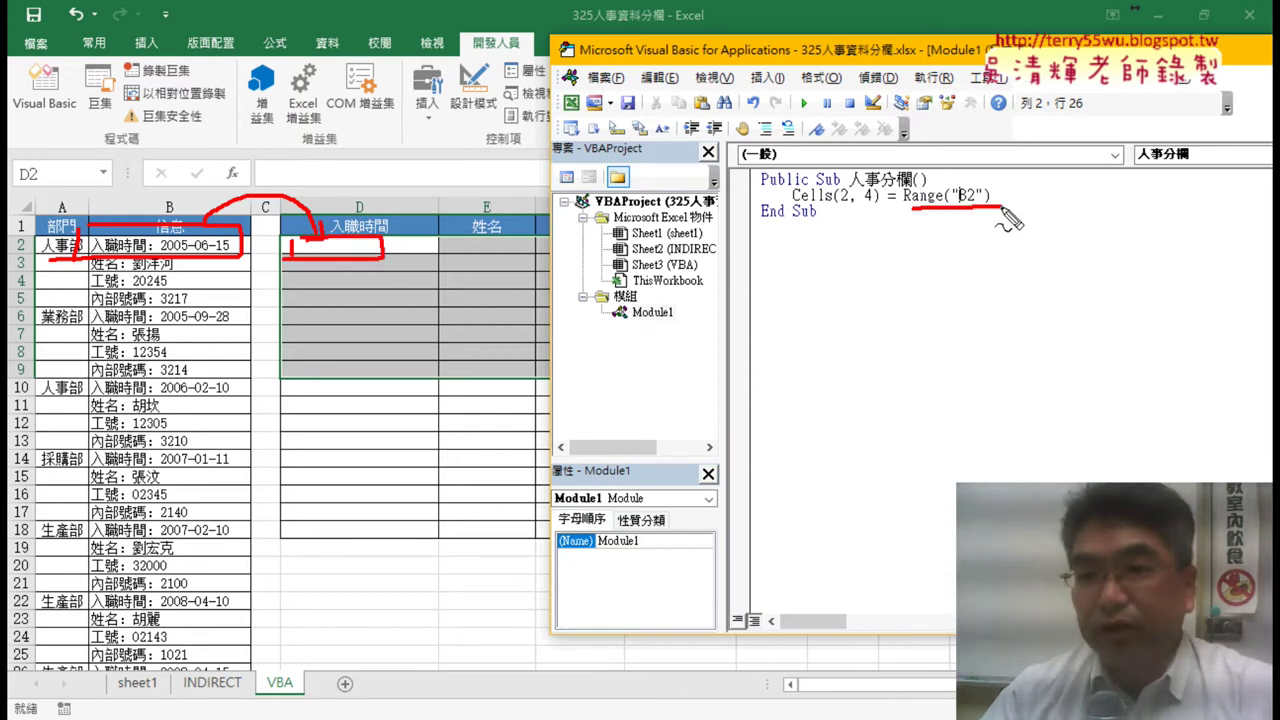
drag(792, 206, 866, 203)
mouse_move(952, 200)
mouse_down()
mouse_move(866, 203)
mouse_move(903, 197)
mouse_up()
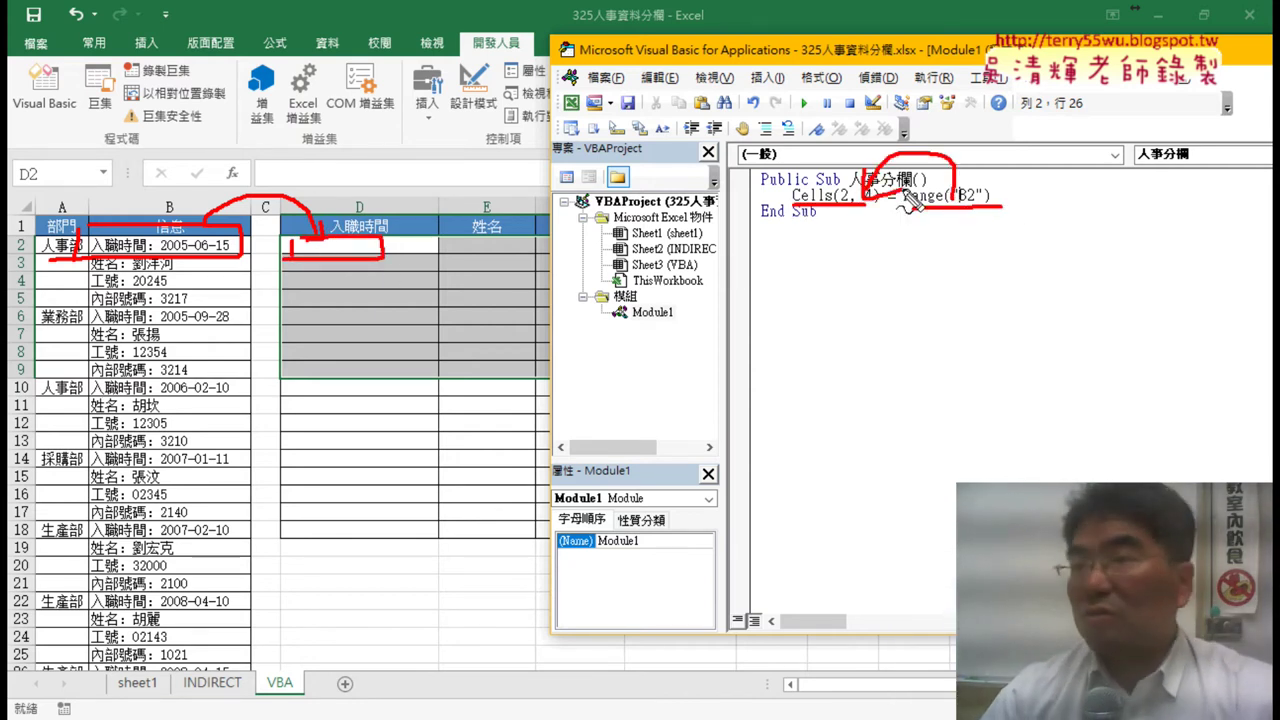
key(Escape)
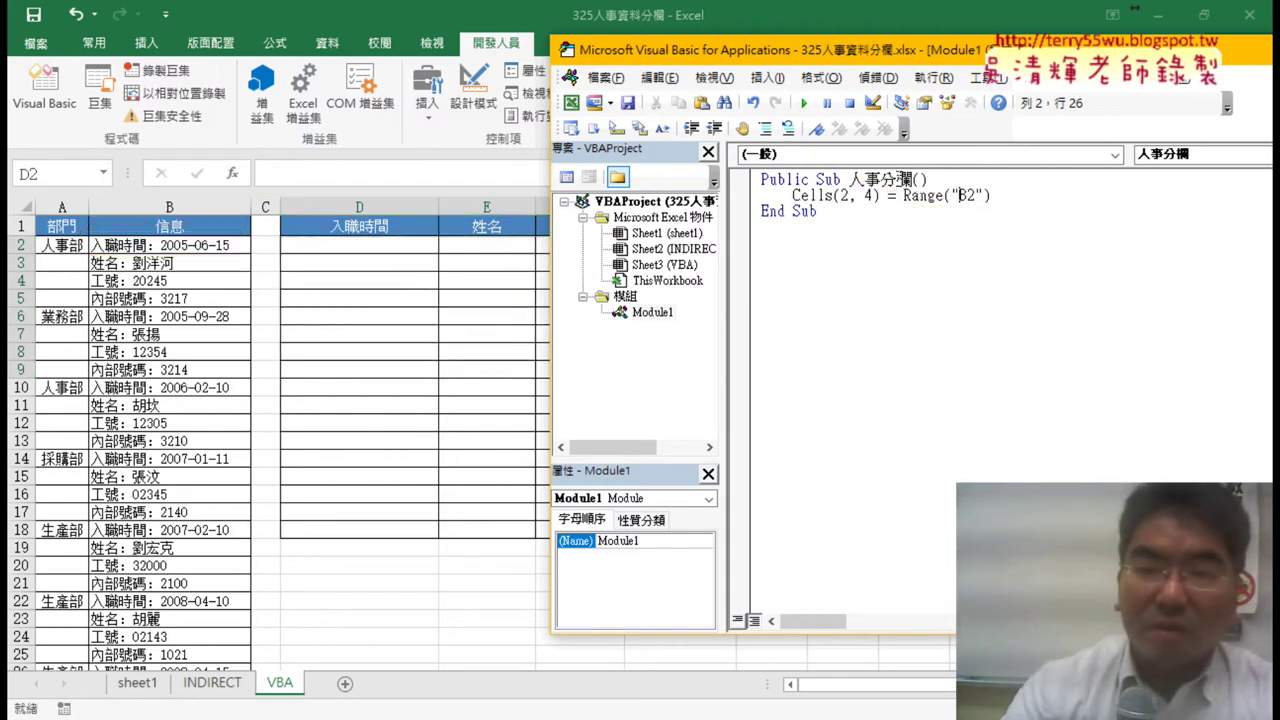
click(934, 195)
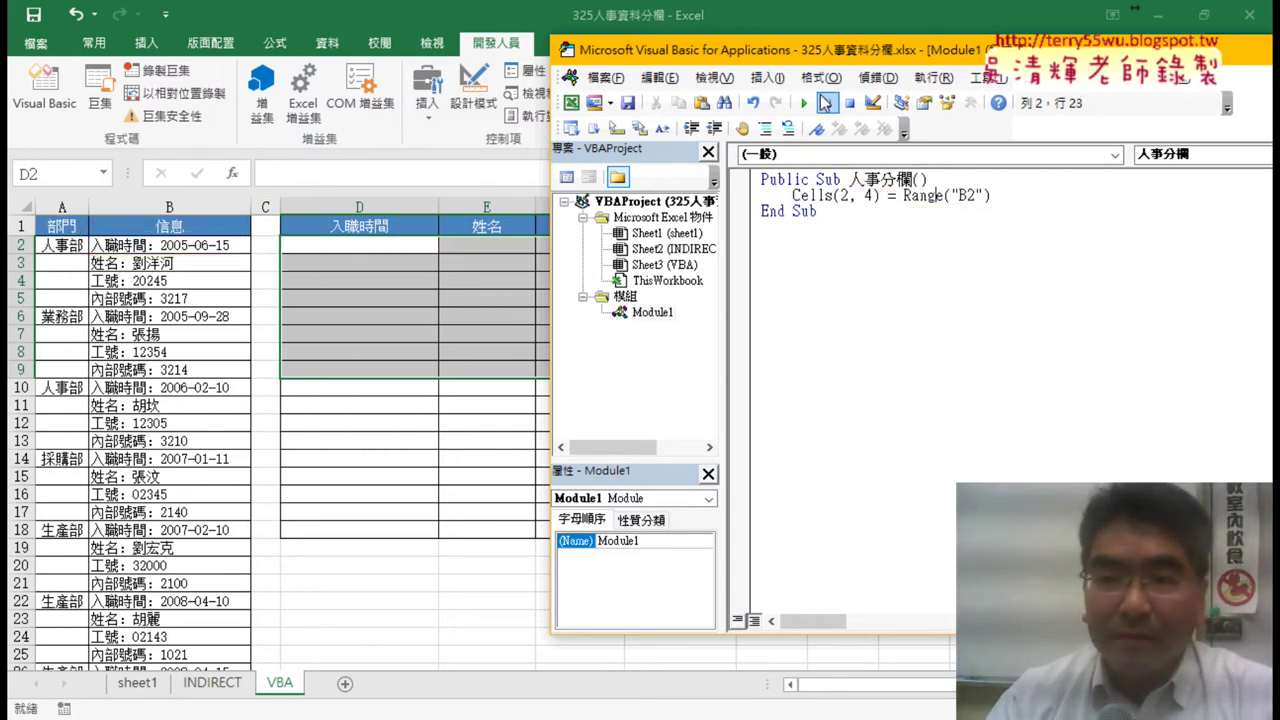
Run the macro to fill D2, then duplicate the Cells(2, 4) statement on a new line.
click(803, 103)
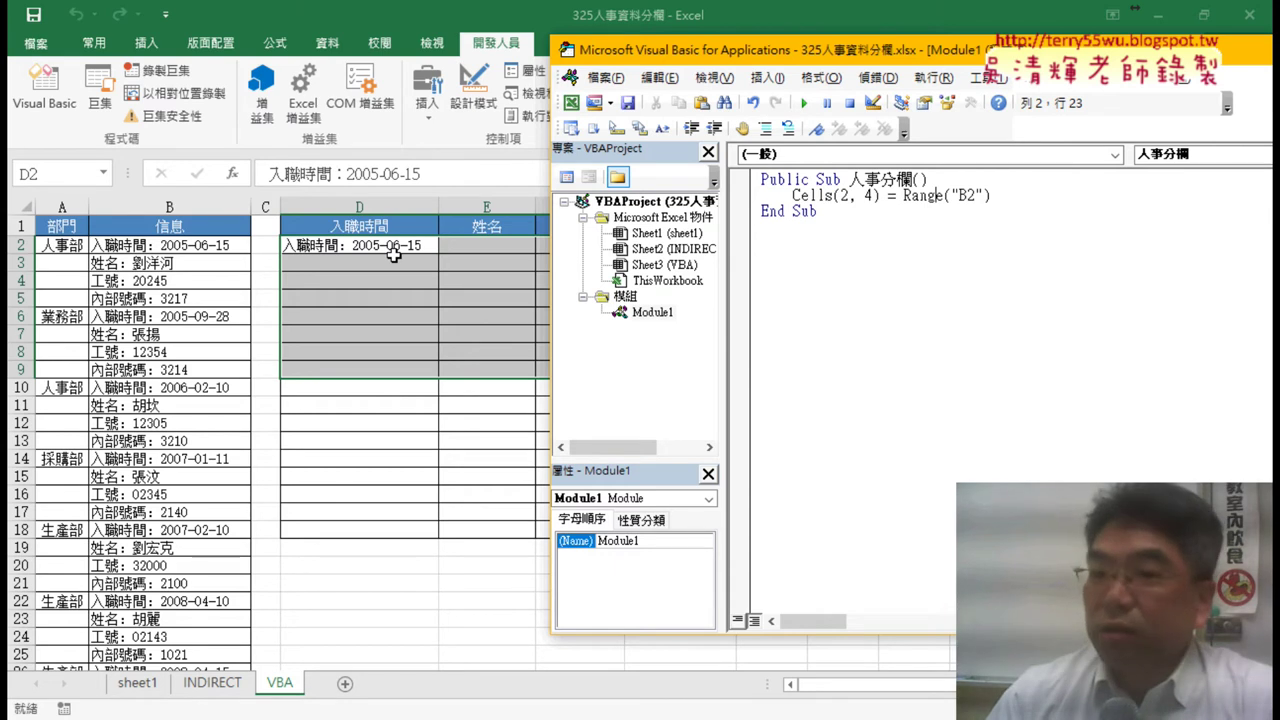
click(1013, 195)
key(Return)
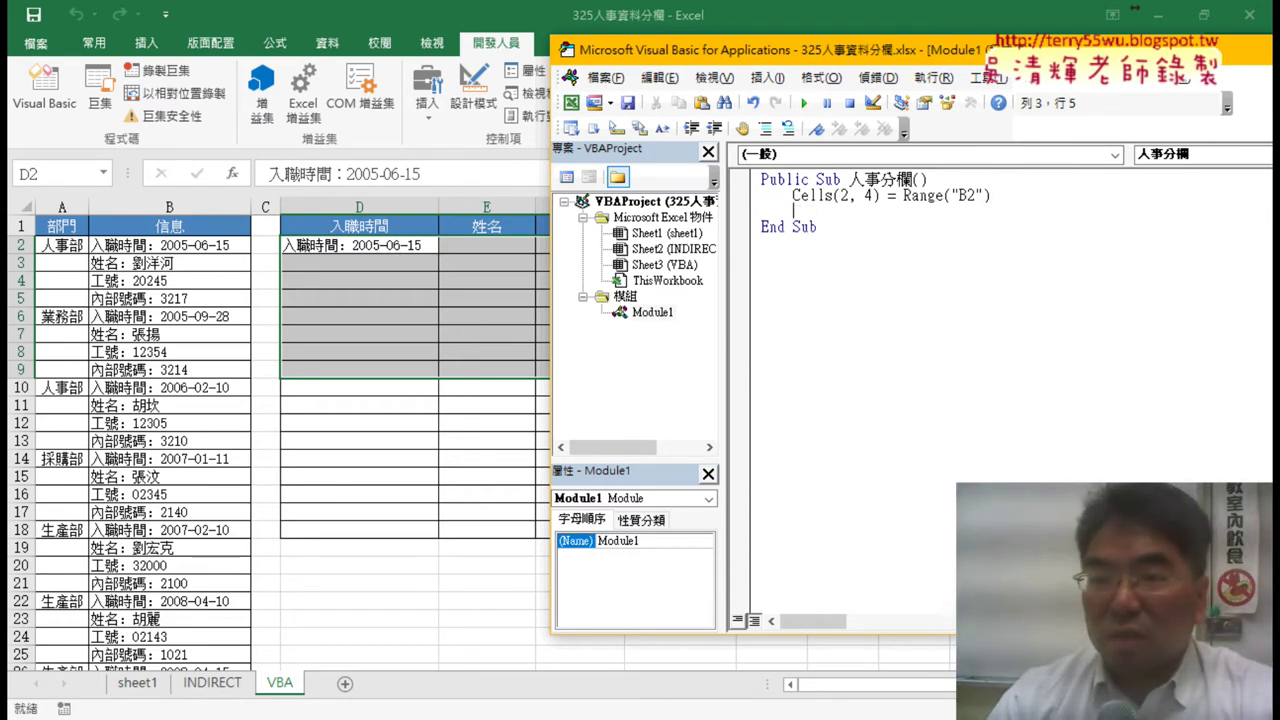
drag(998, 194, 815, 196)
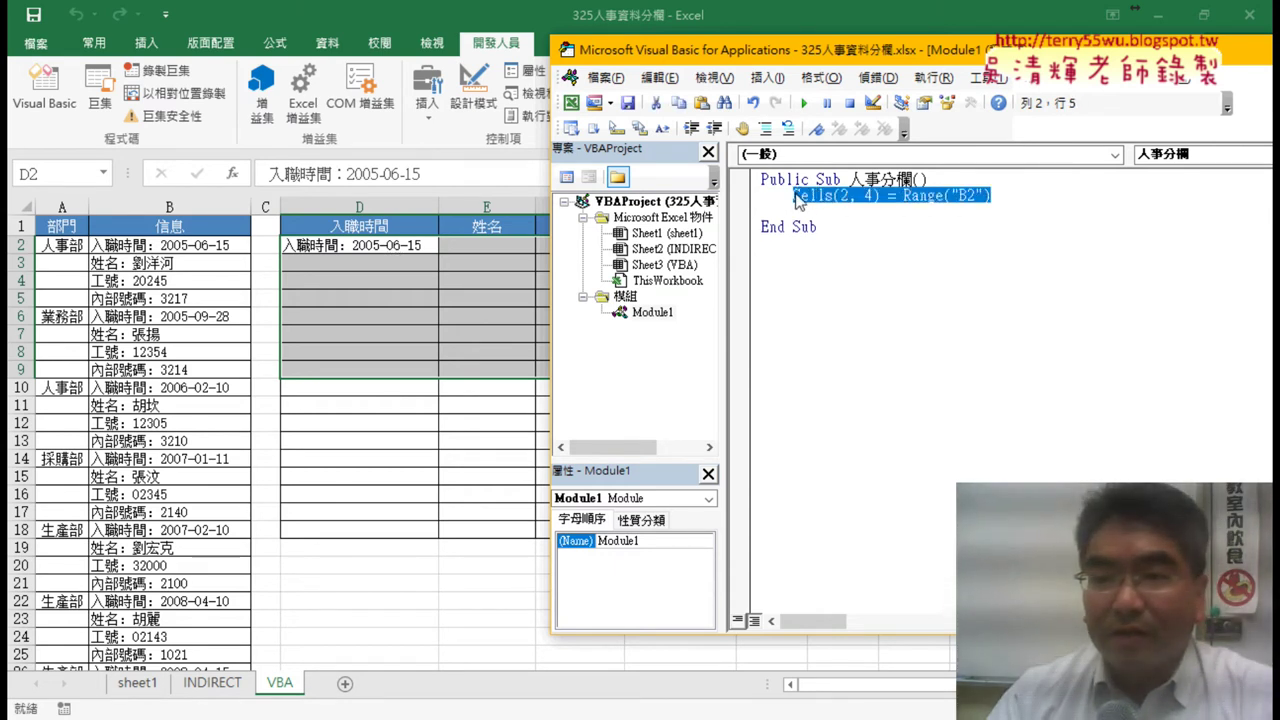
key(ctrl+c)
click(815, 211)
key(ctrl+v)
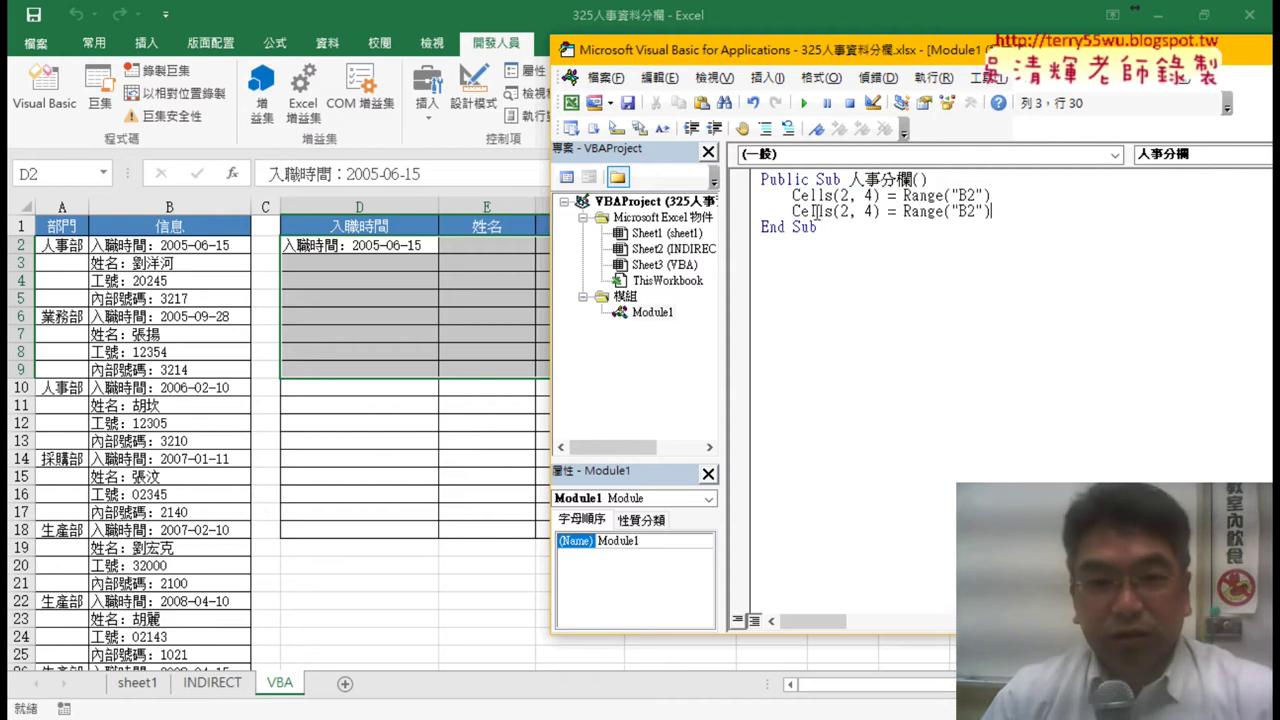
Change the copy to Cells(2, 5) = Range("B3") and run the macro again.
drag(862, 211, 876, 211)
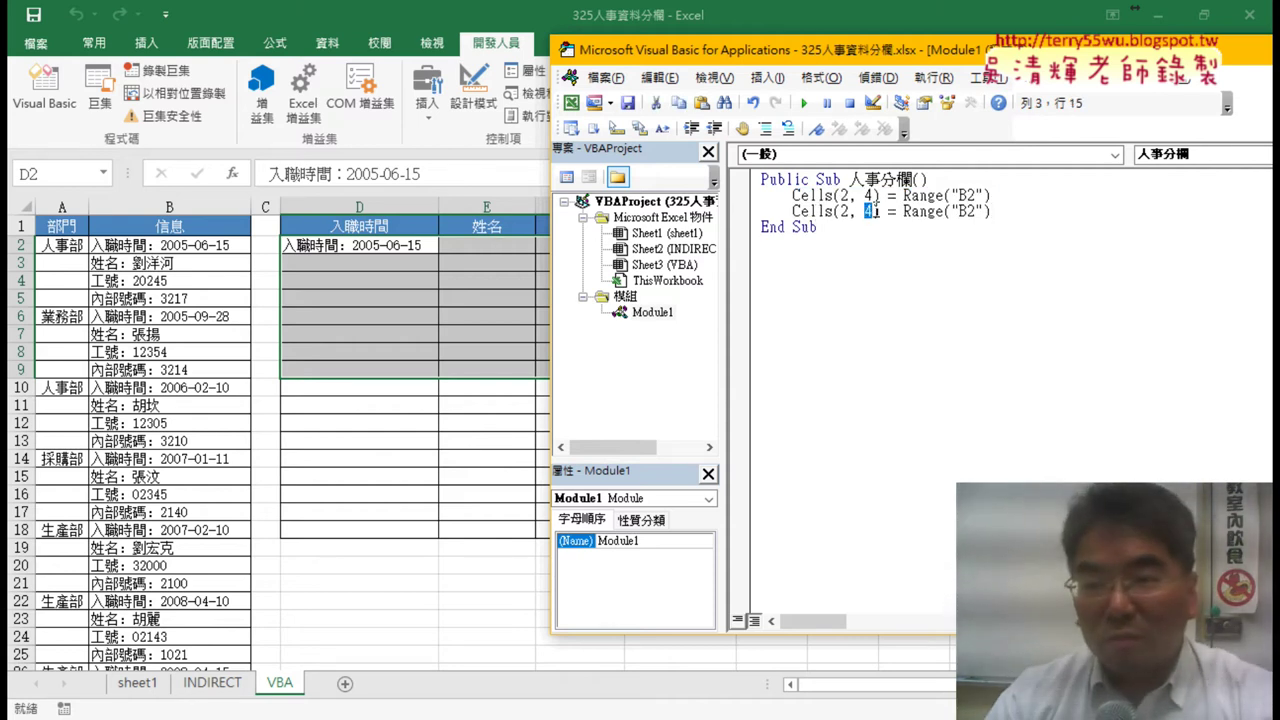
text(5)
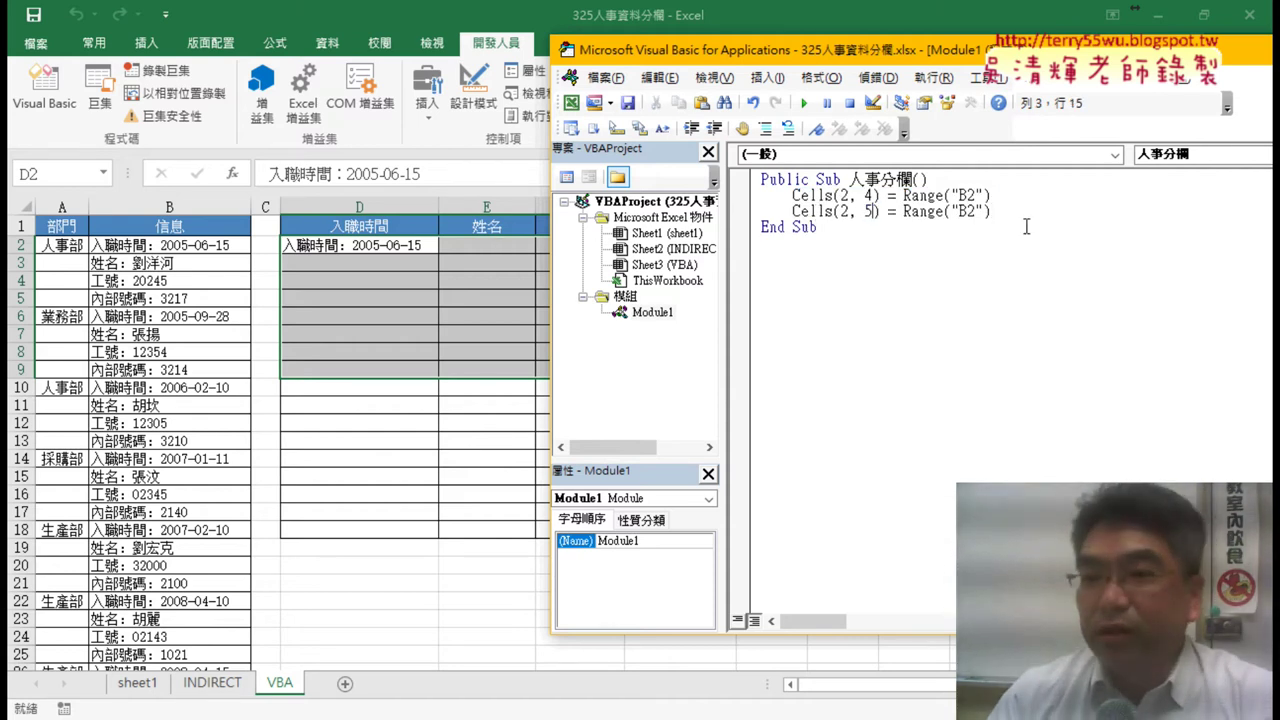
drag(977, 211, 968, 211)
text(3)
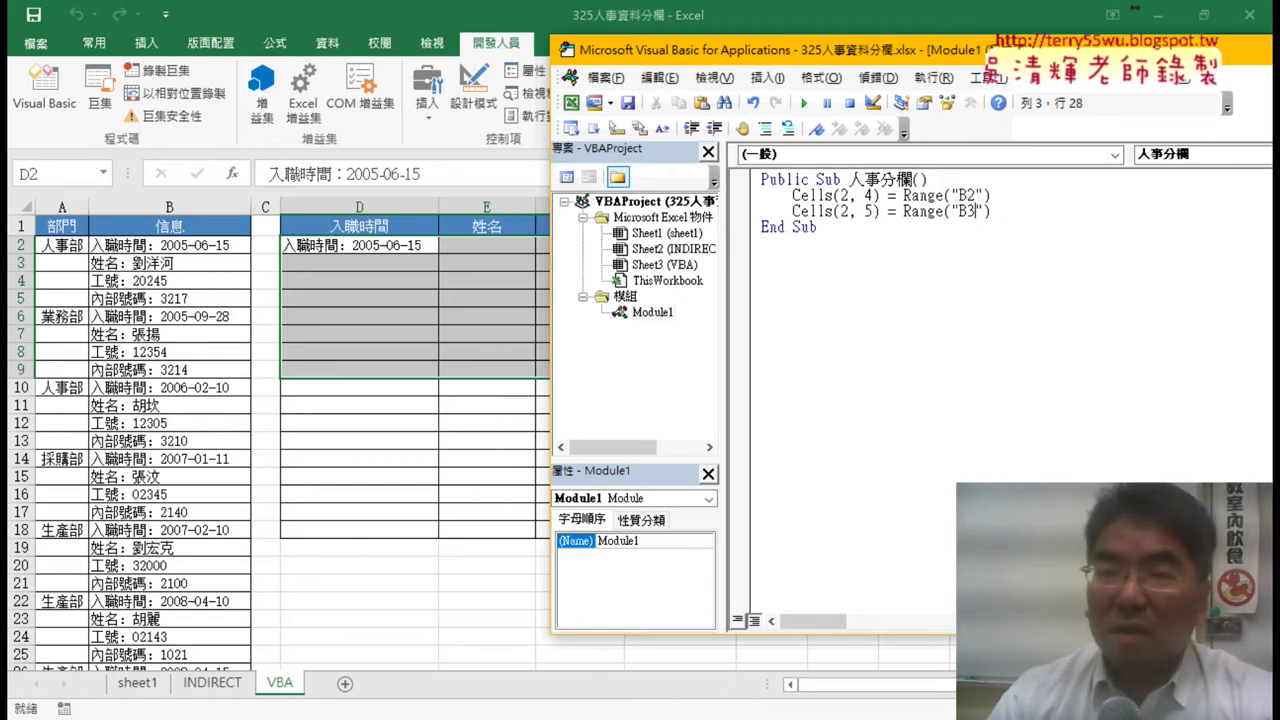
click(803, 102)
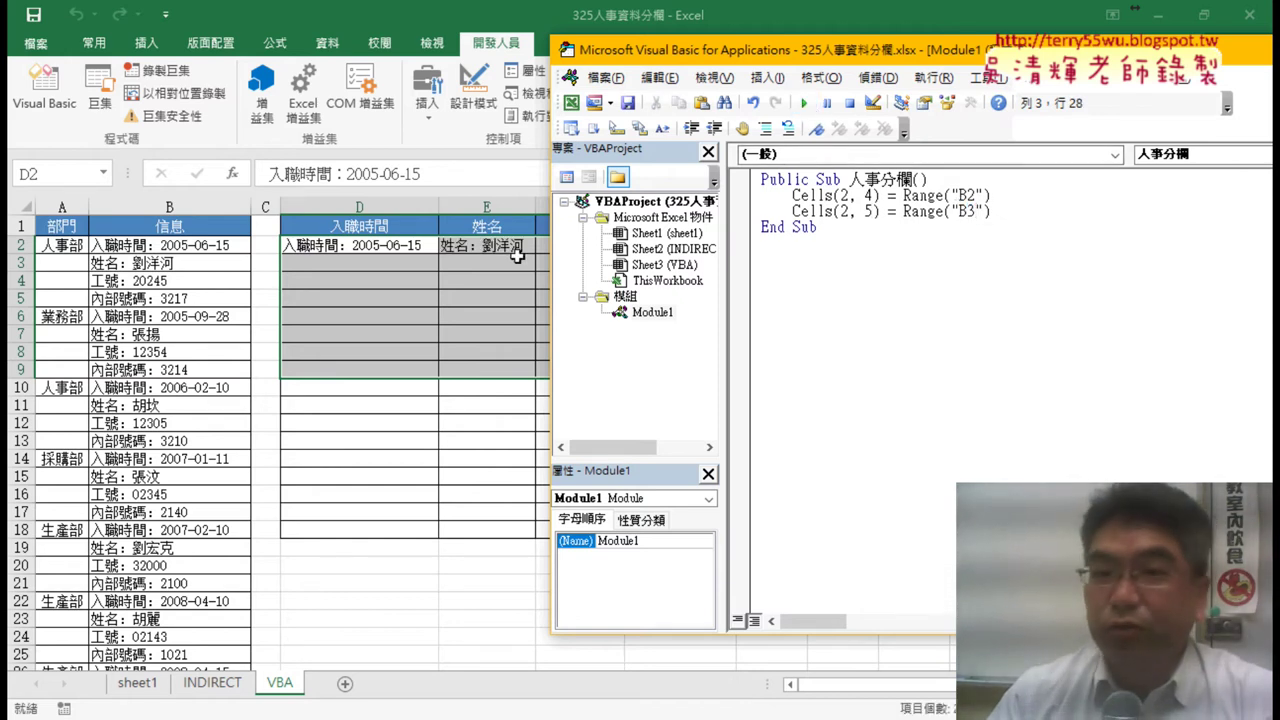
drag(991, 211, 793, 212)
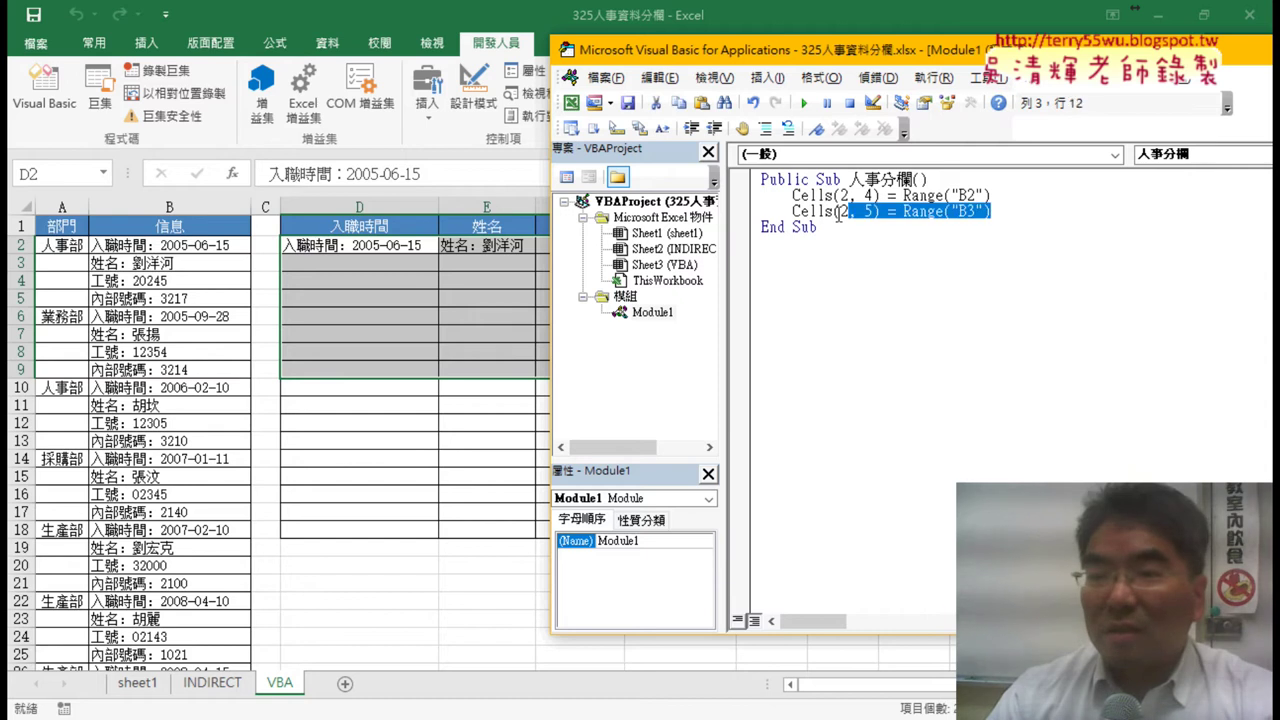
Start a new code line and highlight the row, column and Range("B2") parts of Cells(2, 4).
click(1010, 211)
key(Return)
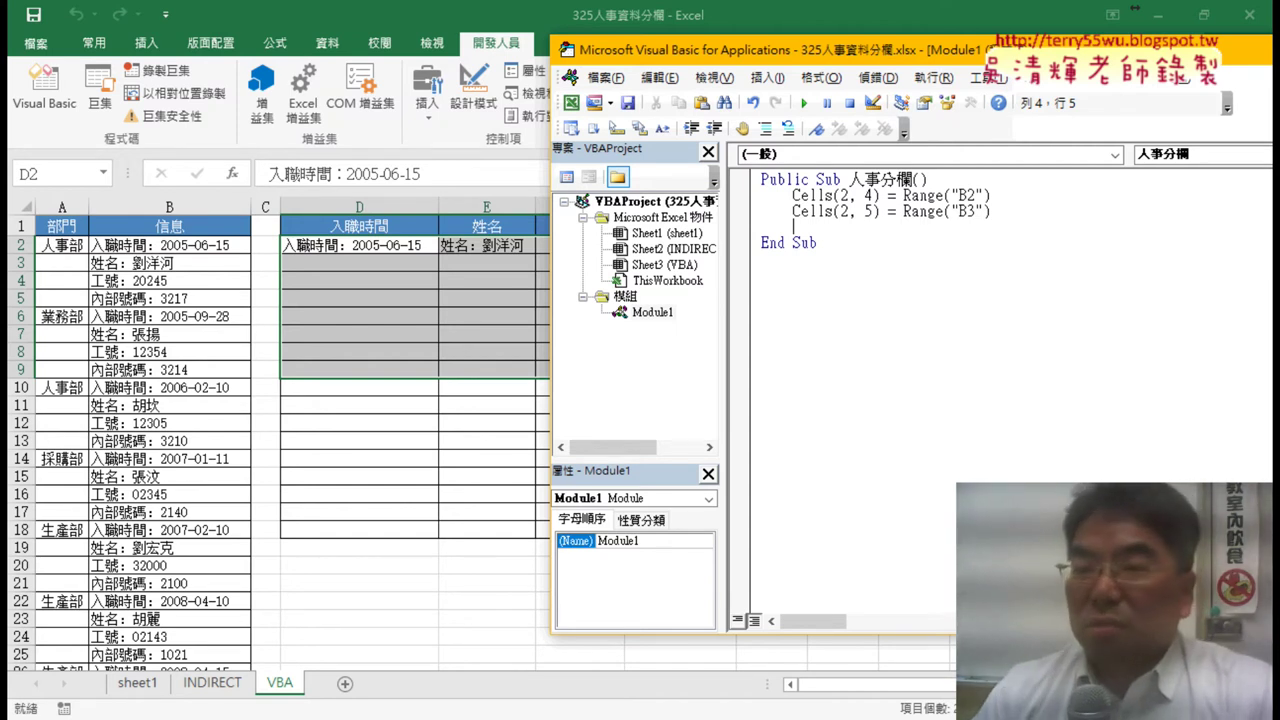
drag(850, 196, 841, 196)
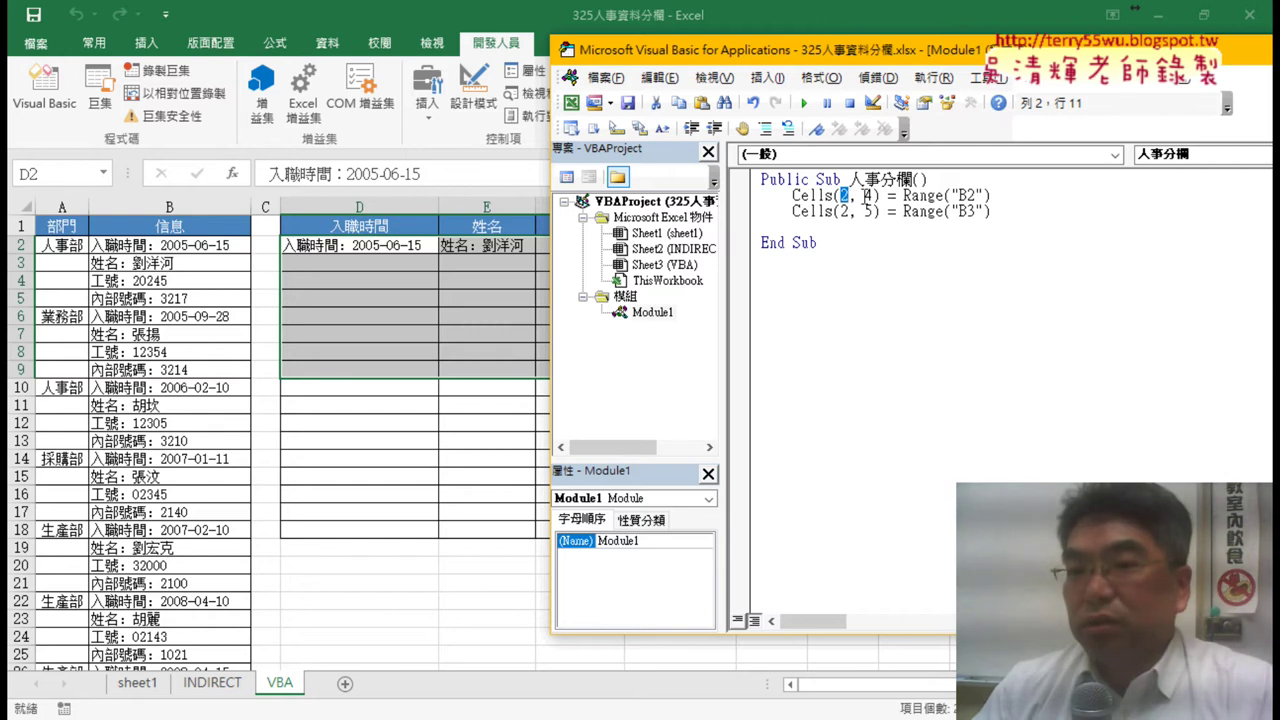
drag(864, 55, 1004, 57)
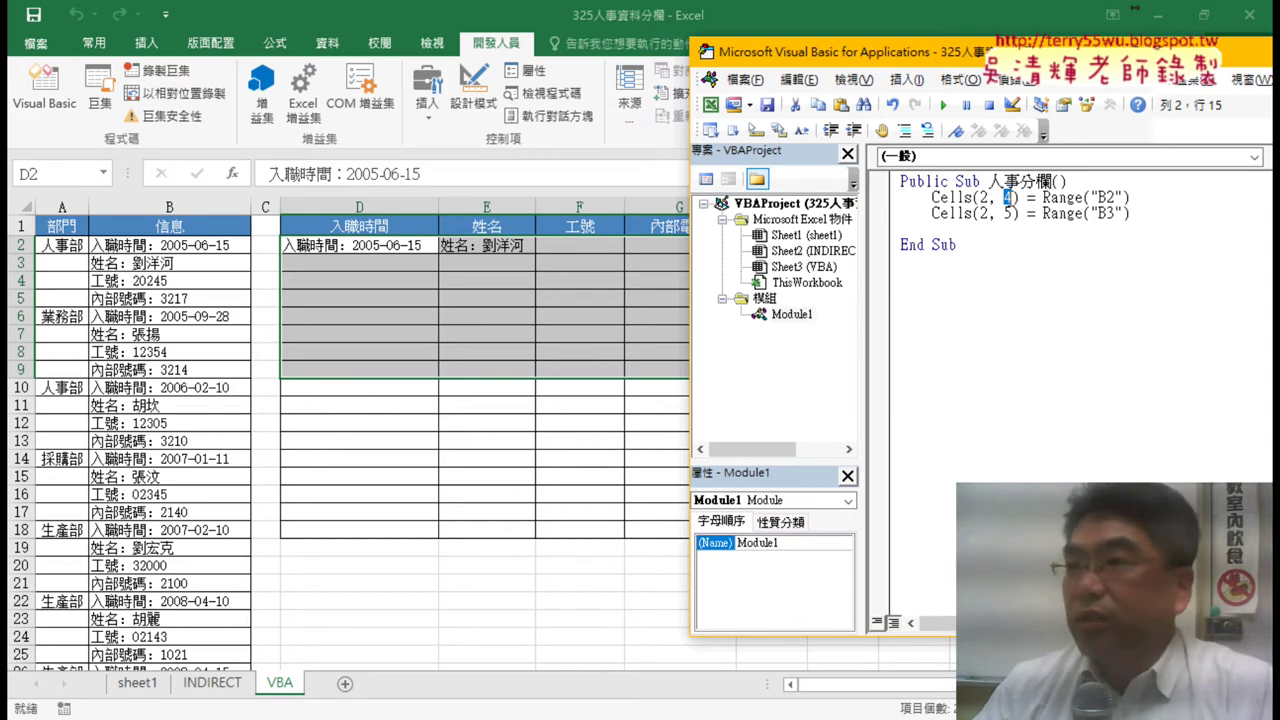
key(Left)
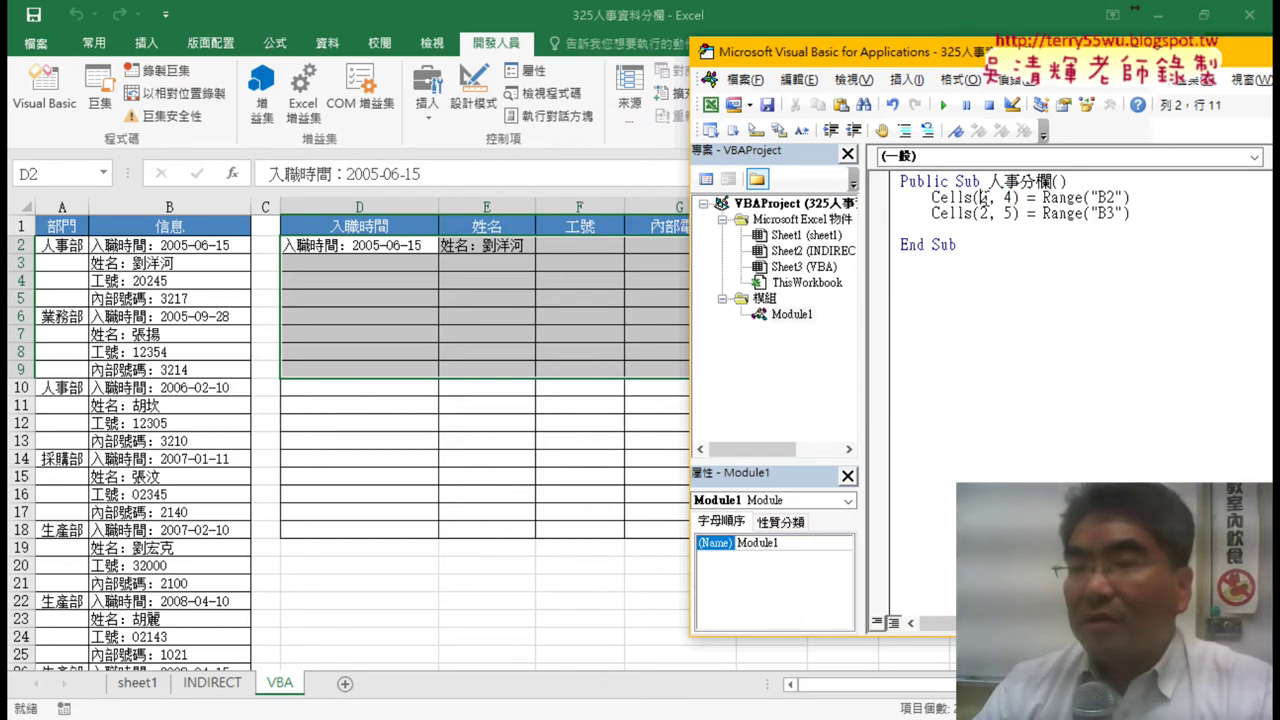
double_click(1006, 197)
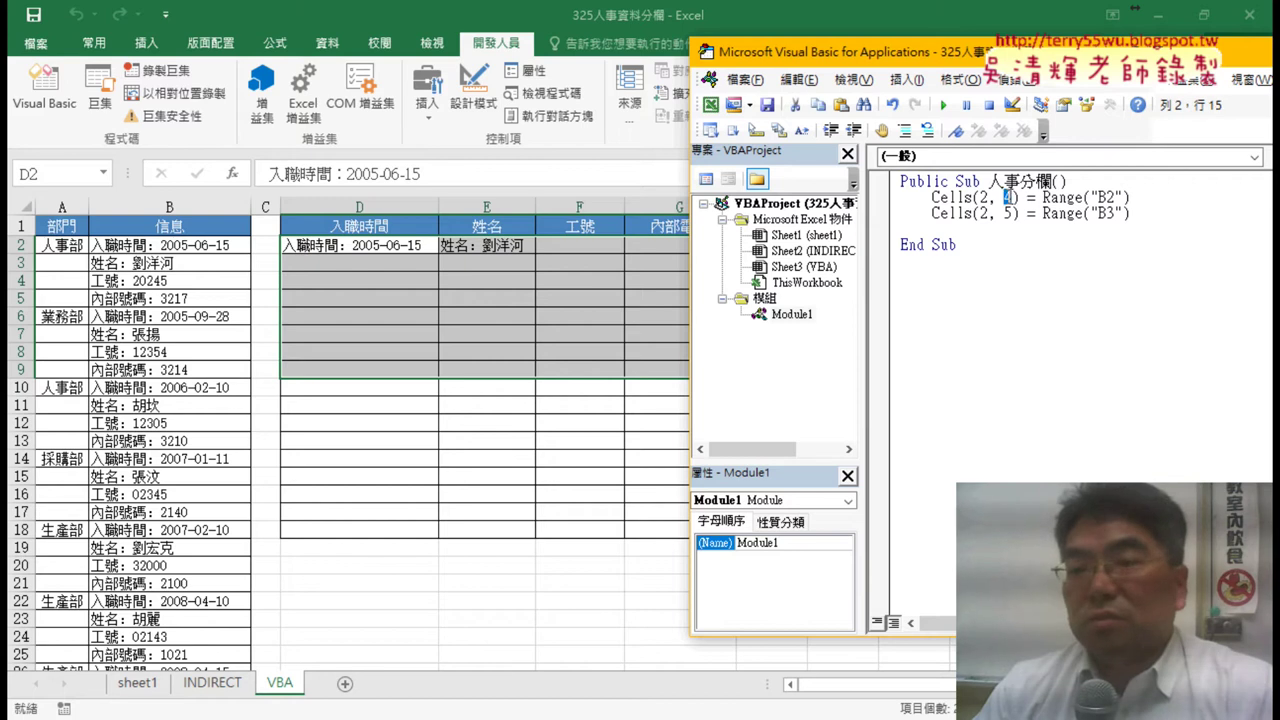
drag(1043, 197, 1127, 198)
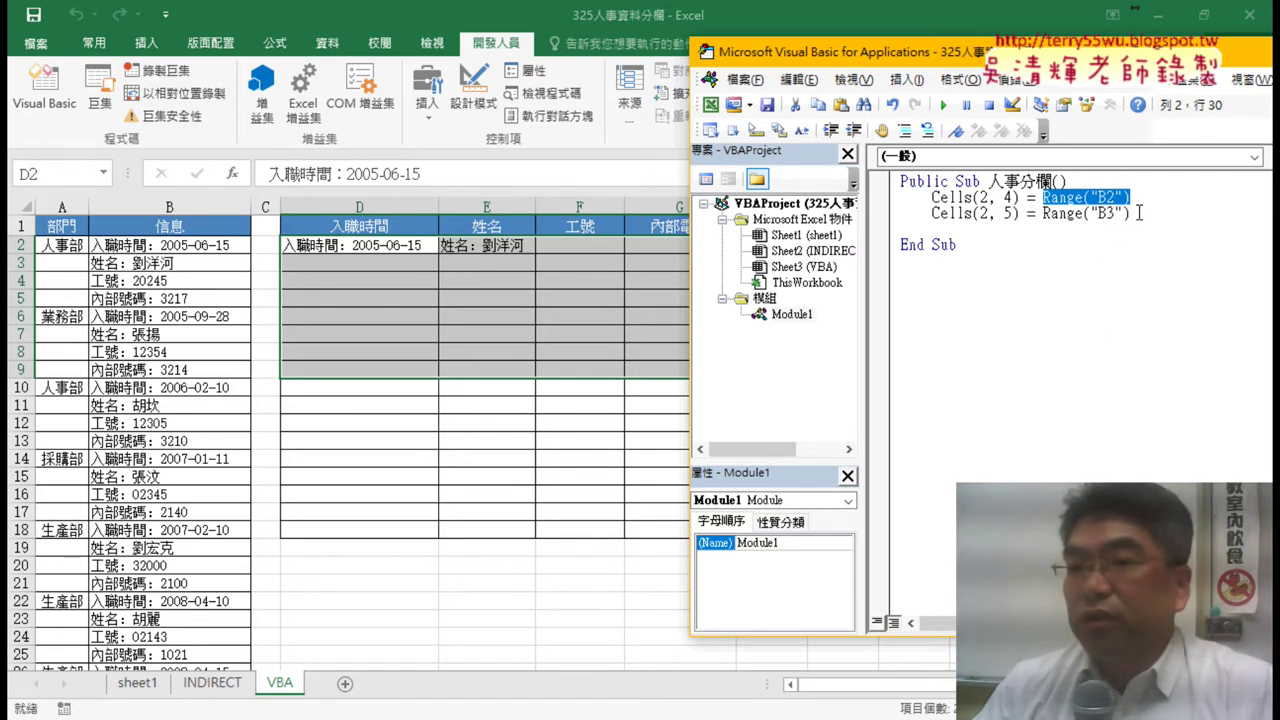
Comment out both Cells statements with Comment Block.
drag(1138, 213, 900, 197)
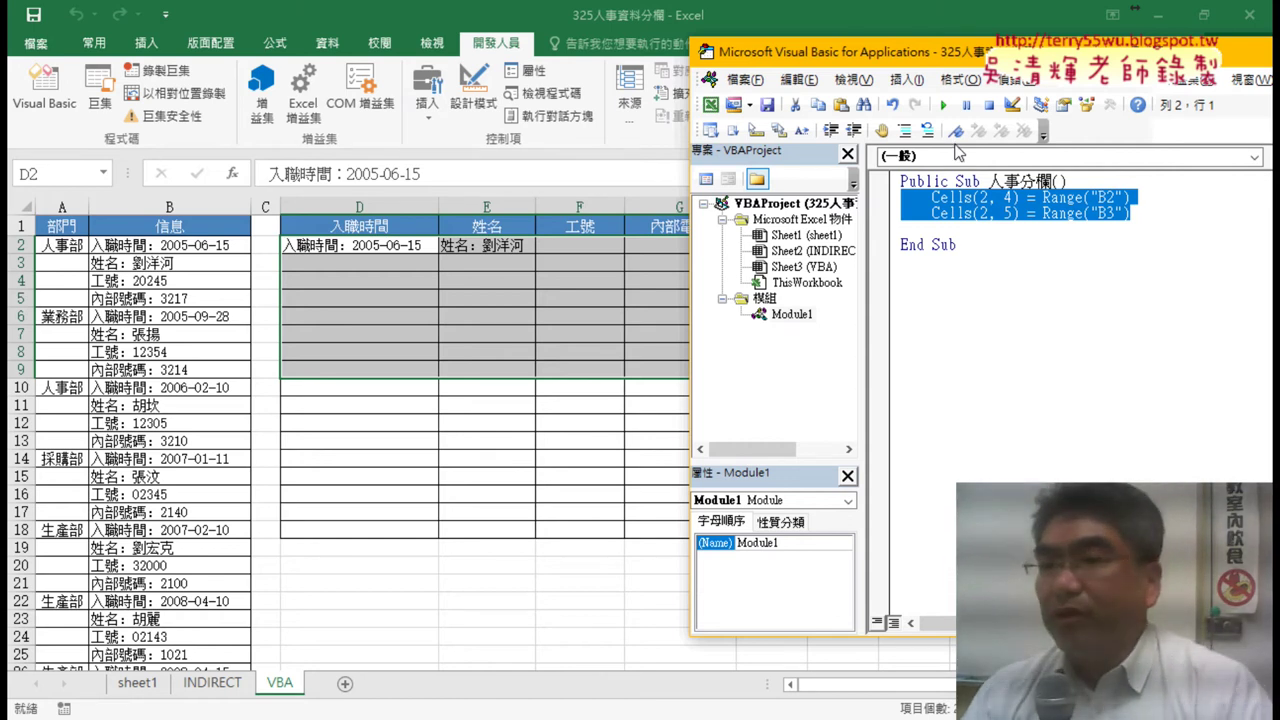
click(904, 131)
click(932, 230)
text(f)
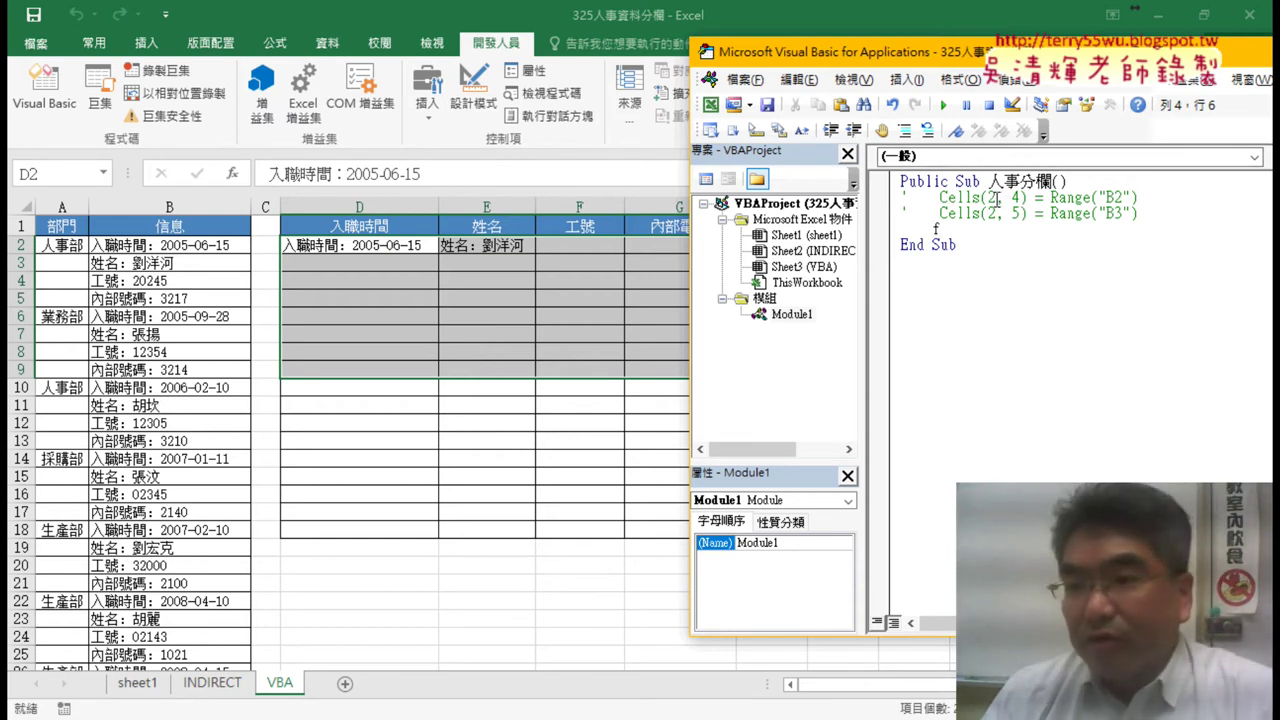
Add a For i = 2 To 9 loop closed with Next.
text(o)
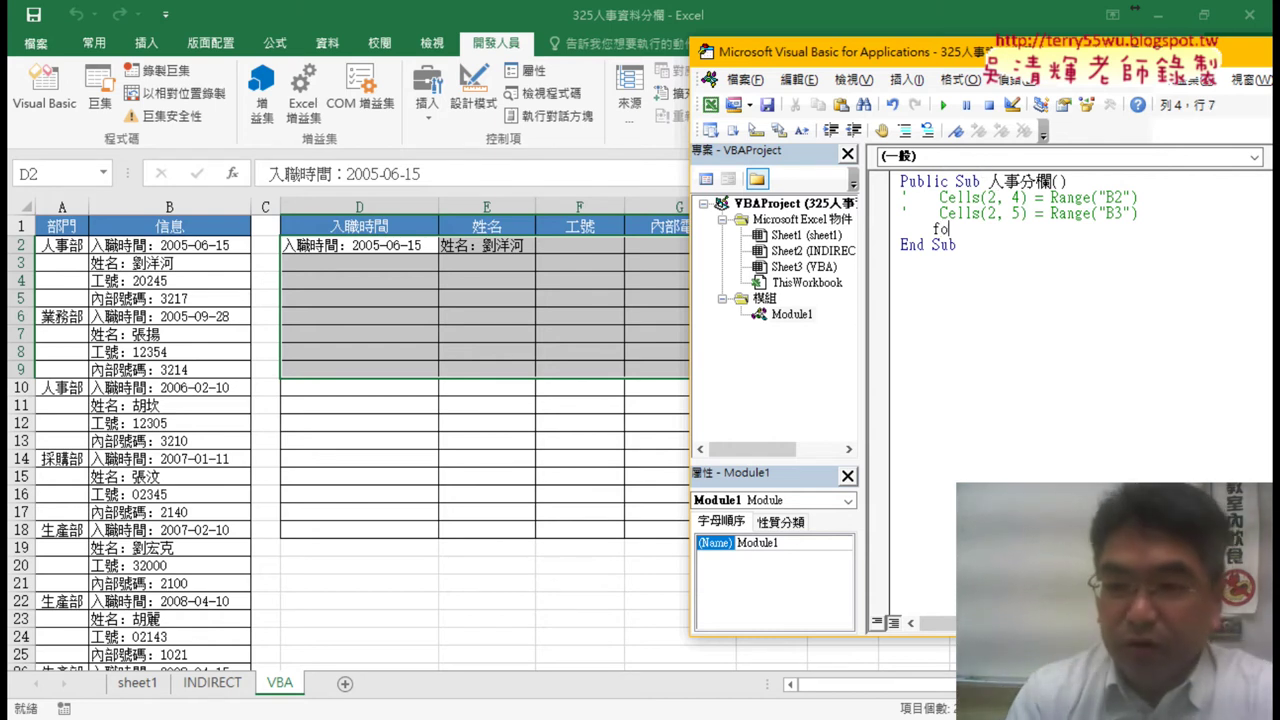
text(r i)
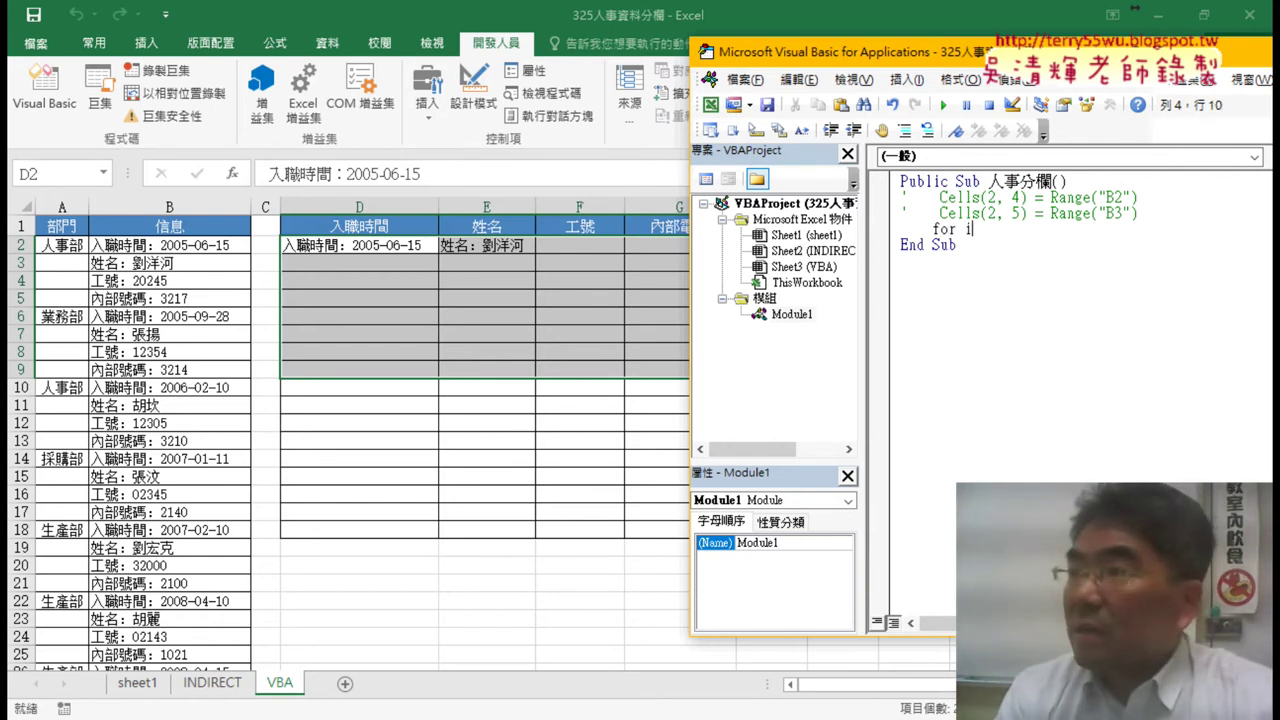
text(=2 to)
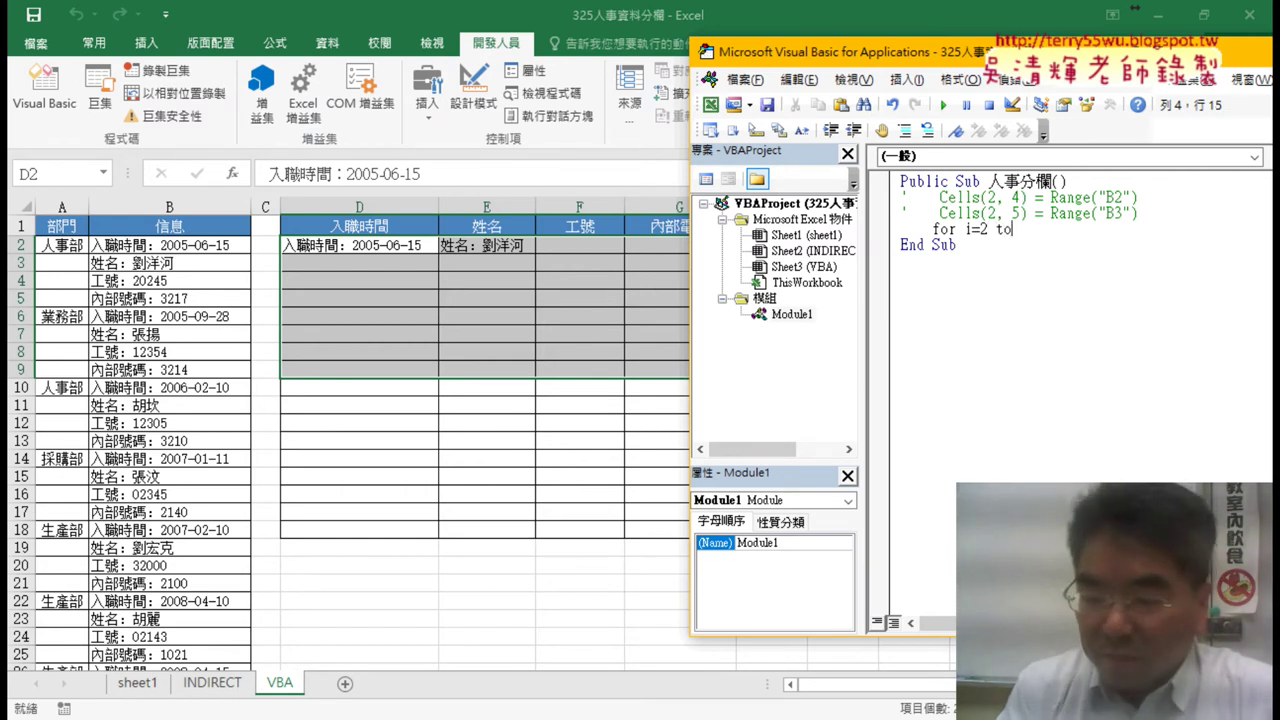
text( 9)
key(Return)
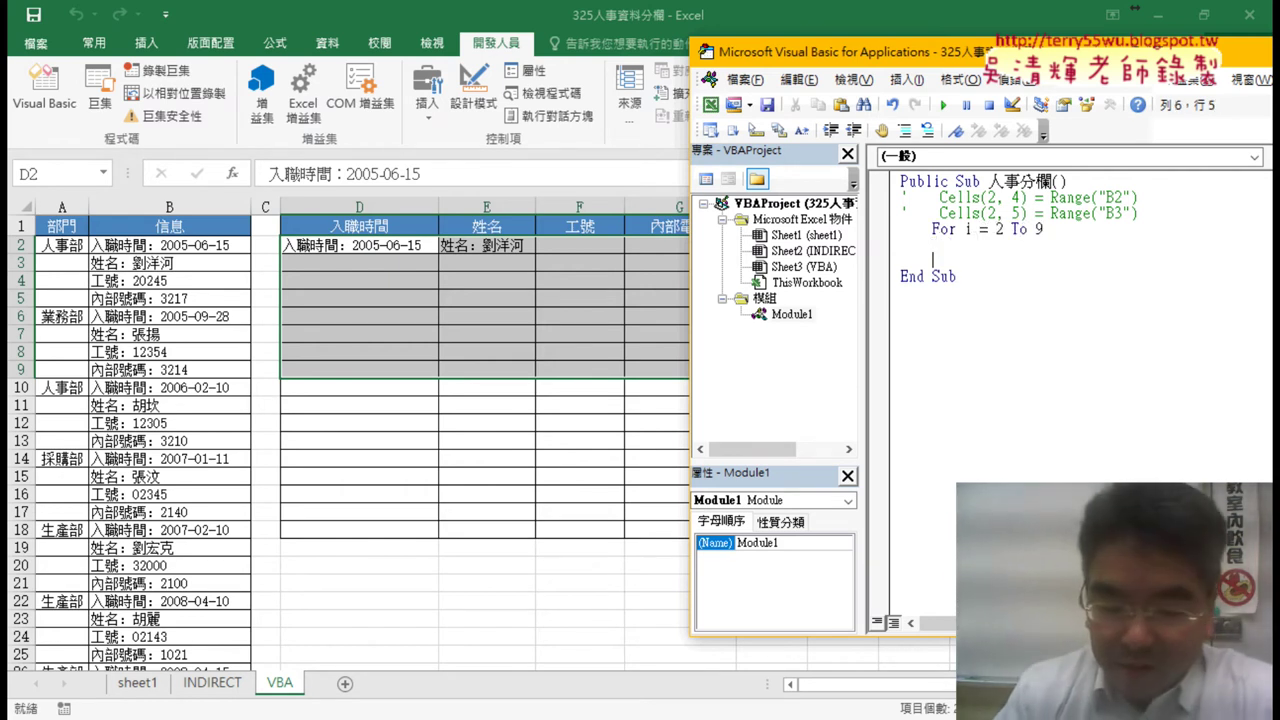
text(next)
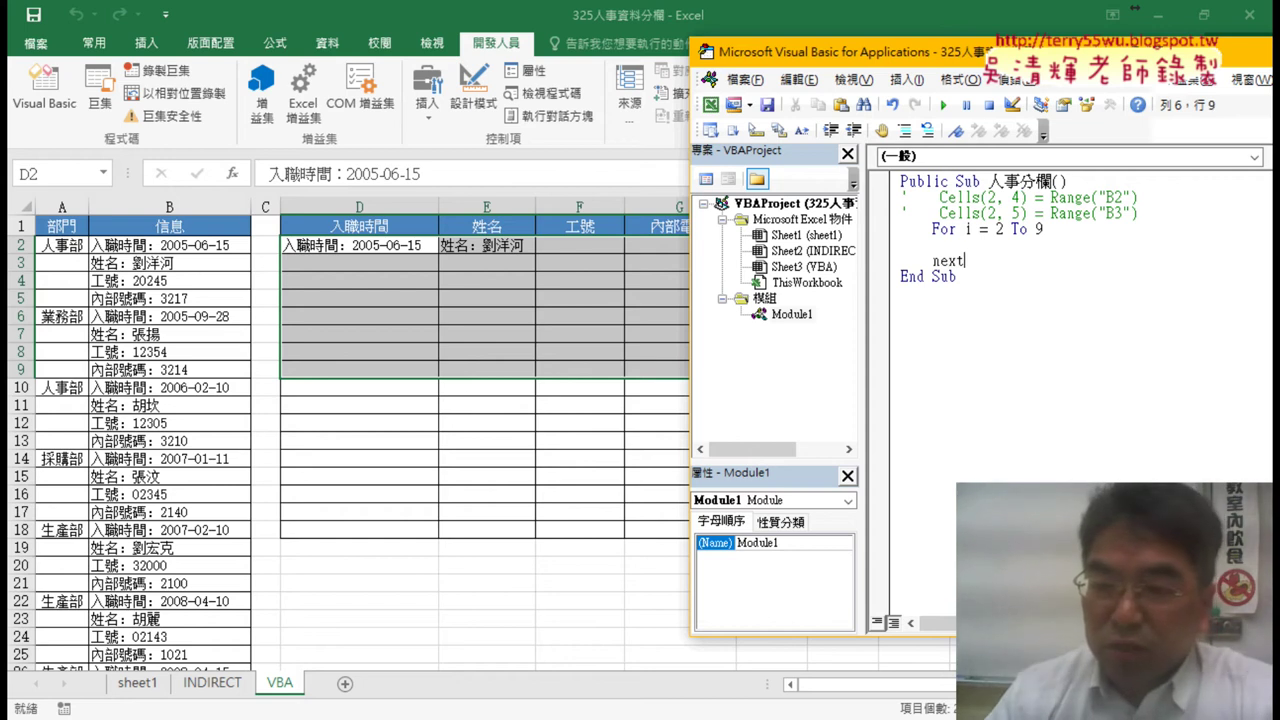
key(Up)
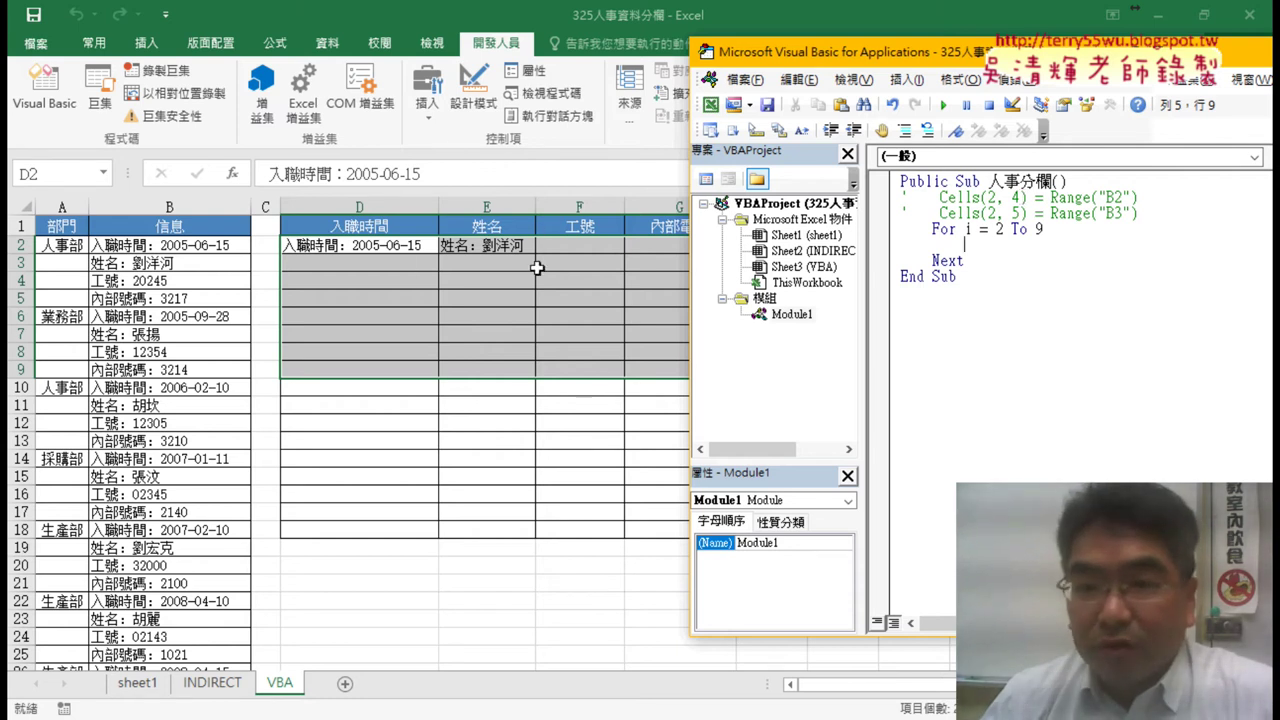
Nest a For j = 4 To 7 loop with its own Next inside it.
text(f)
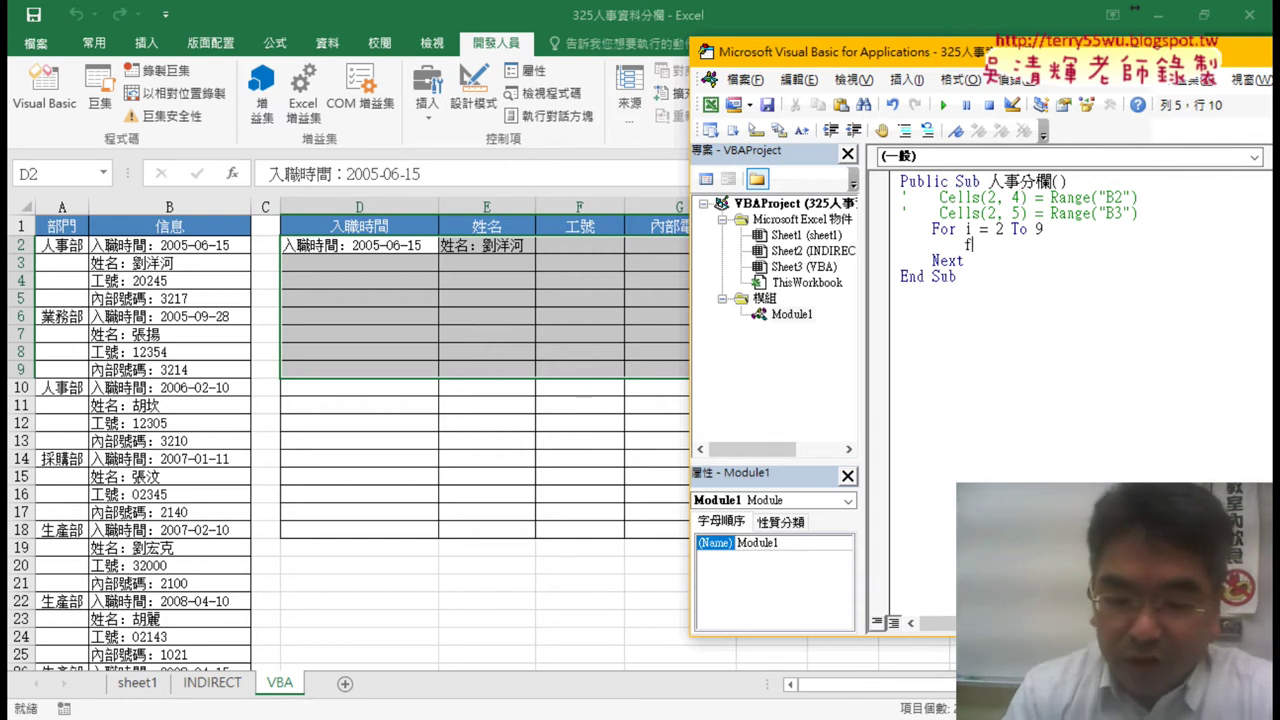
text(or j=4 t)
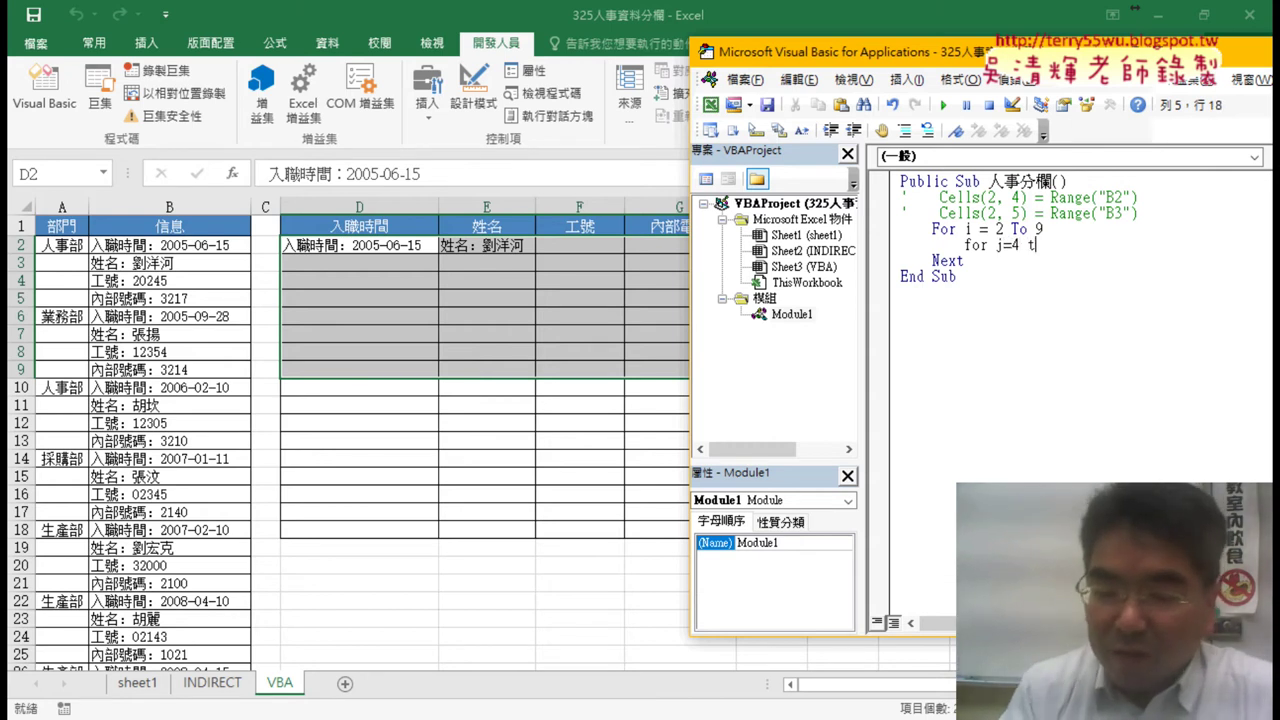
text(o 7)
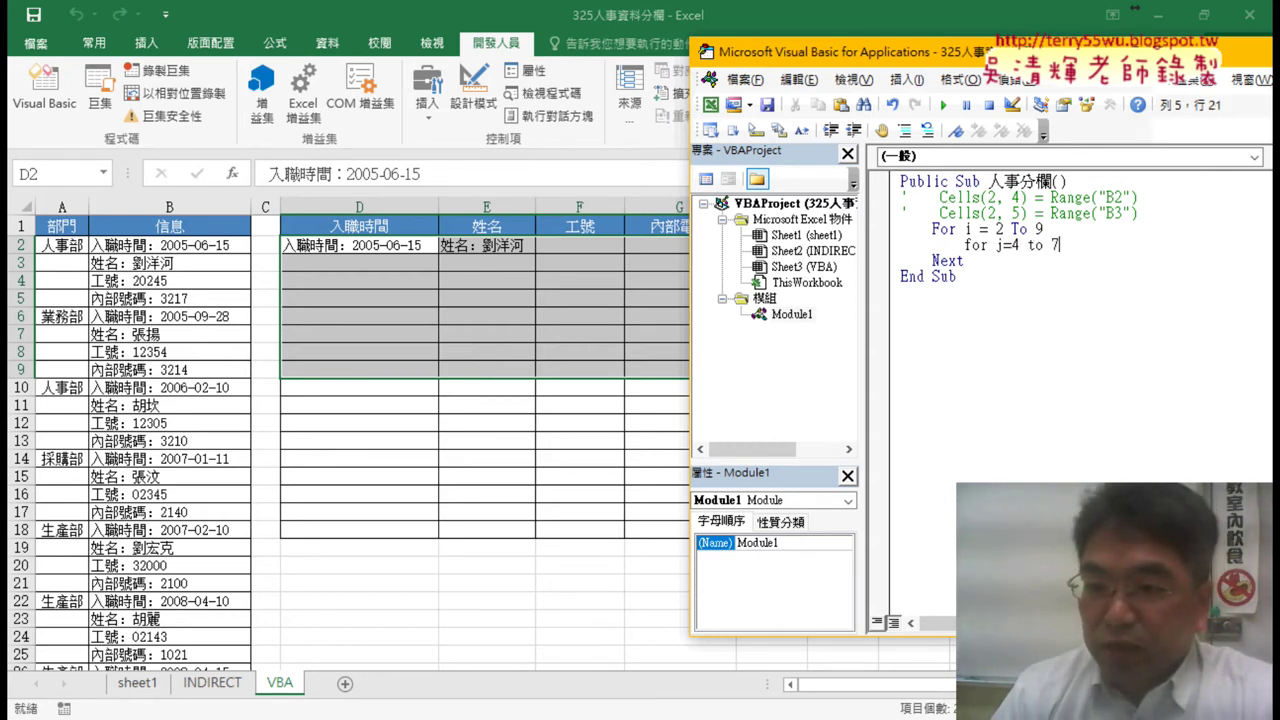
key(Return)
key(Return)
text(ne)
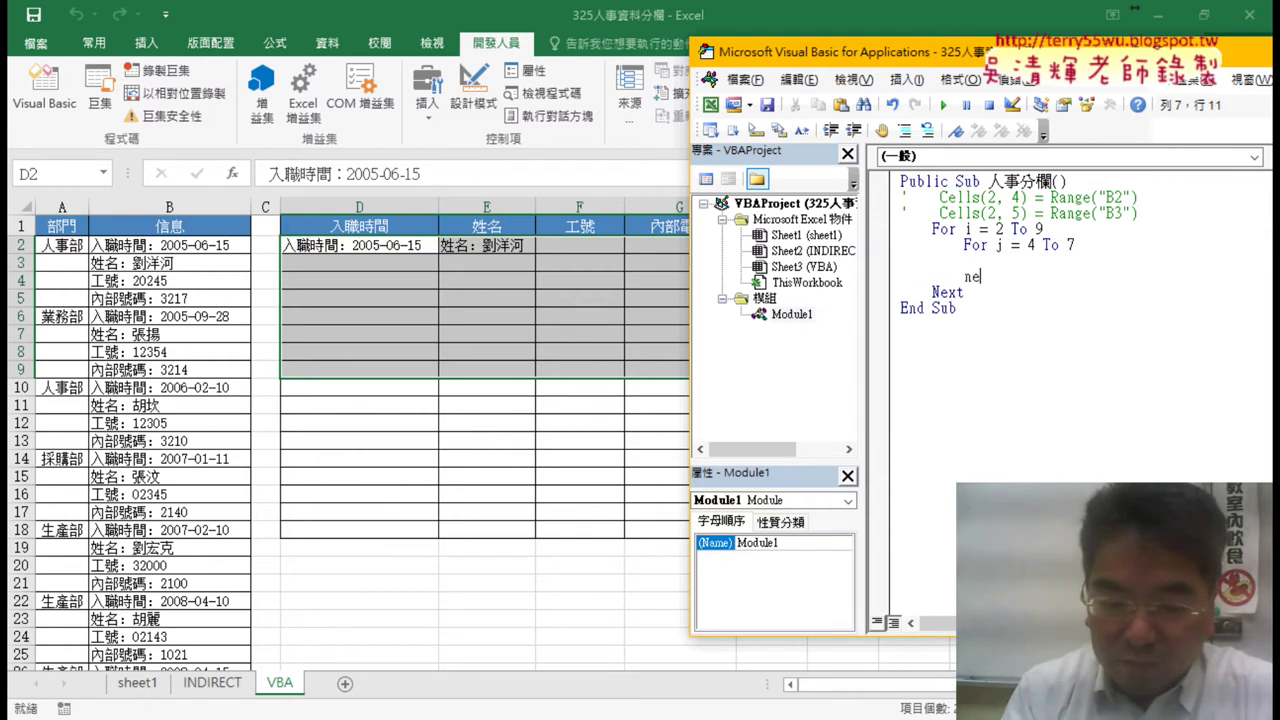
text(xt)
key(Up)
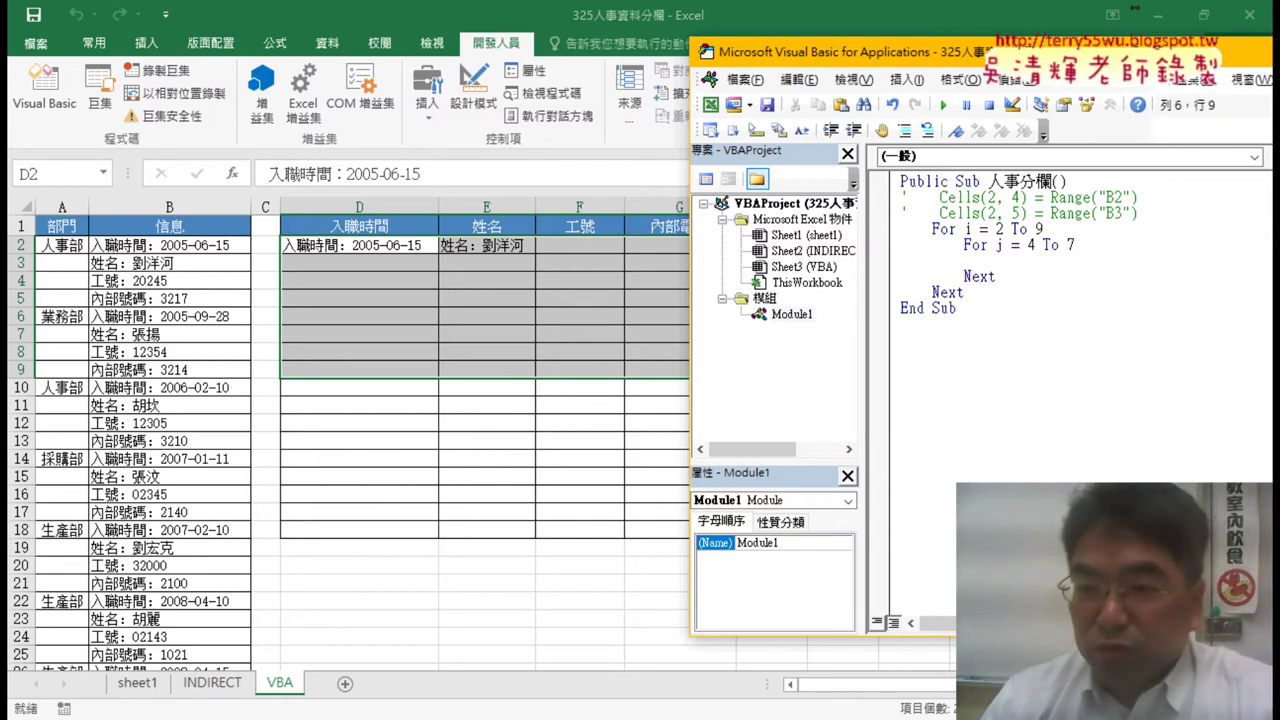
Highlight the Cells arguments and loop bounds to show how the loops nest.
click(963, 214)
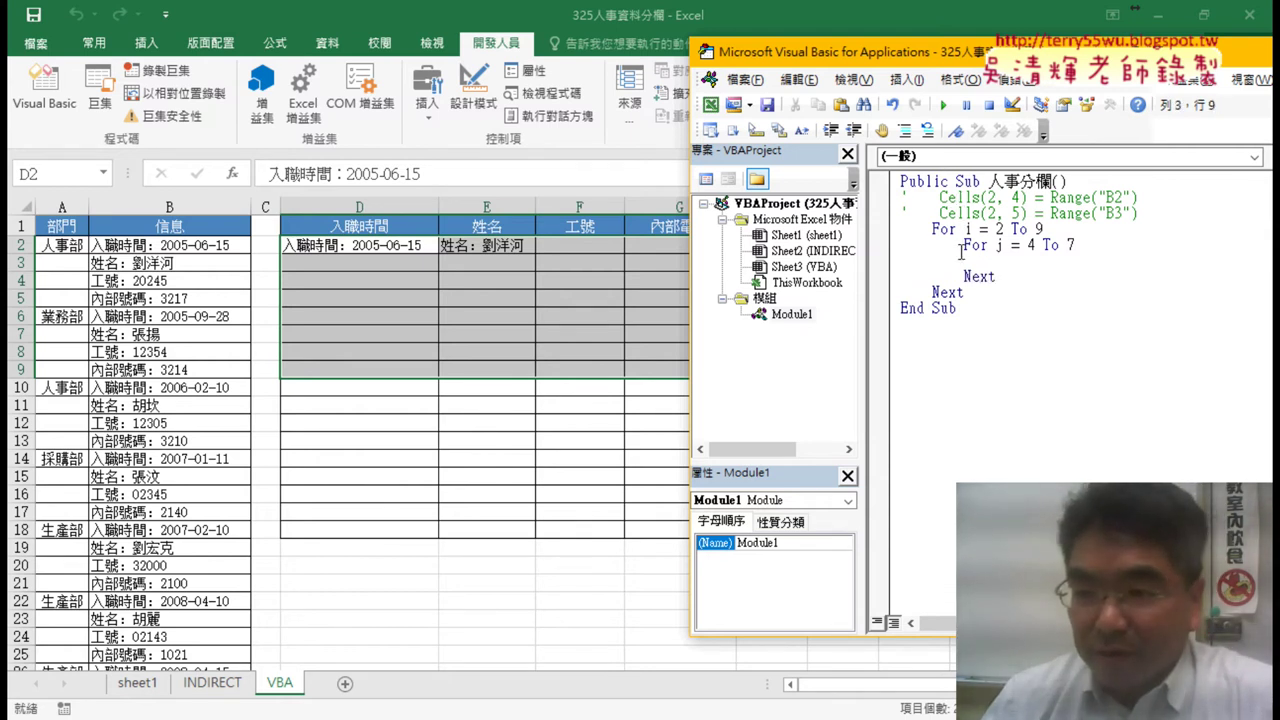
click(1019, 214)
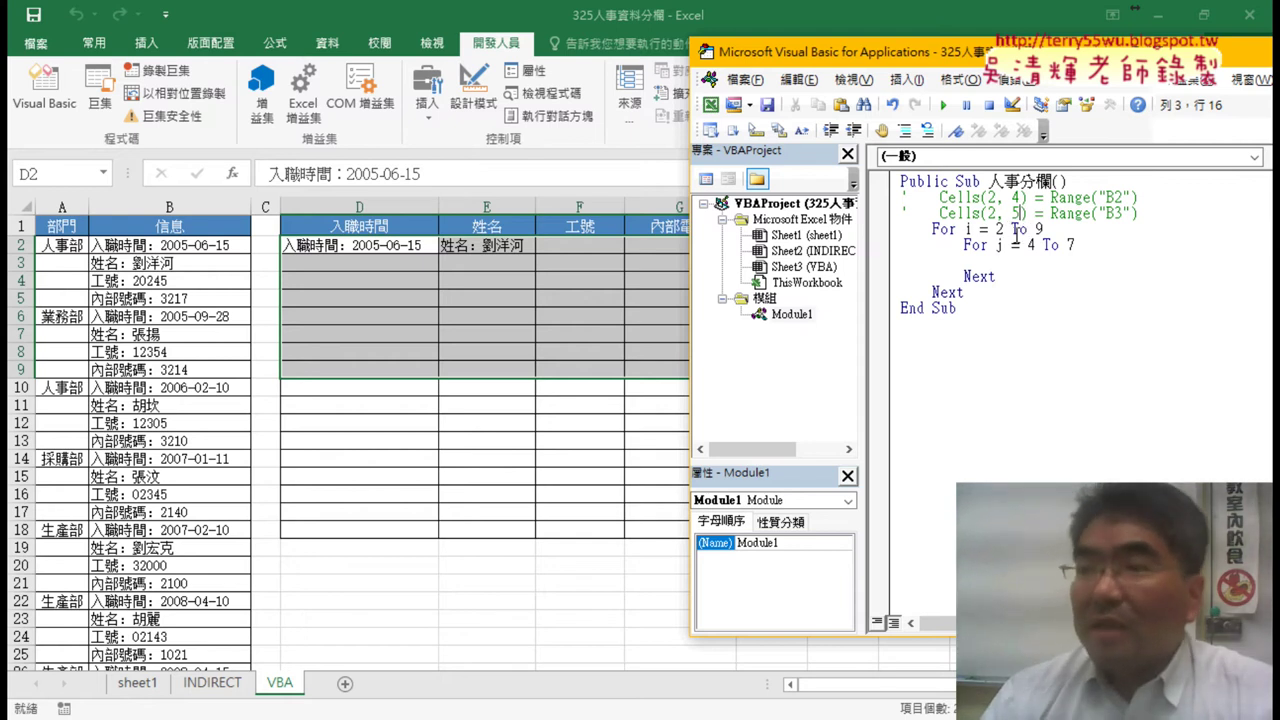
double_click(1039, 229)
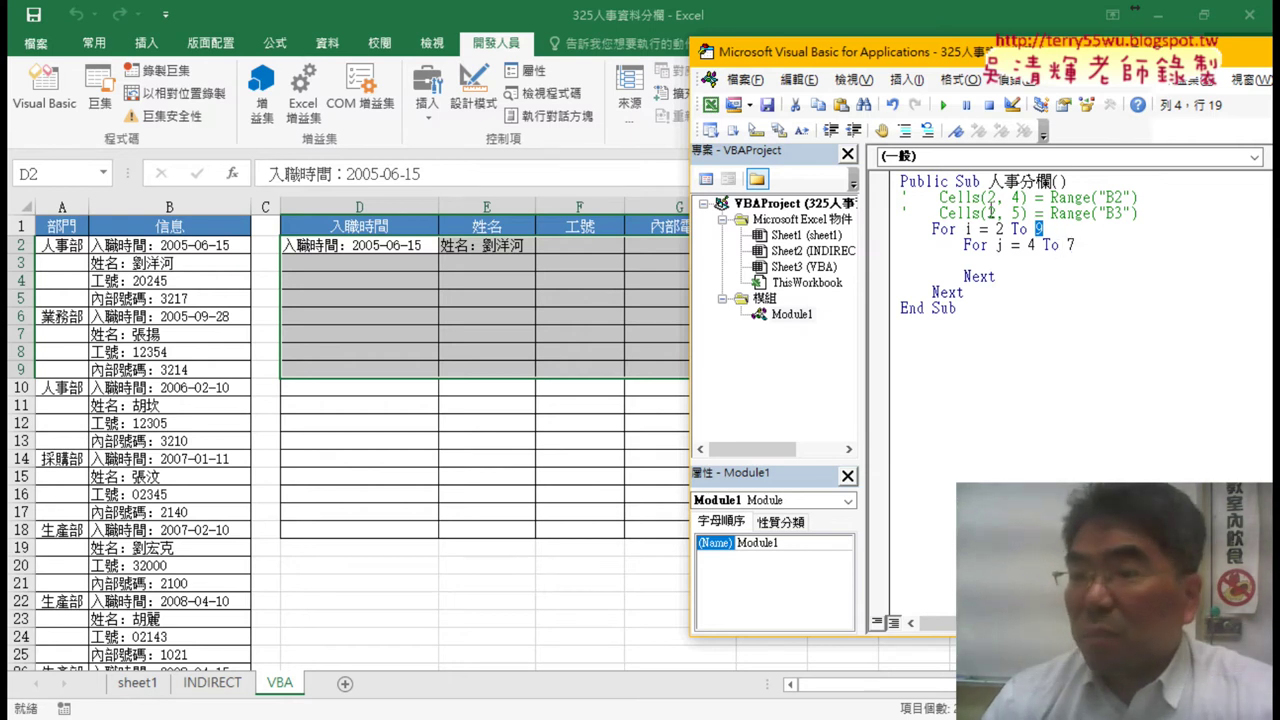
drag(972, 301, 900, 229)
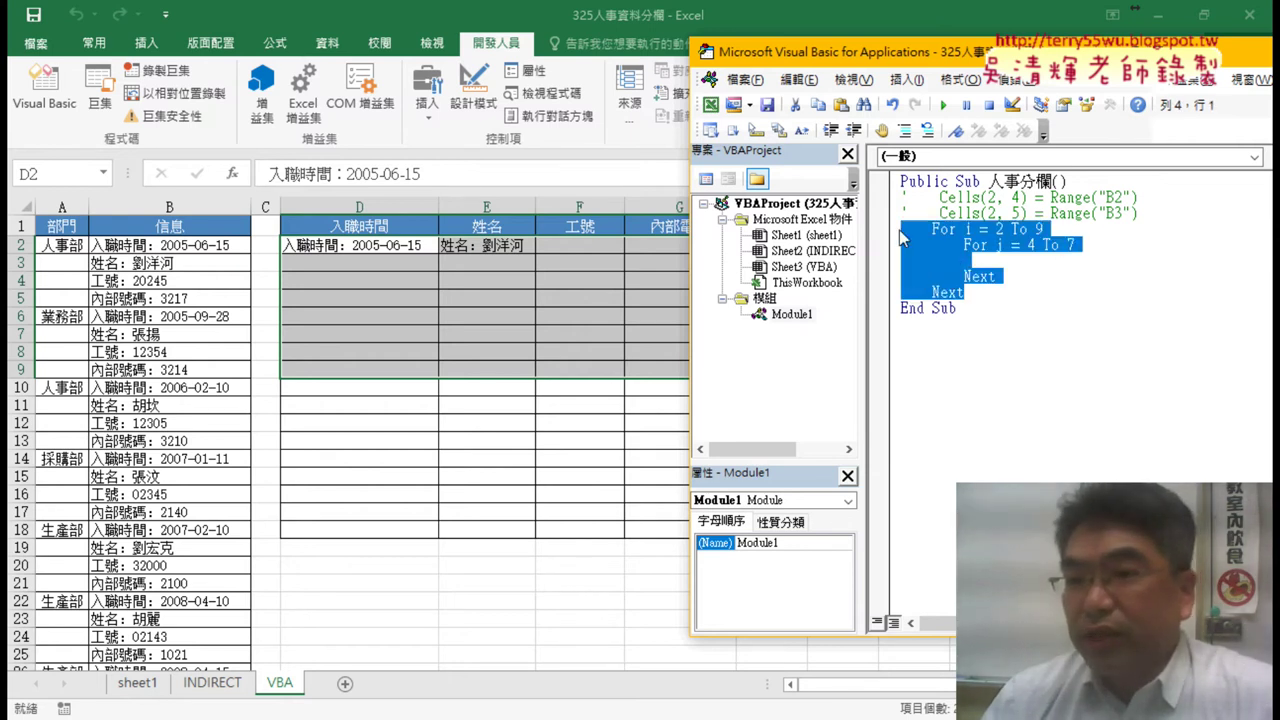
Put Cells(i, j) = Range("B" & k) inside the inner loop.
click(967, 200)
click(968, 213)
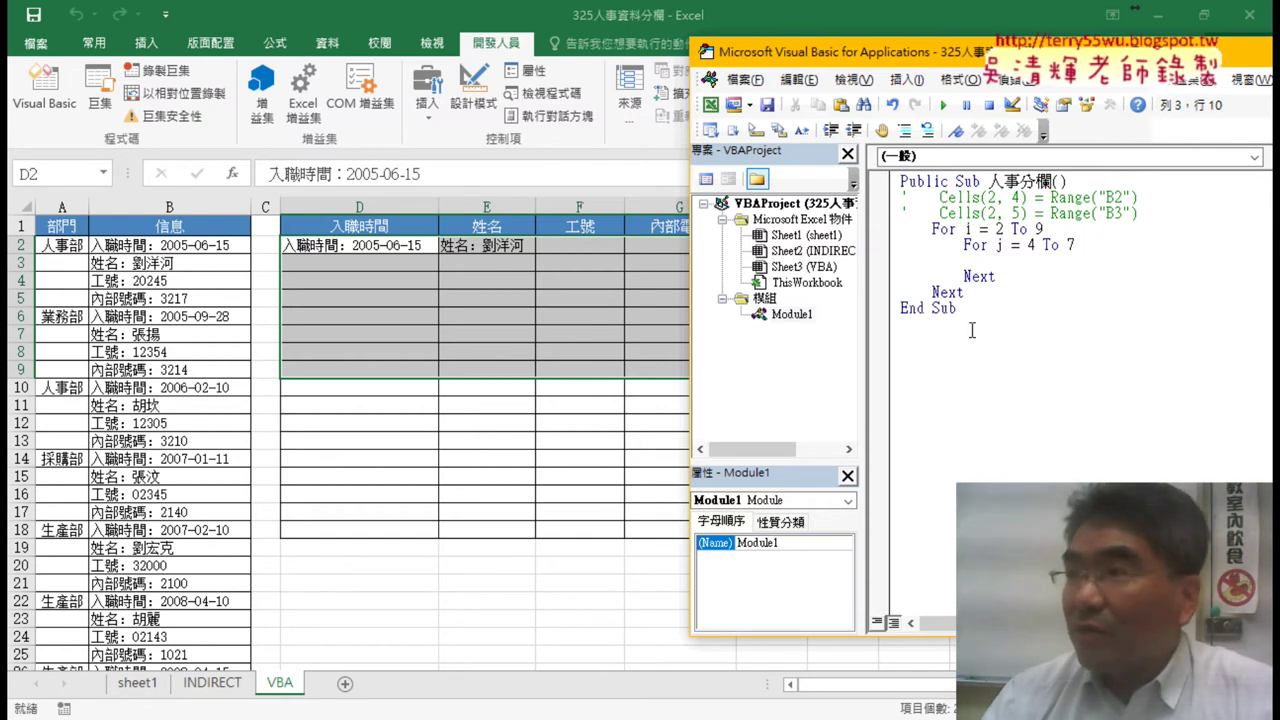
click(996, 260)
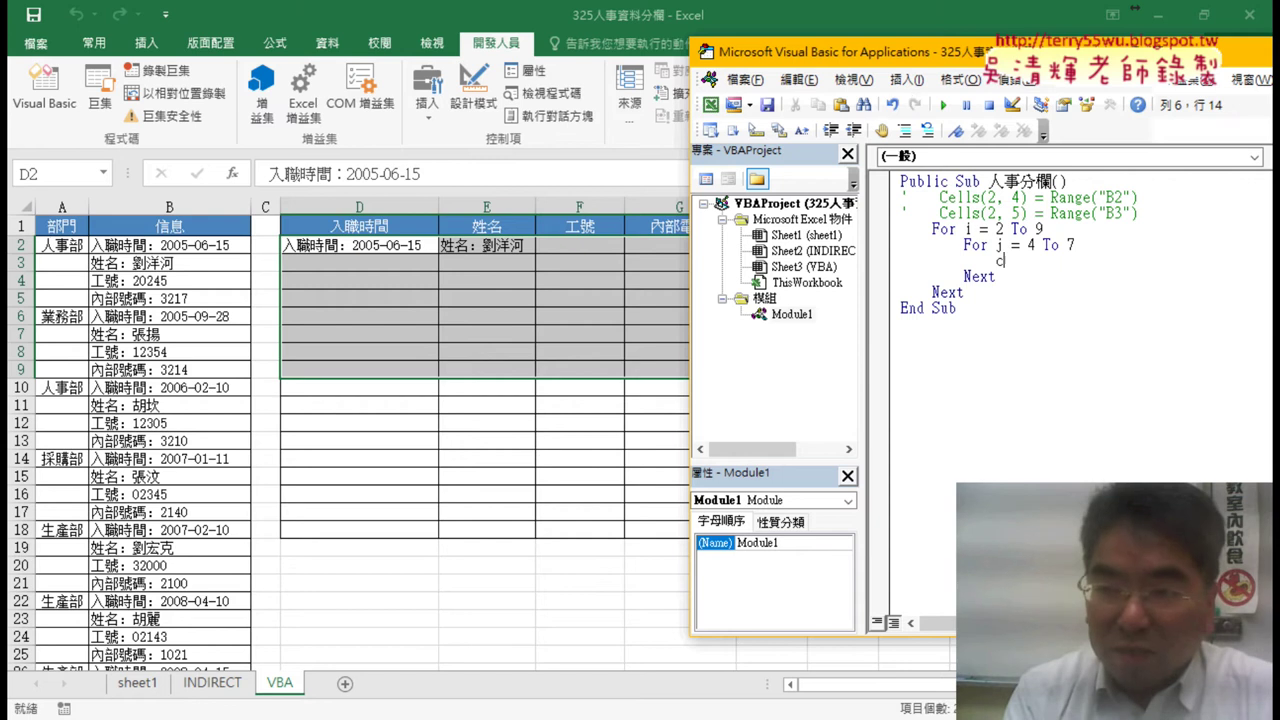
text(cell)
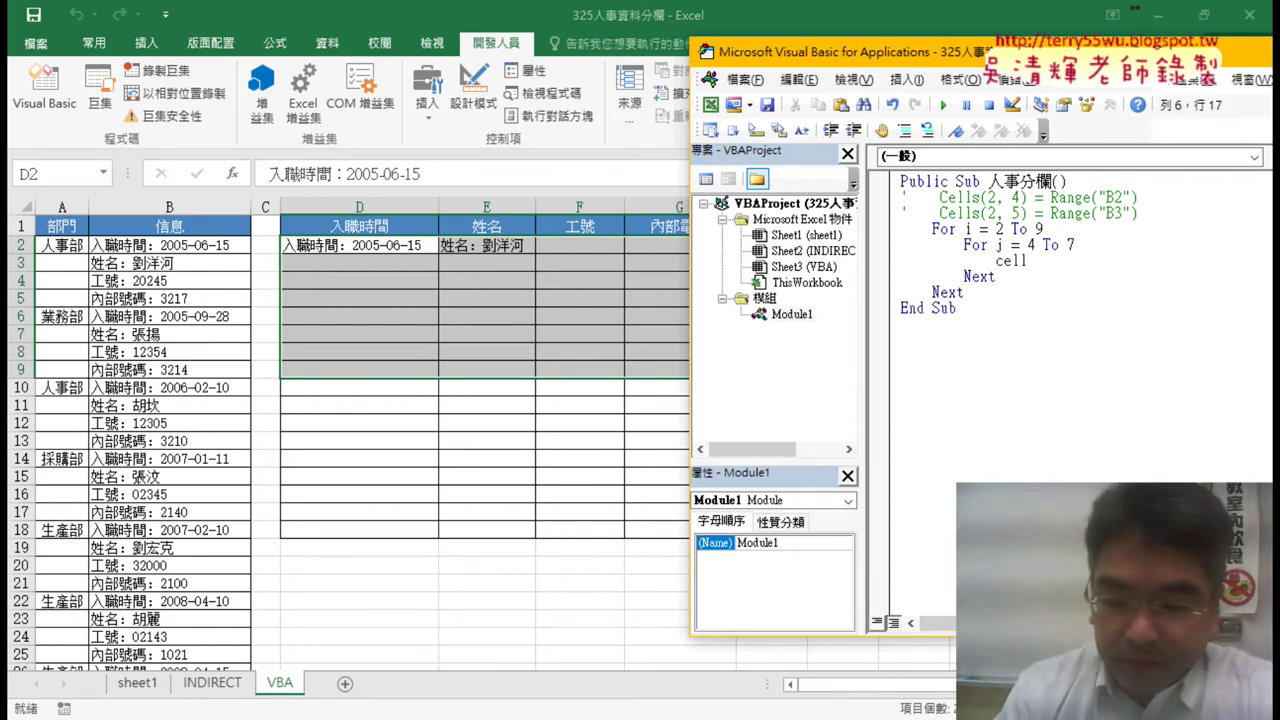
text(s(i)
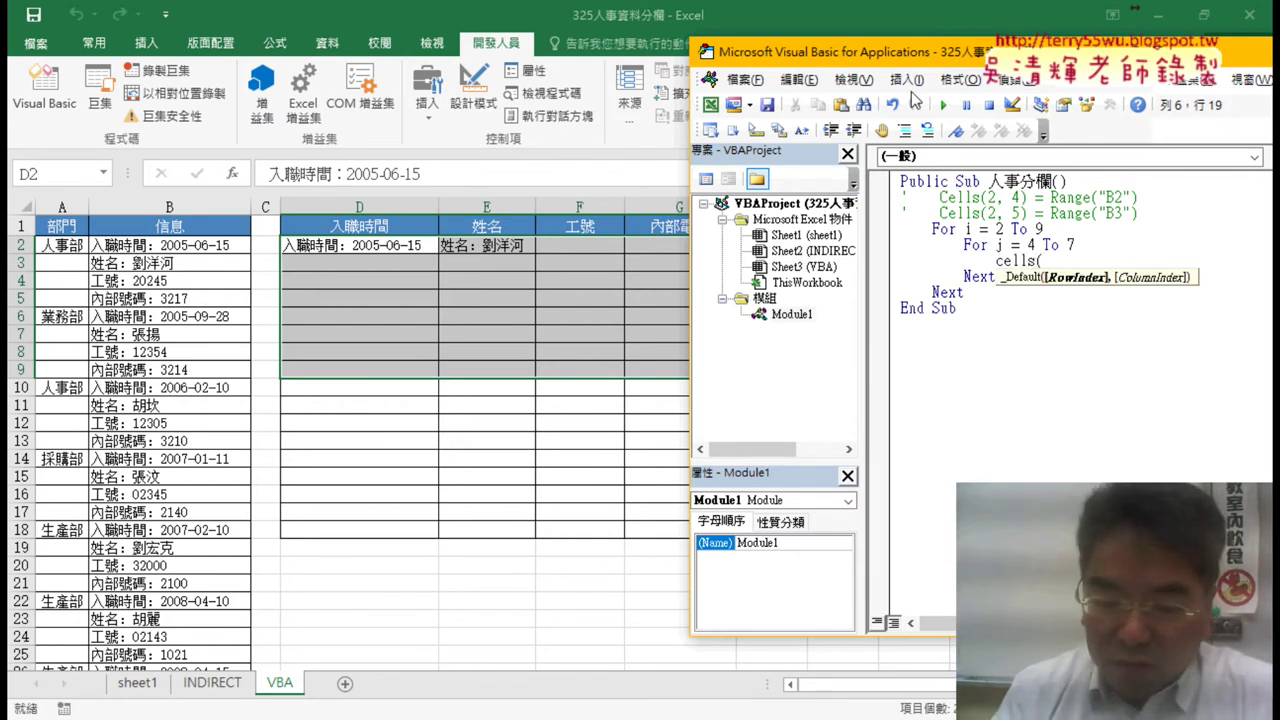
text(,j)
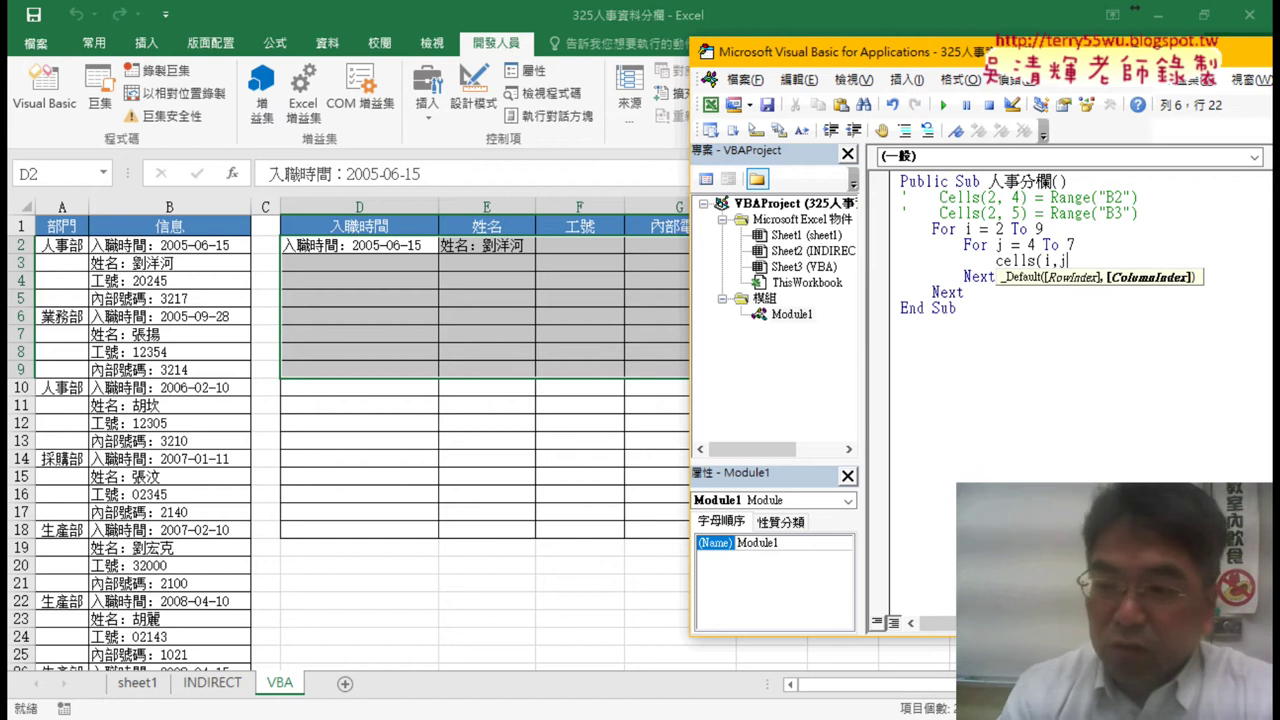
text()=)
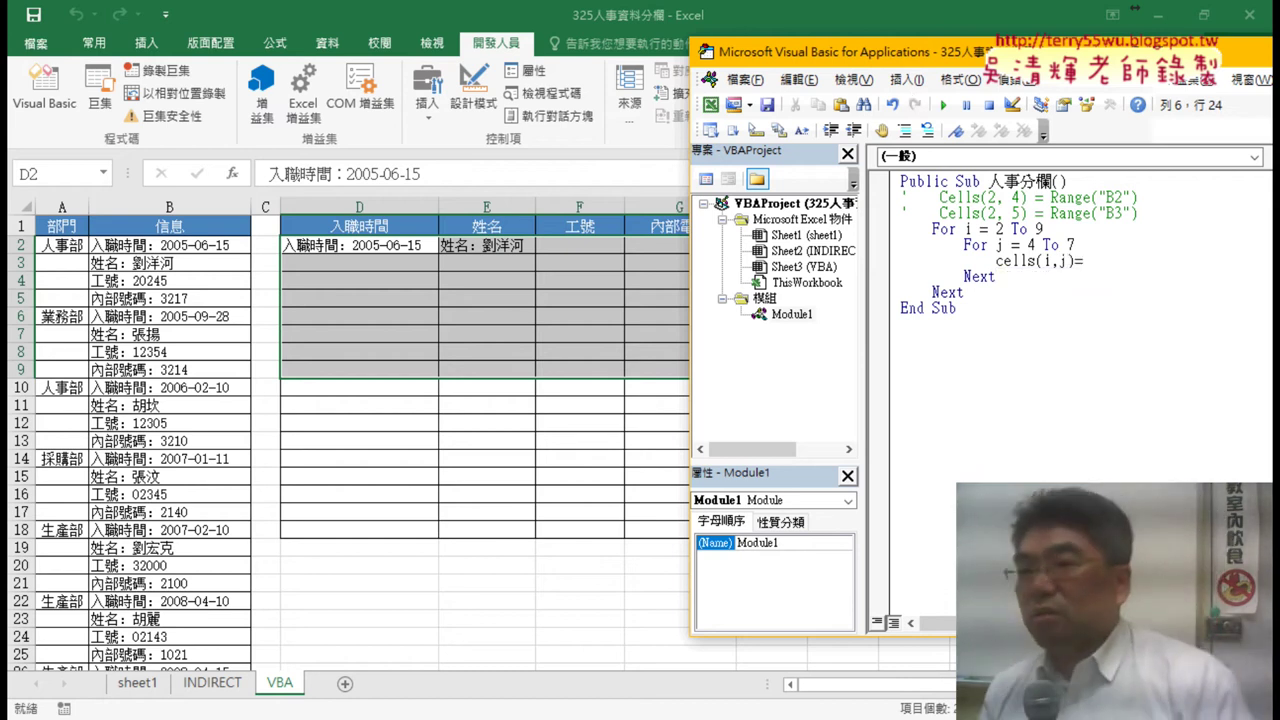
text(ra)
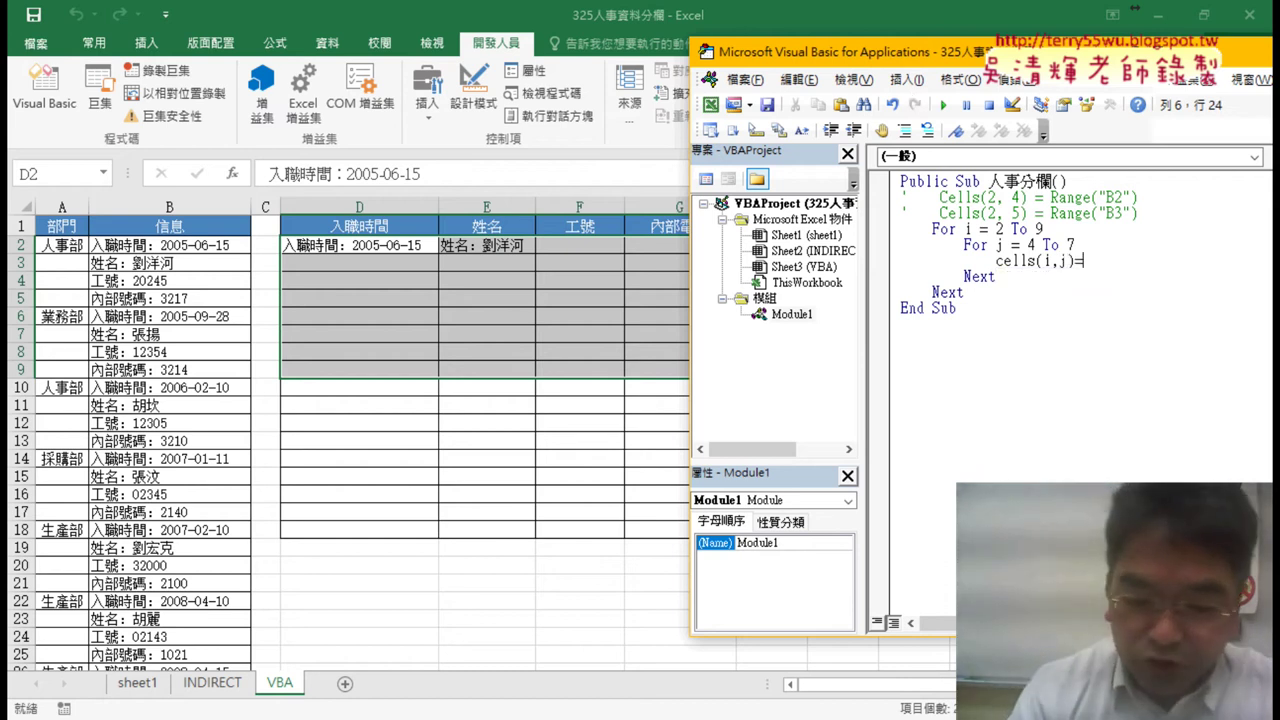
text(nge)
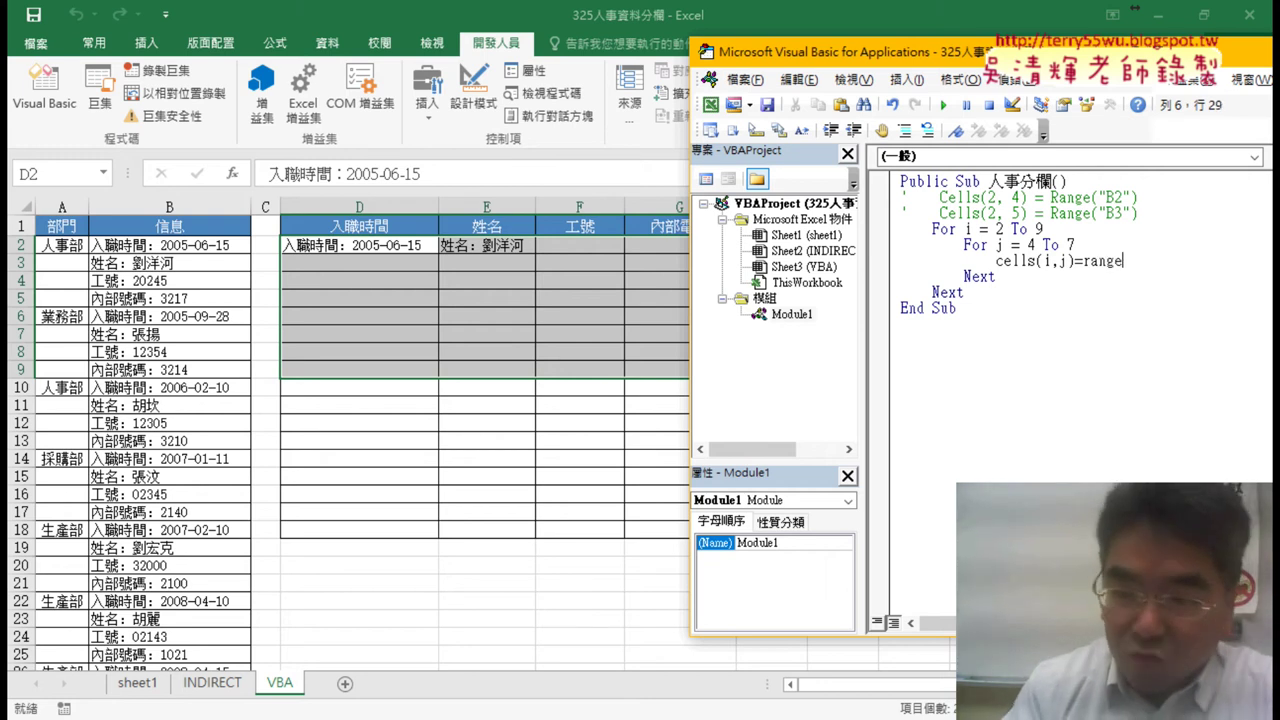
text(("B")
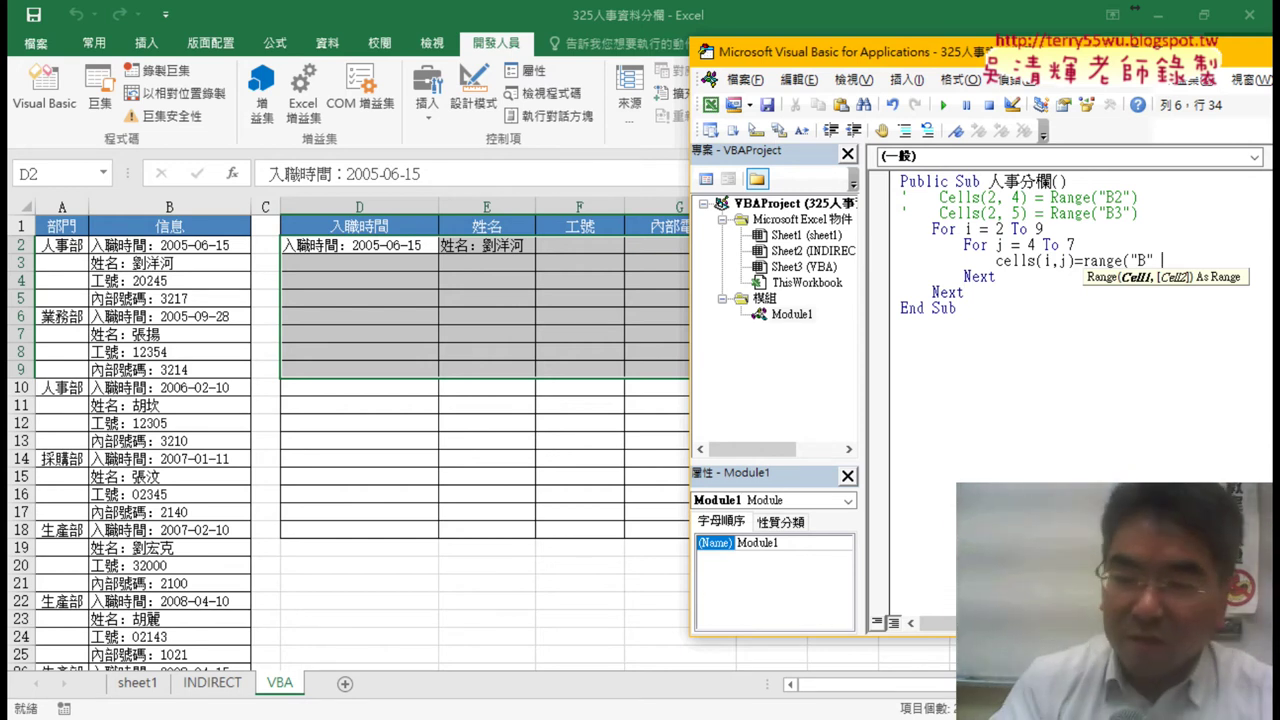
text(& k)
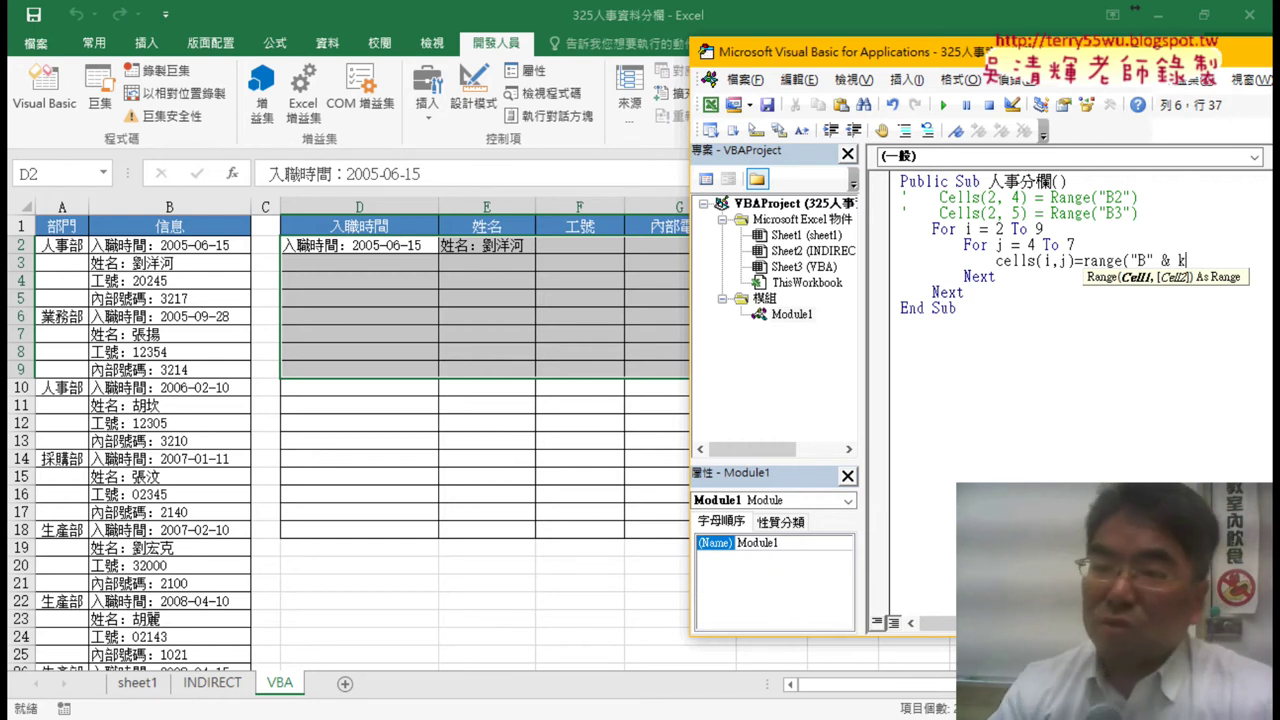
text())
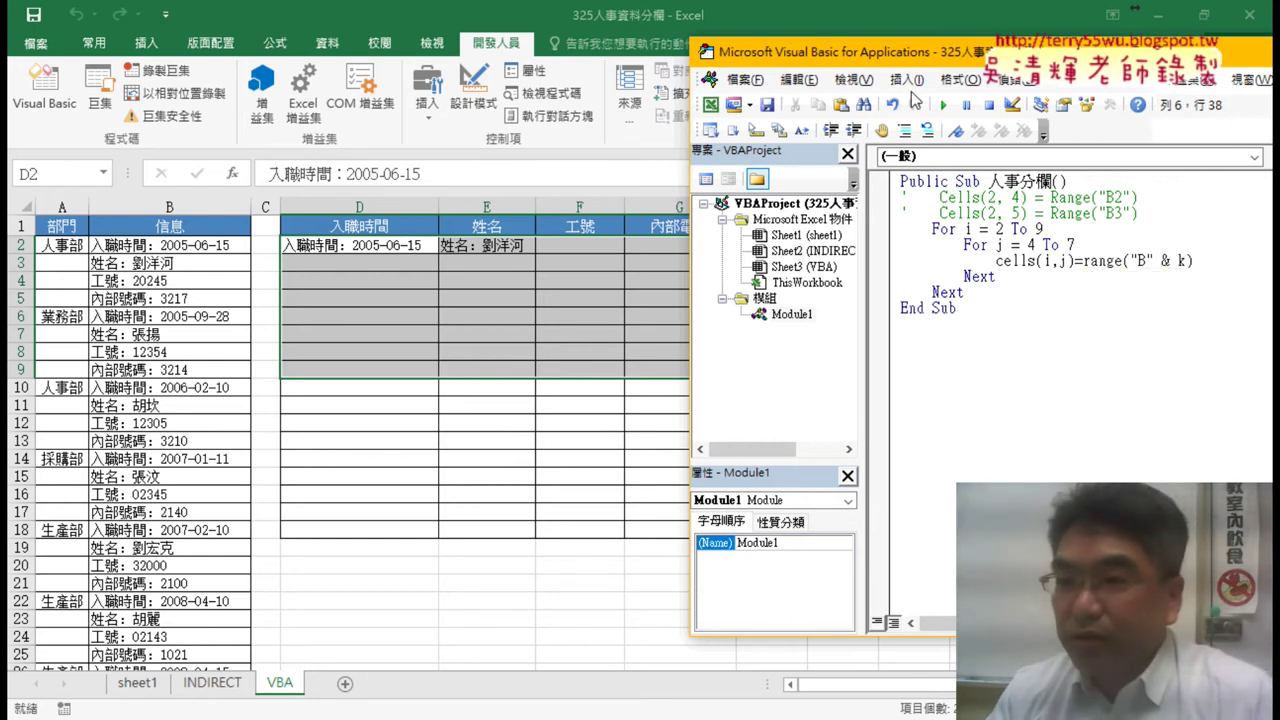
key(Up)
key(Up)
key(Up)
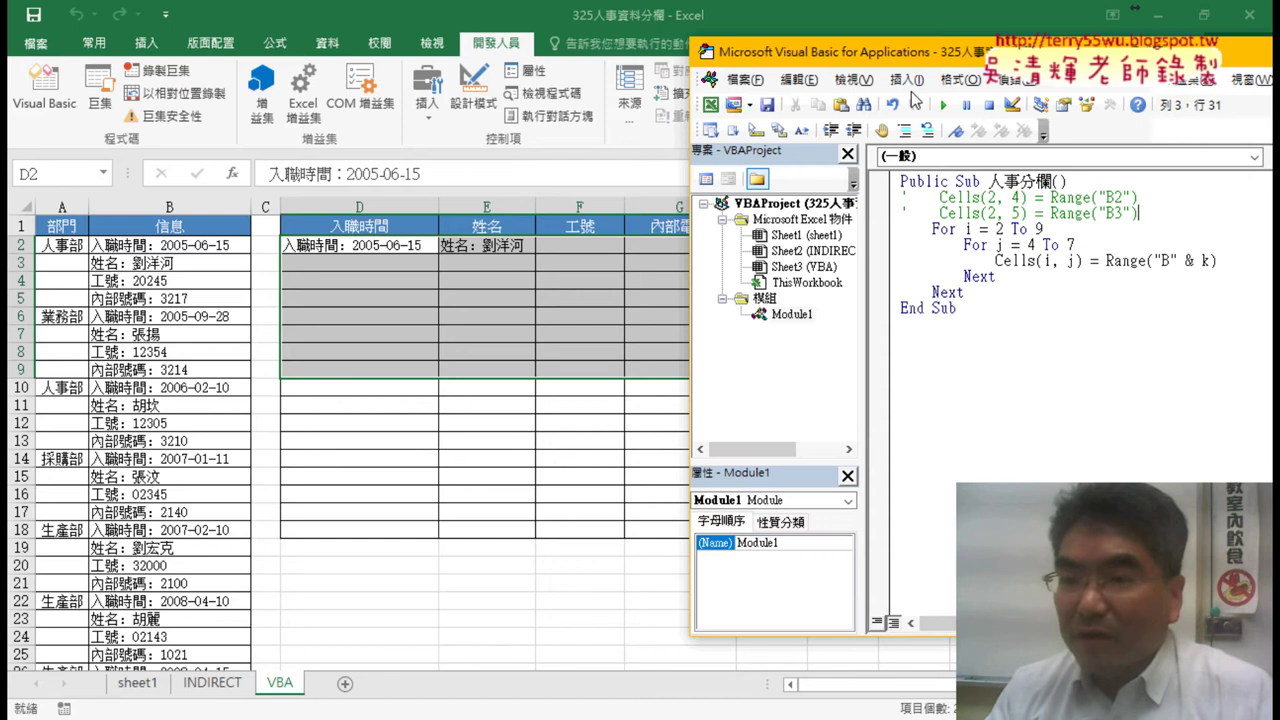
Add k = 2 above the For loops and run the macro.
key(Return)
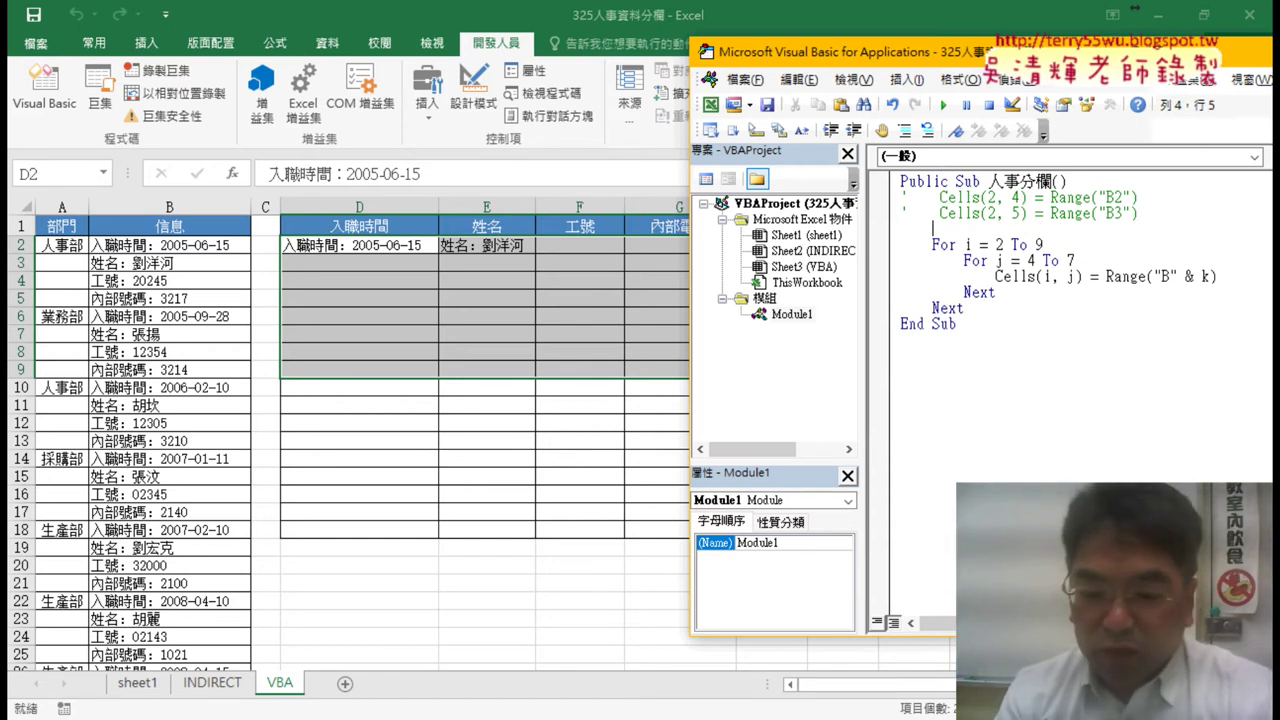
text(k=)
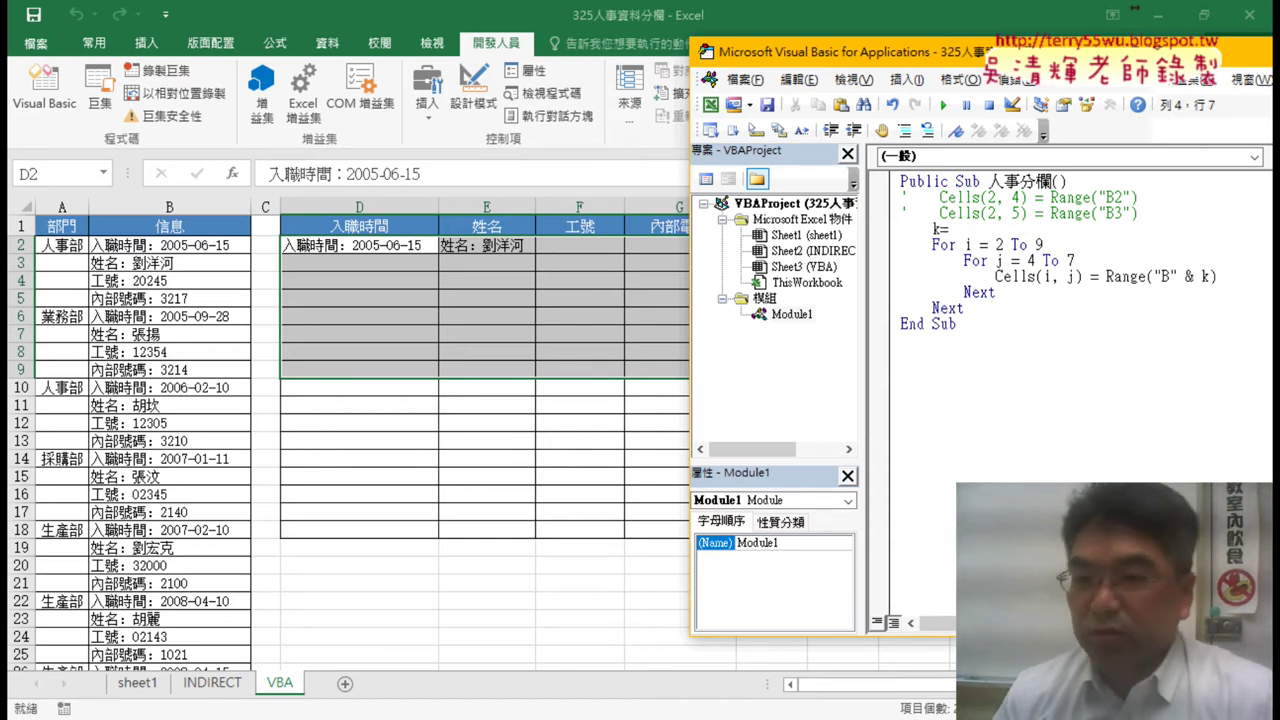
text(2)
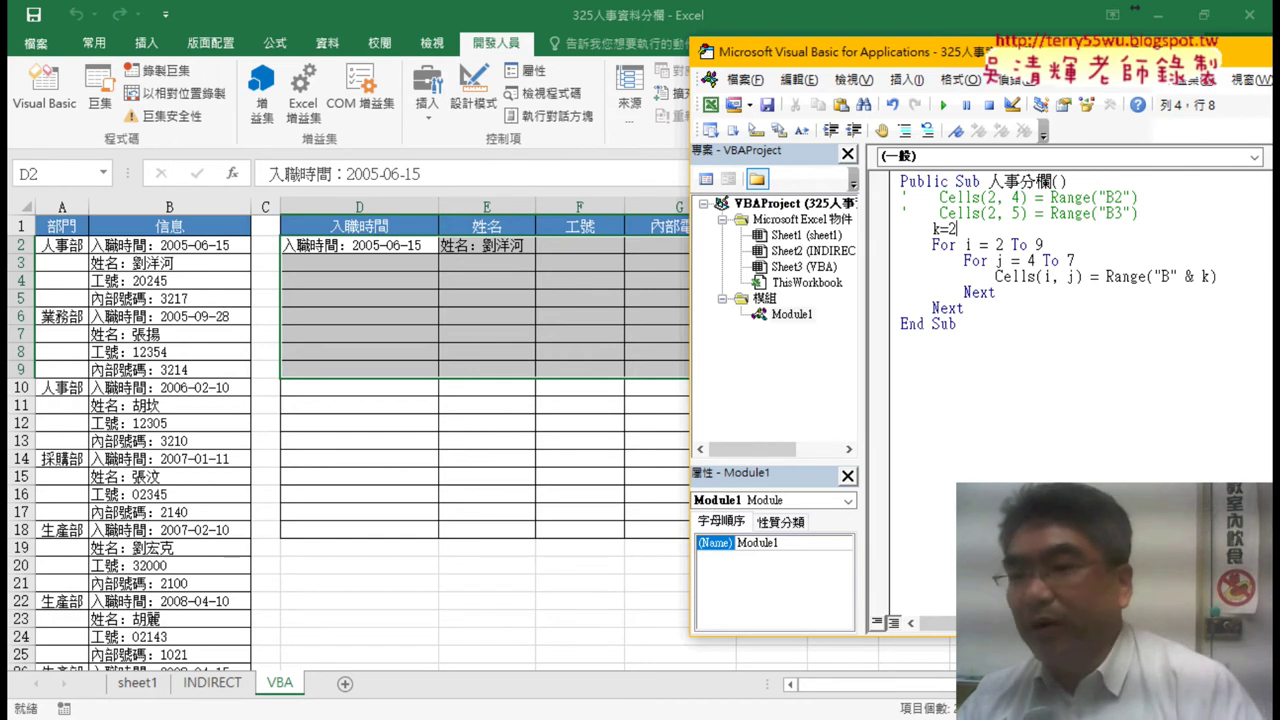
drag(1210, 277, 1155, 277)
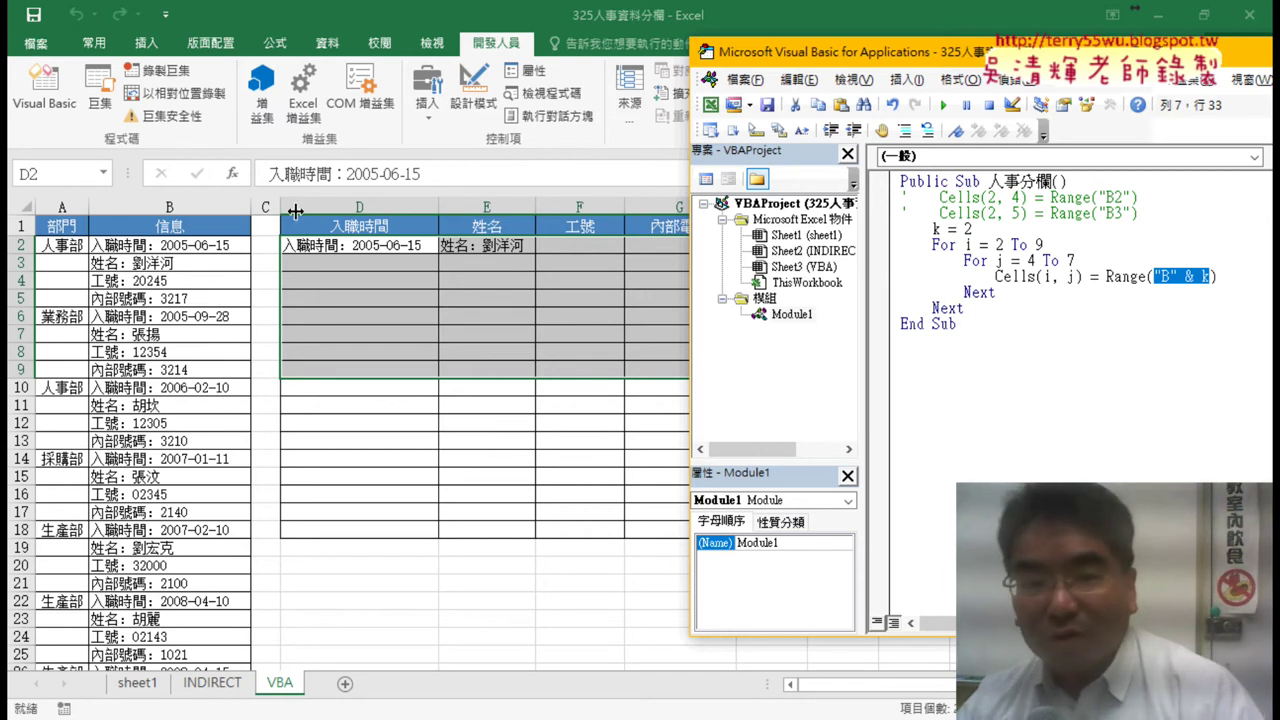
click(1110, 277)
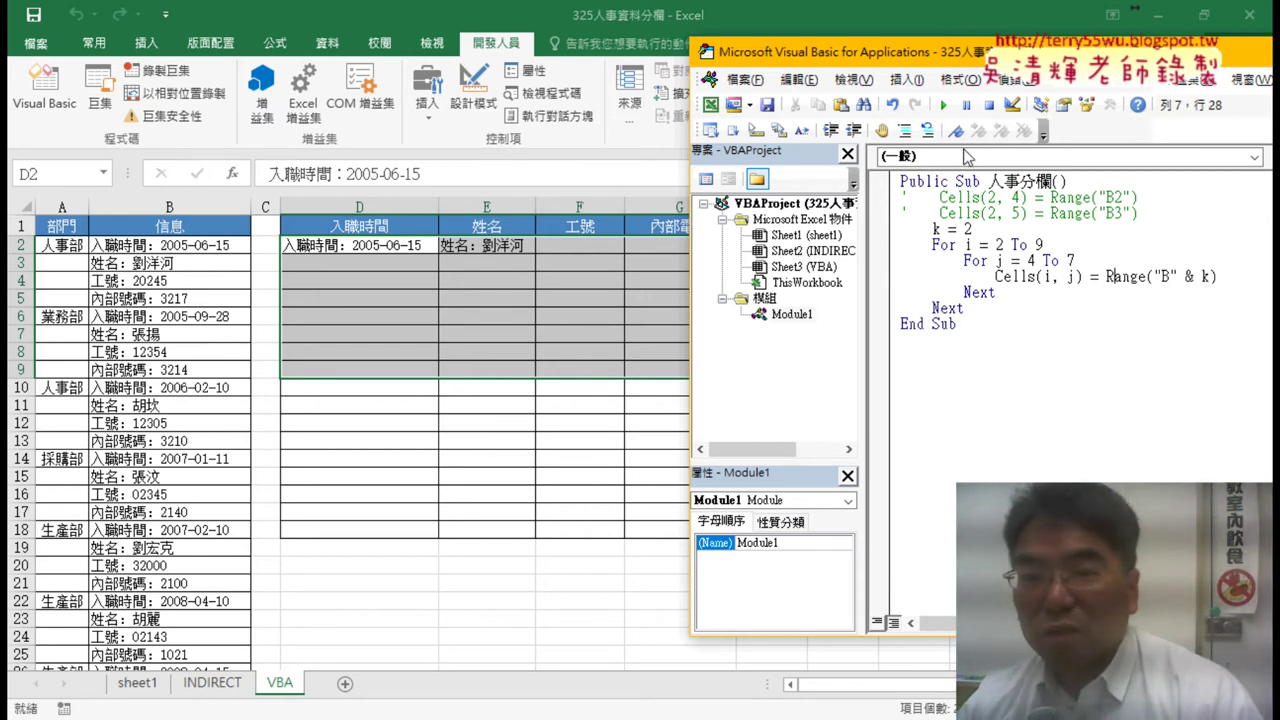
Add k = k + 1 after the Cells line in the inner loop.
click(943, 104)
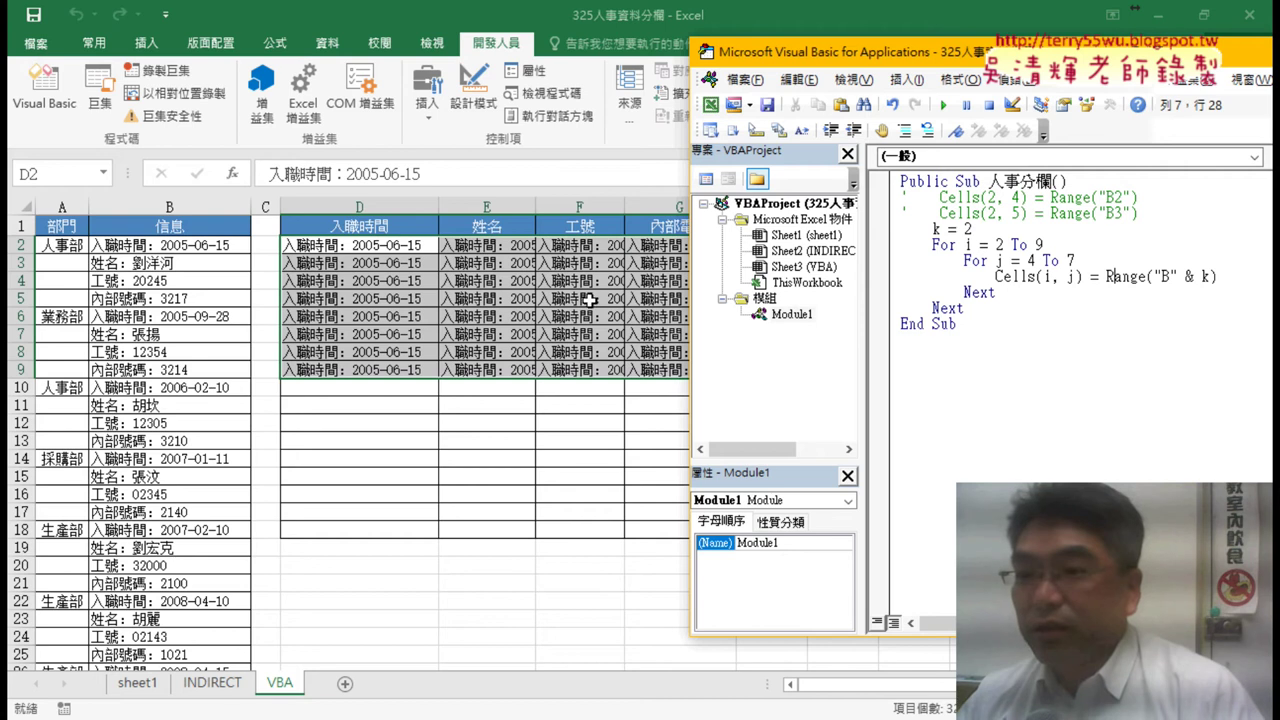
key(End)
key(Return)
key(BackSpace)
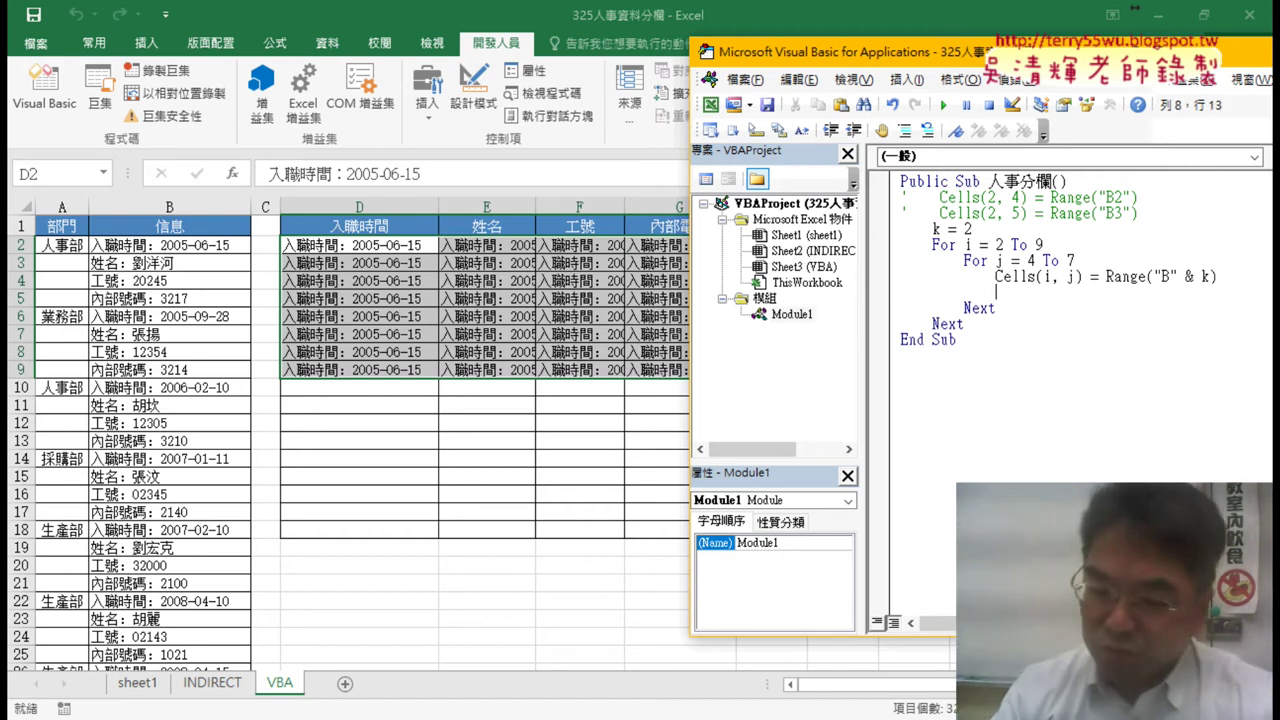
text(k)
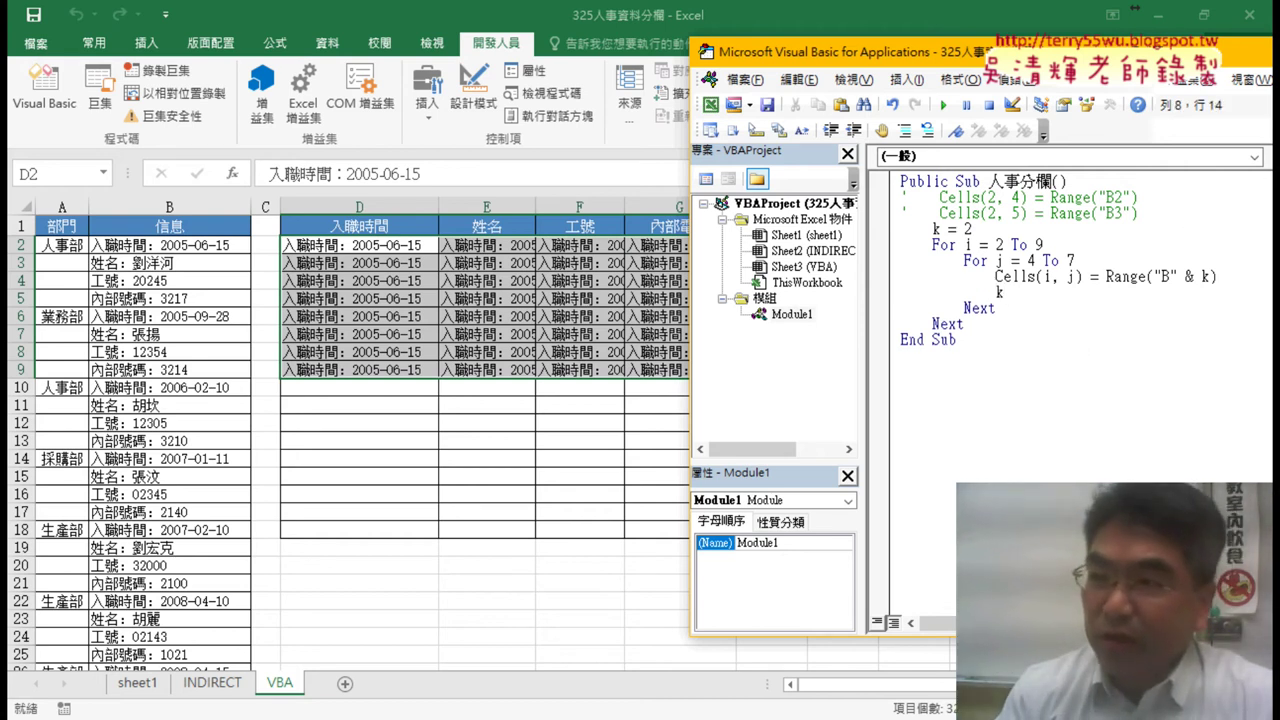
text(=)
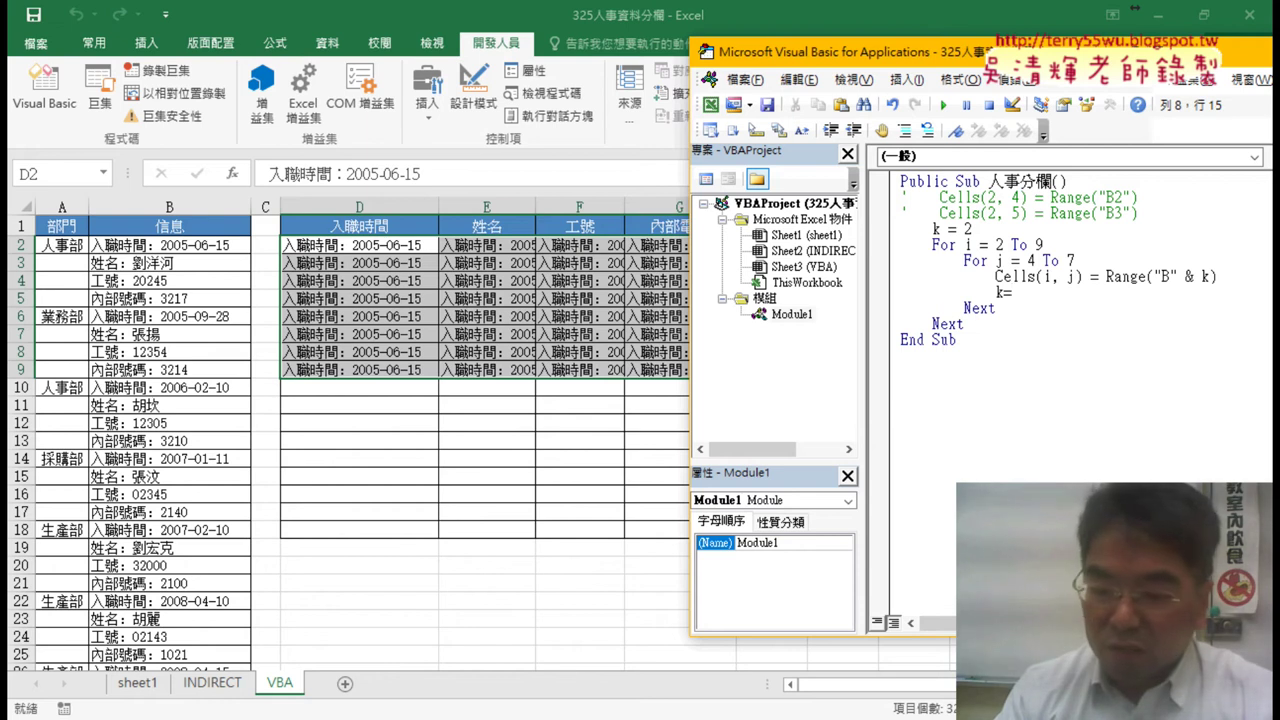
text(k+)
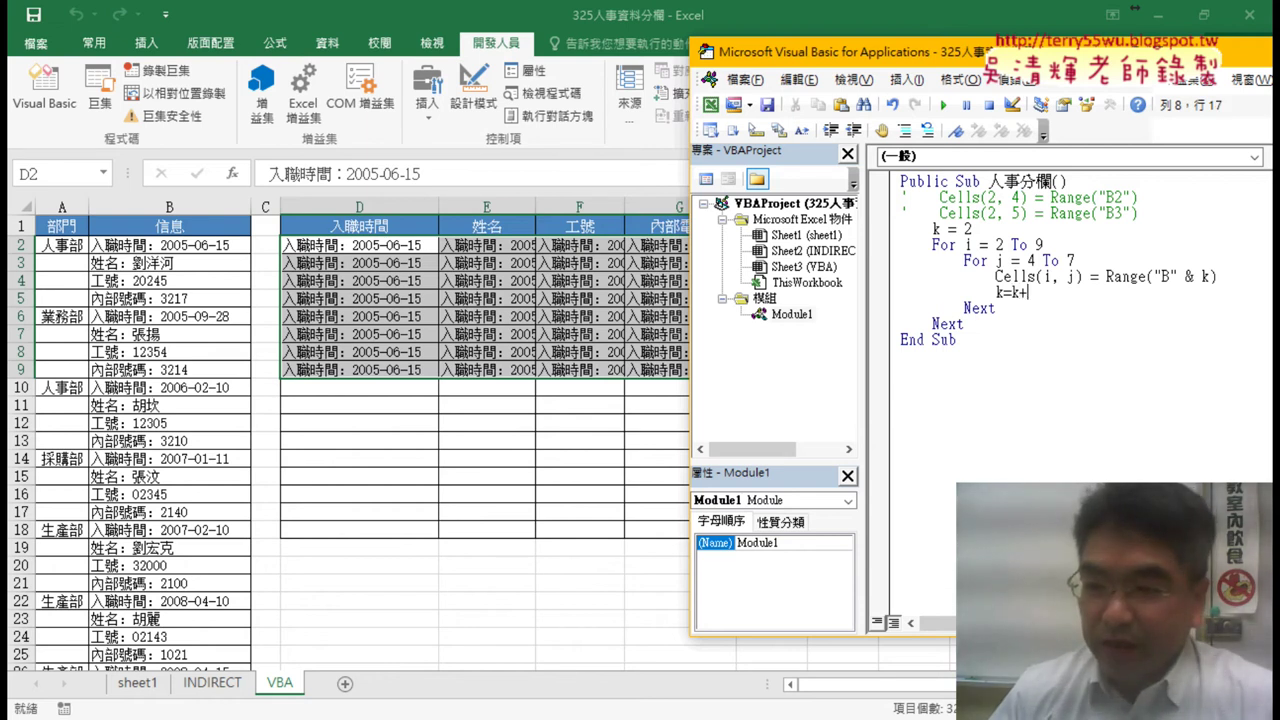
text(1)
click(1125, 348)
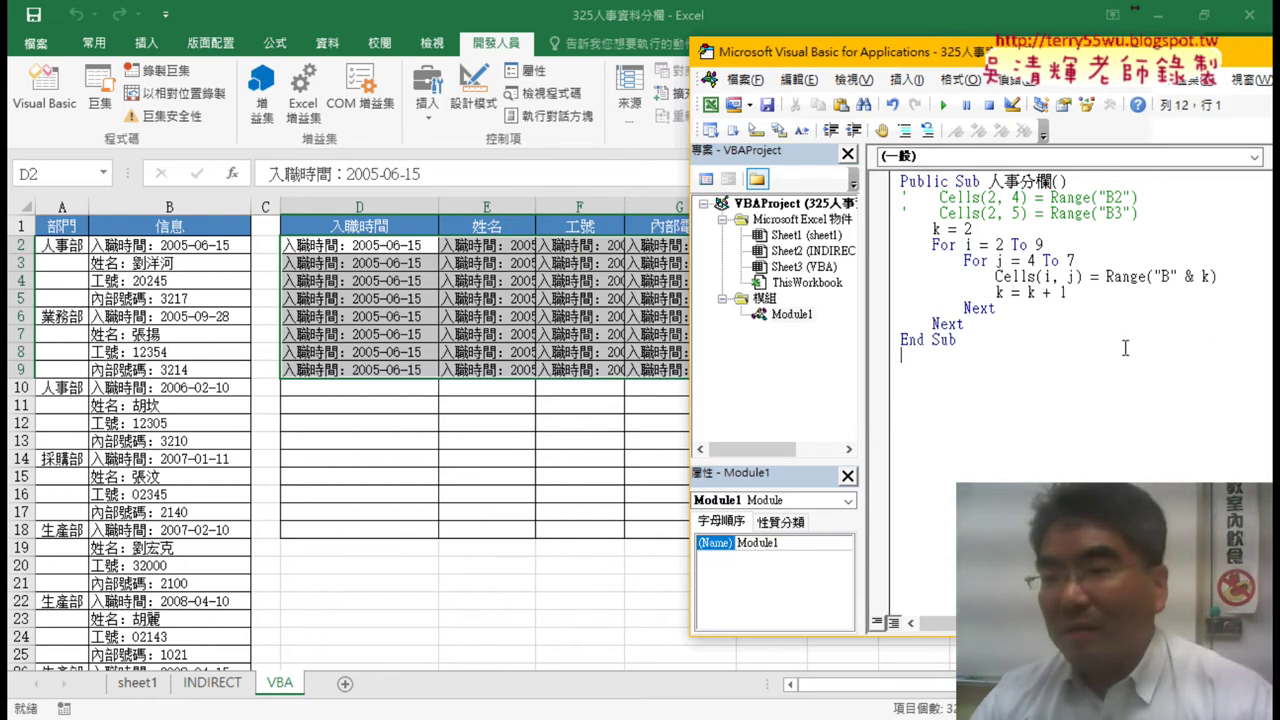
Highlight the k counter update and run the 人事分欄 macro.
click(1104, 277)
drag(1084, 295, 1028, 292)
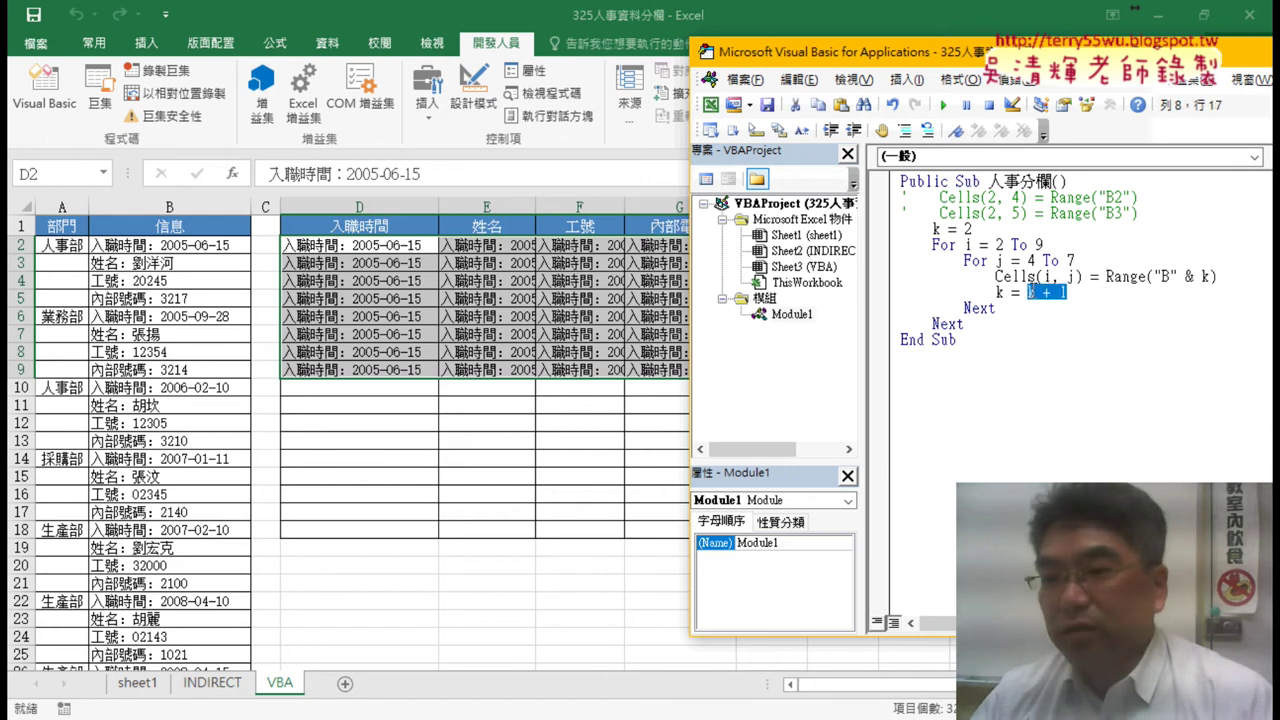
double_click(999, 292)
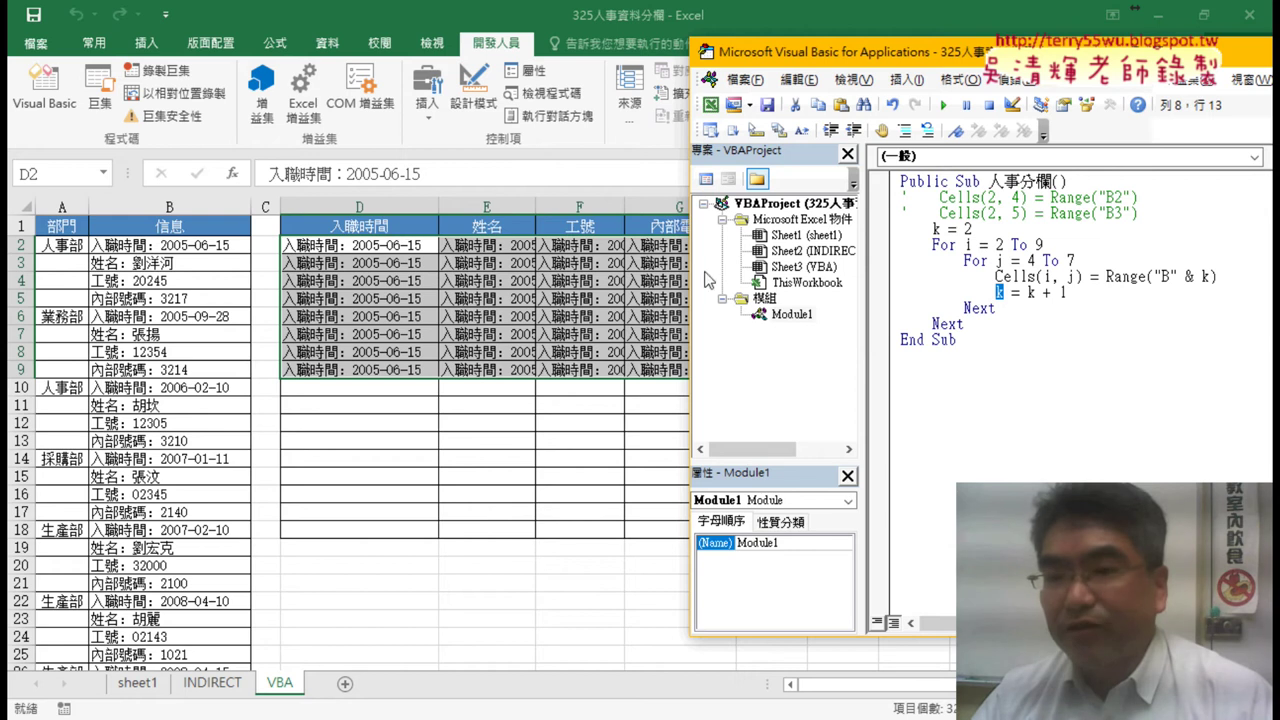
click(1036, 292)
click(943, 104)
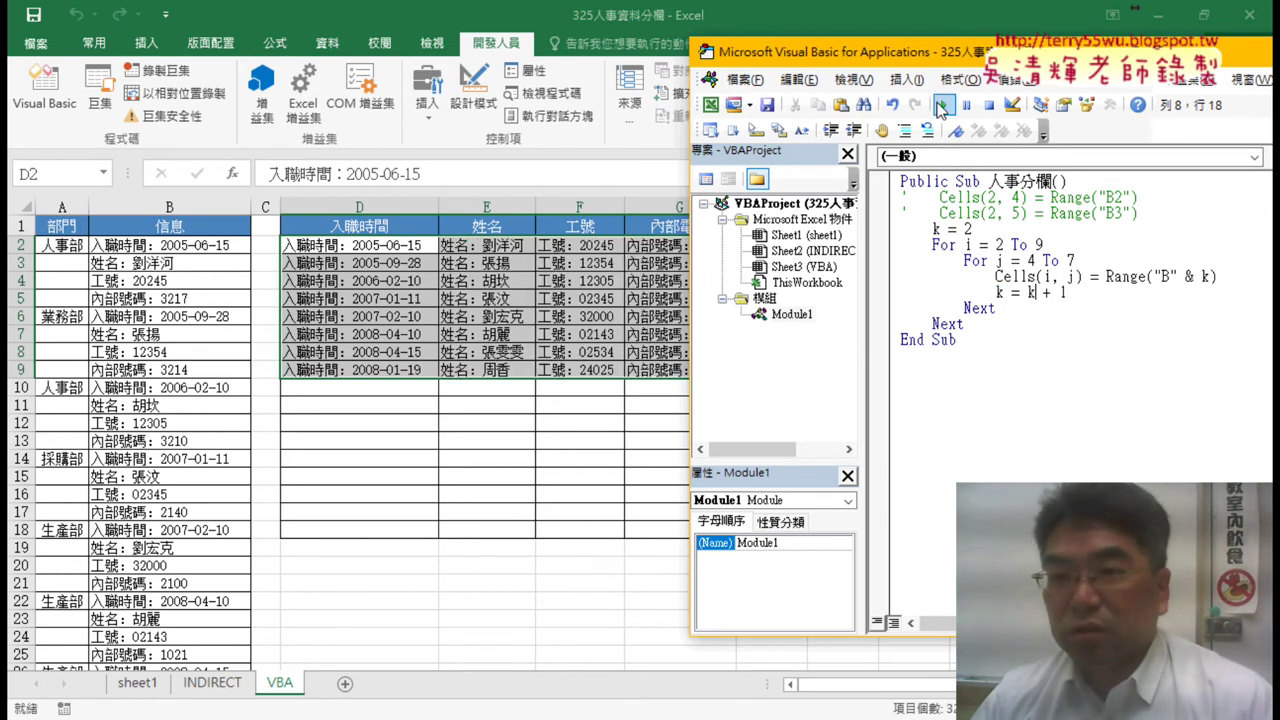
mouse_move(900, 52)
mouse_down()
mouse_move(1007, 61)
mouse_move(949, 70)
mouse_up()
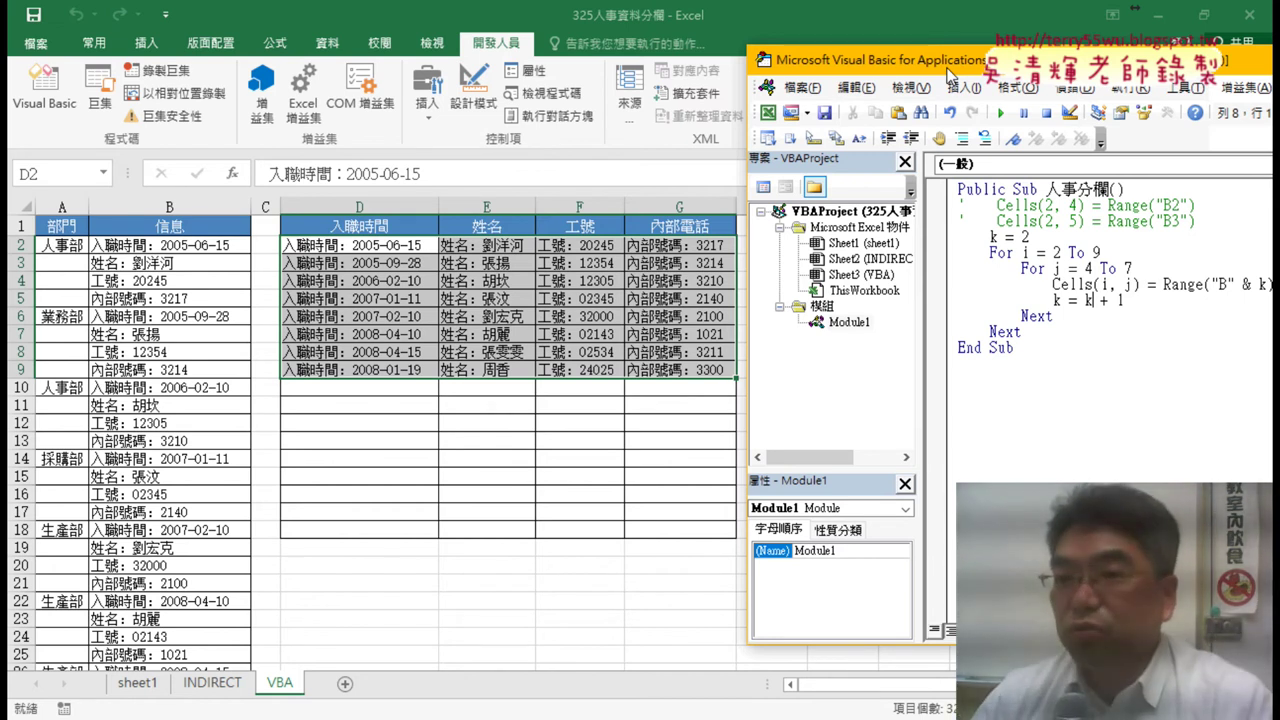
drag(948, 68, 909, 47)
drag(756, 39, 726, 45)
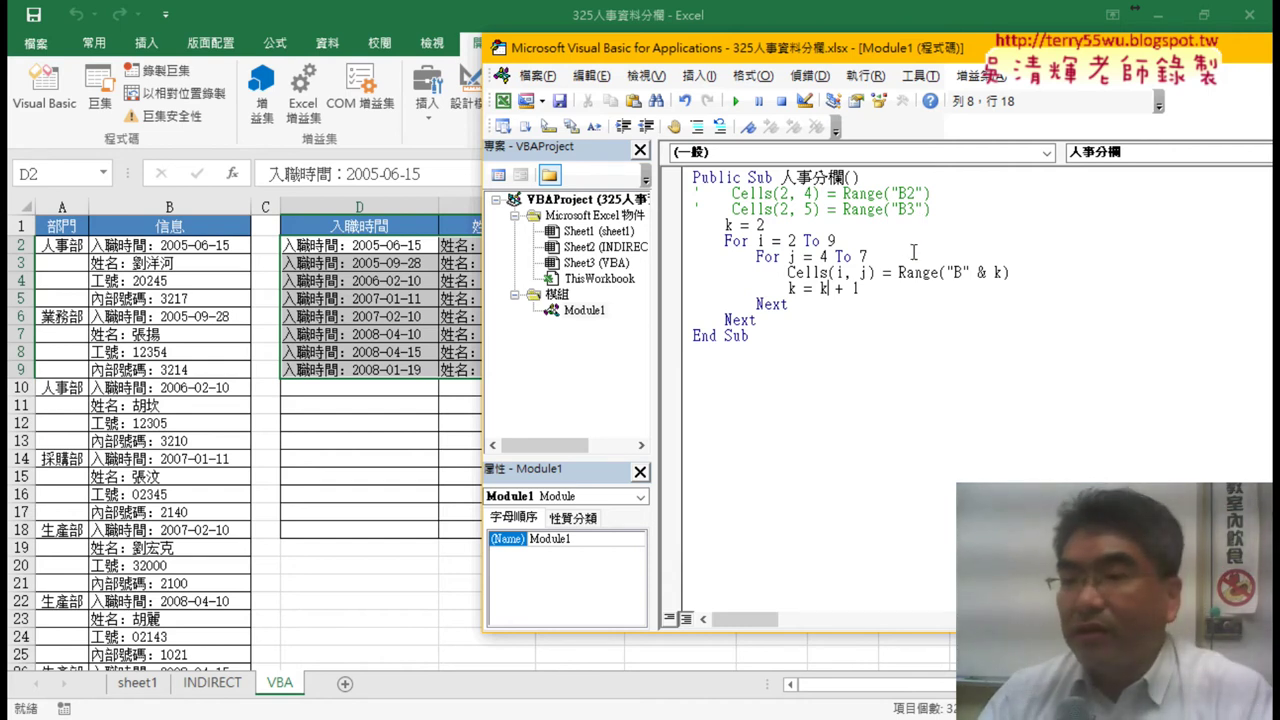
Wrap Range("B" & k) in a Mid call on the Cells assignment line.
drag(900, 276, 1011, 276)
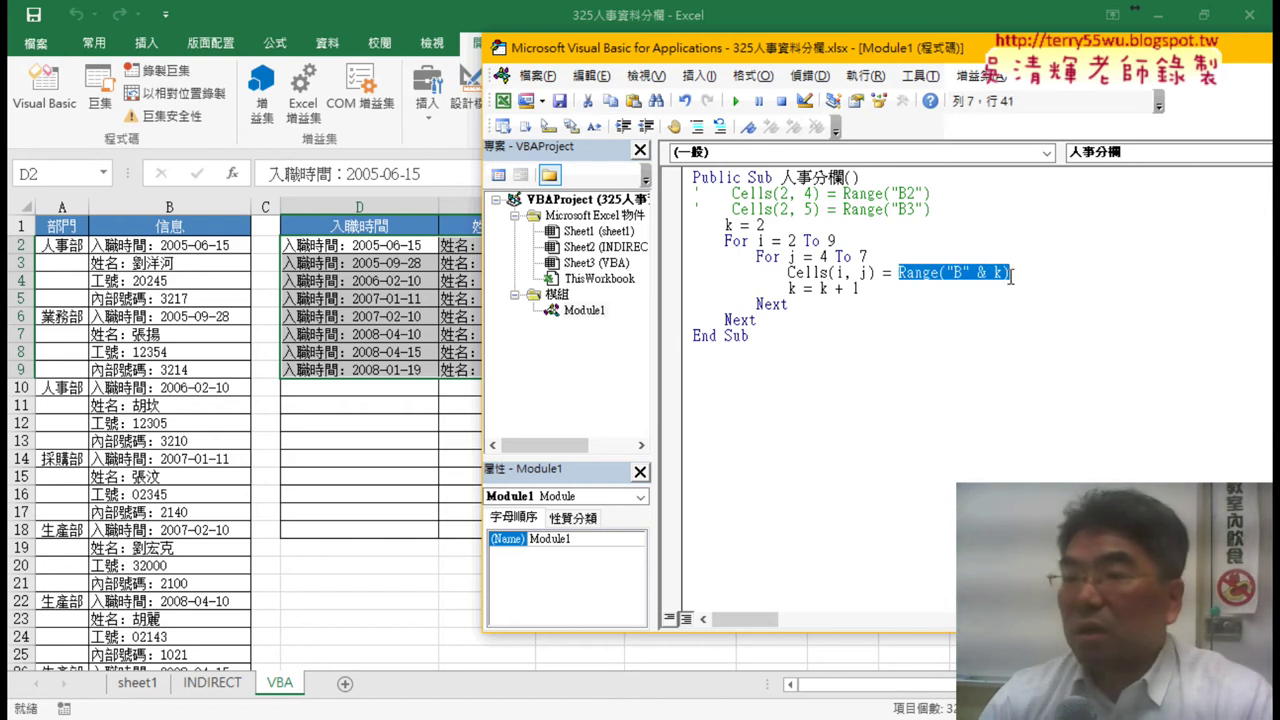
click(900, 278)
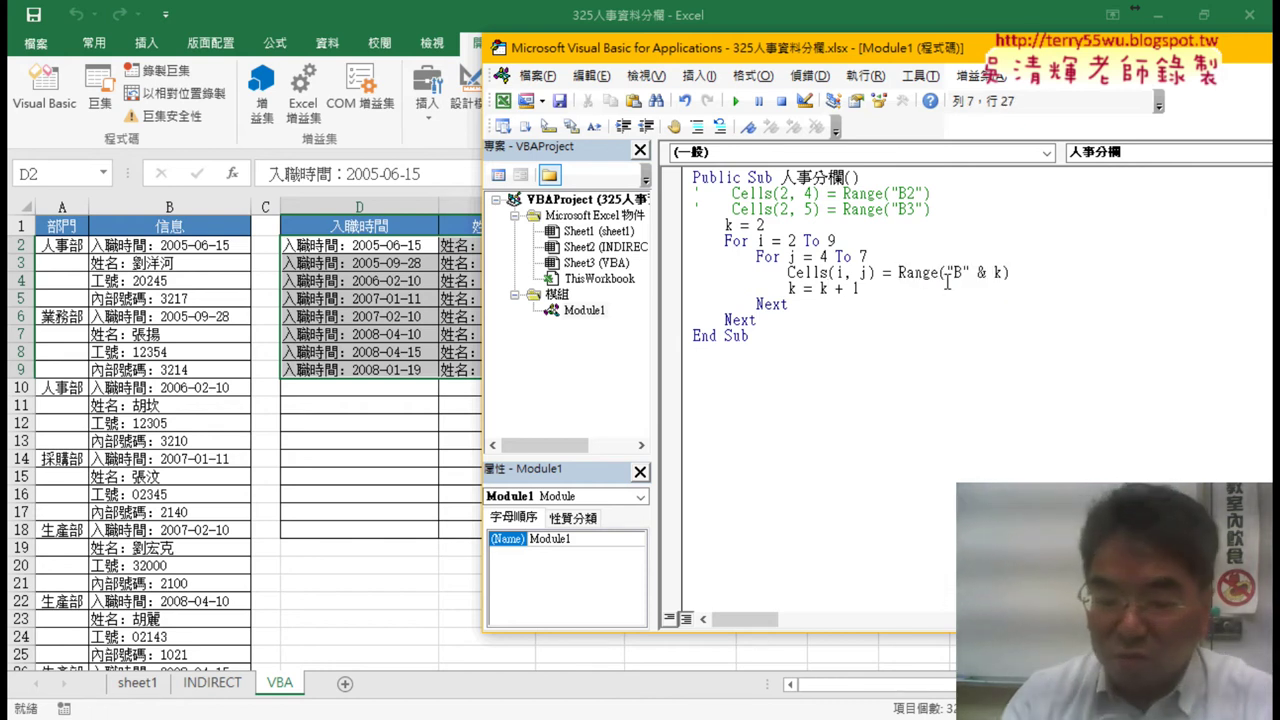
text(mi)
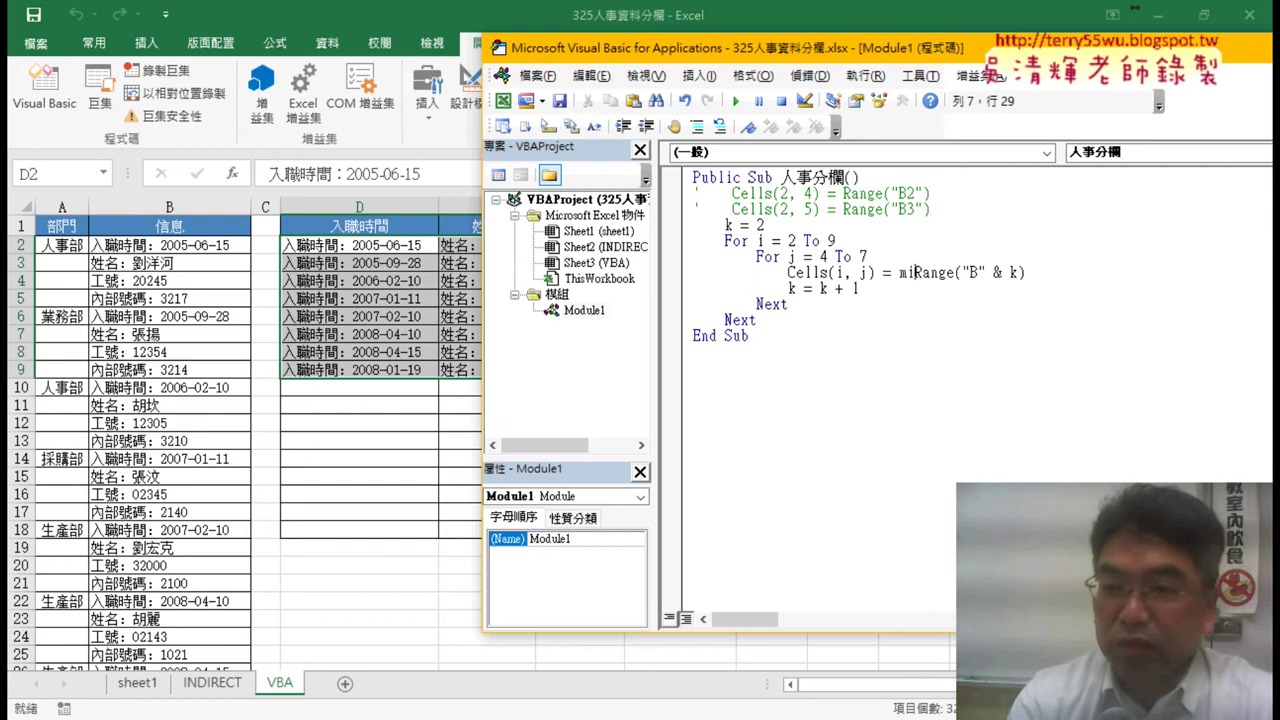
text(d)
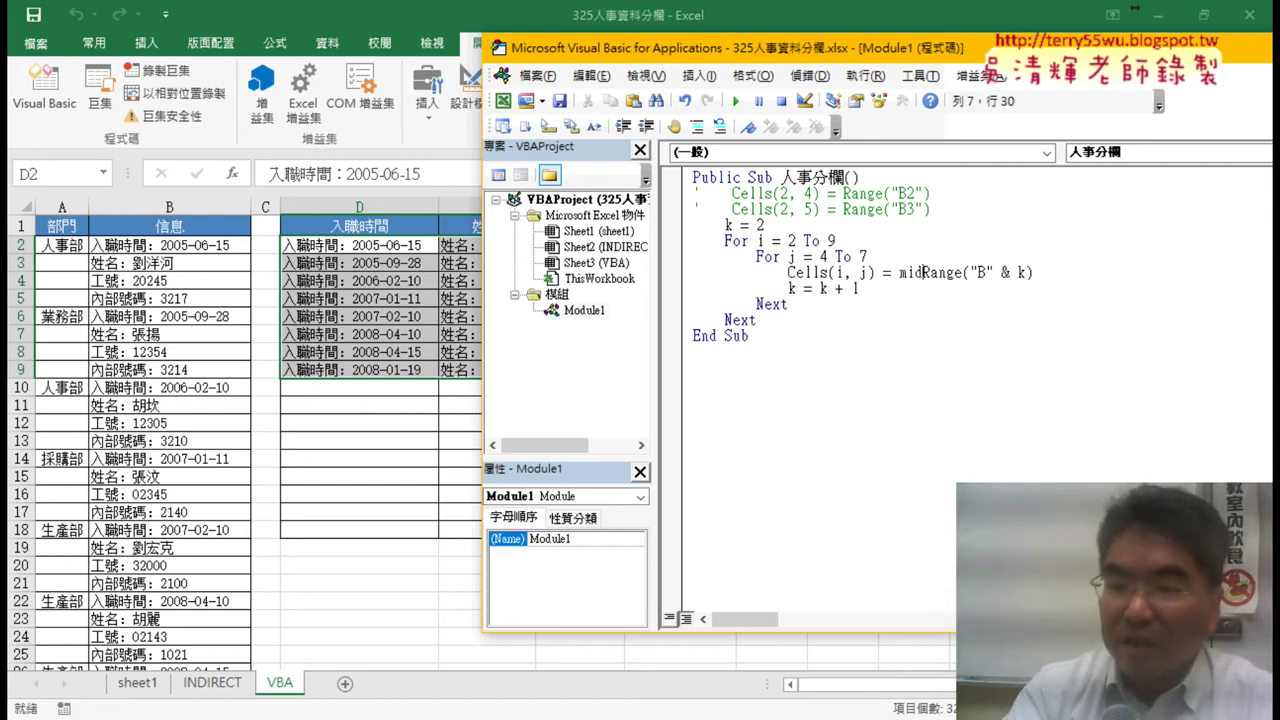
text(()
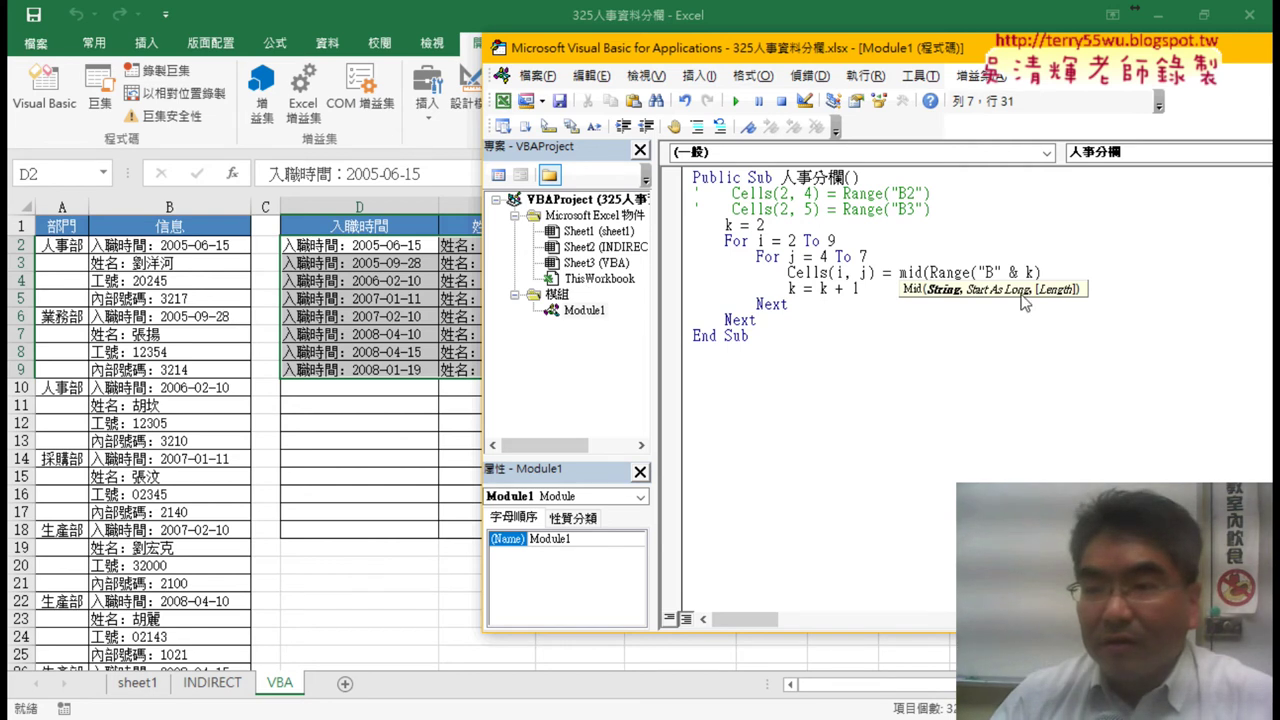
text(,)
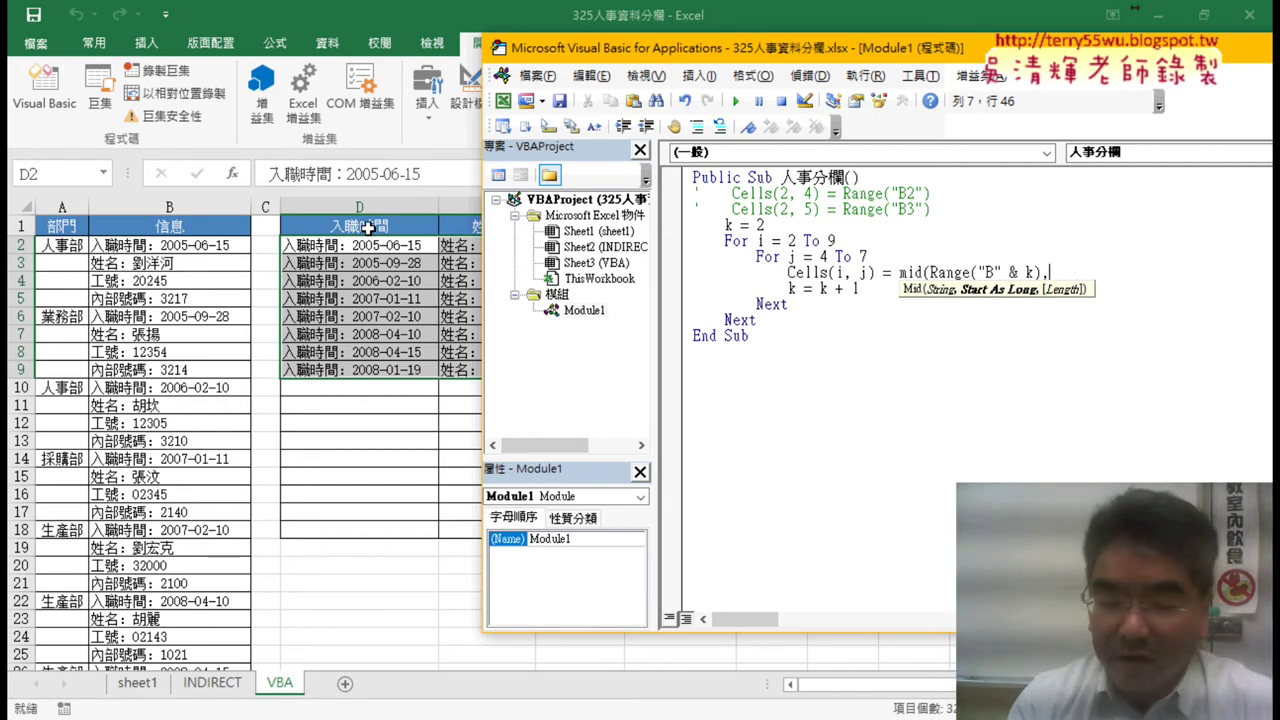
text(1)
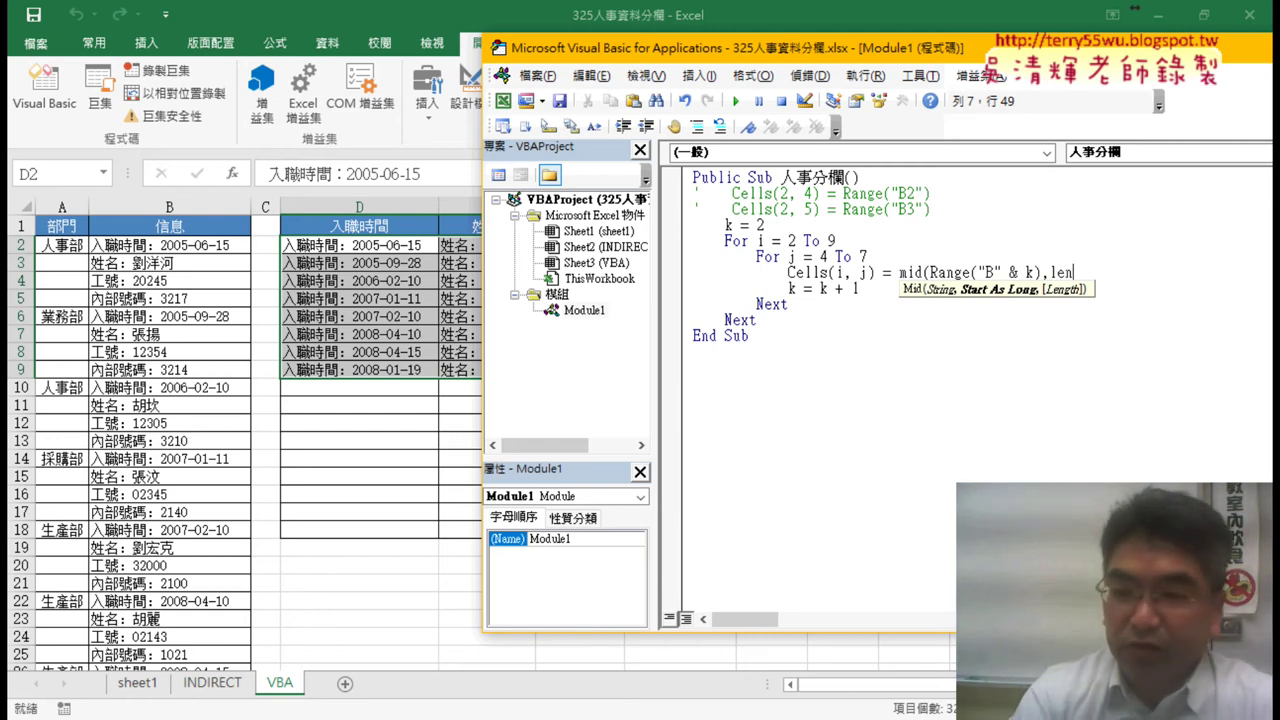
text(()
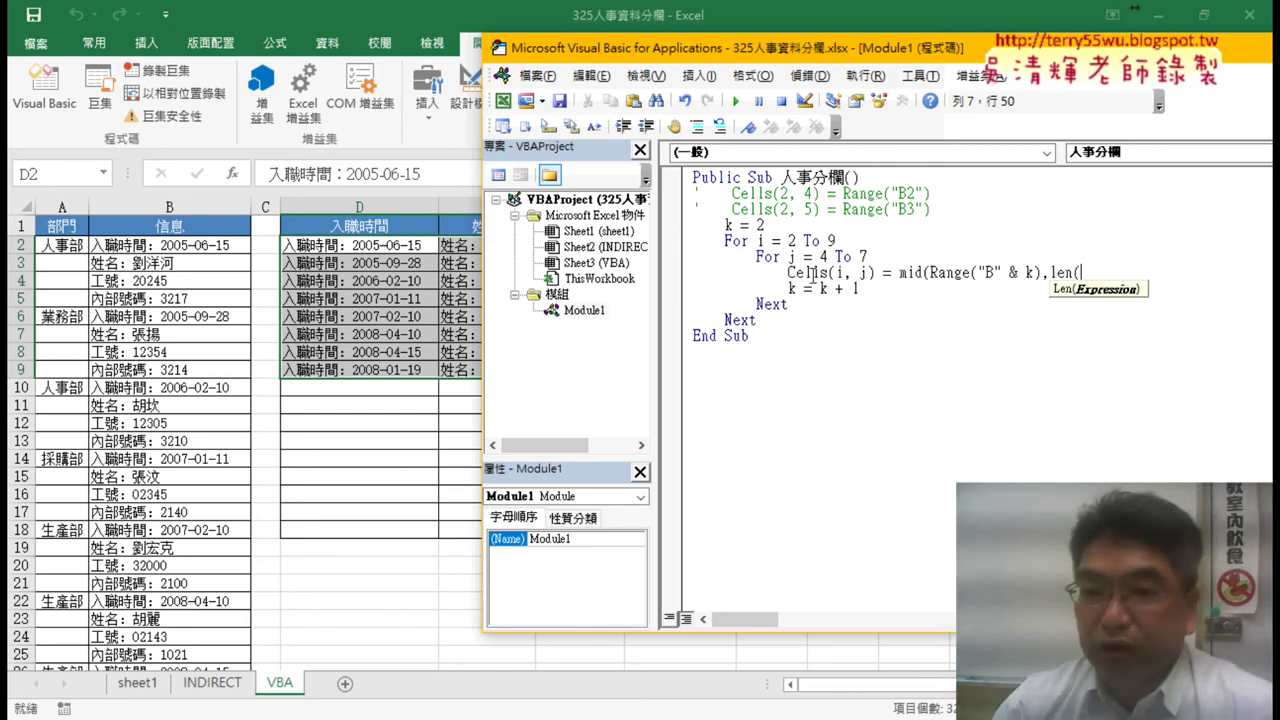
Give Mid a start of Len(Cells(1, j)) + 2 and a length of 99.
drag(790, 272, 1093, 276)
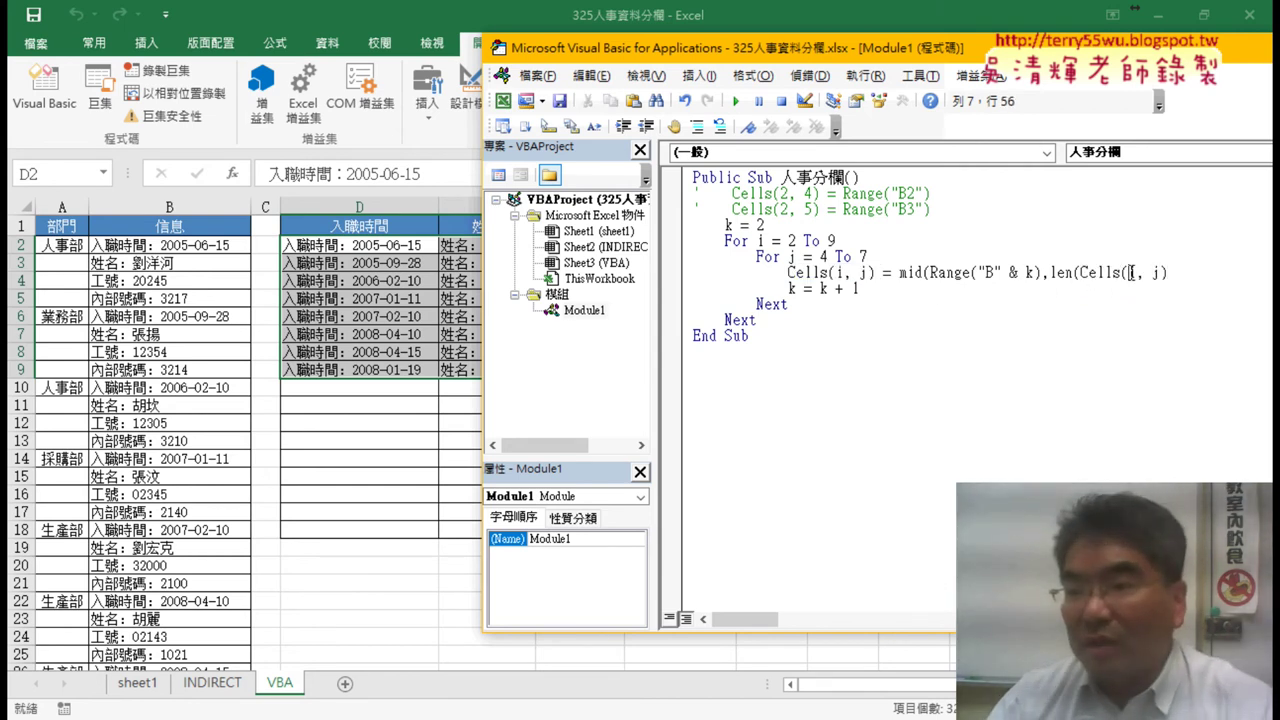
double_click(1132, 272)
text(1)
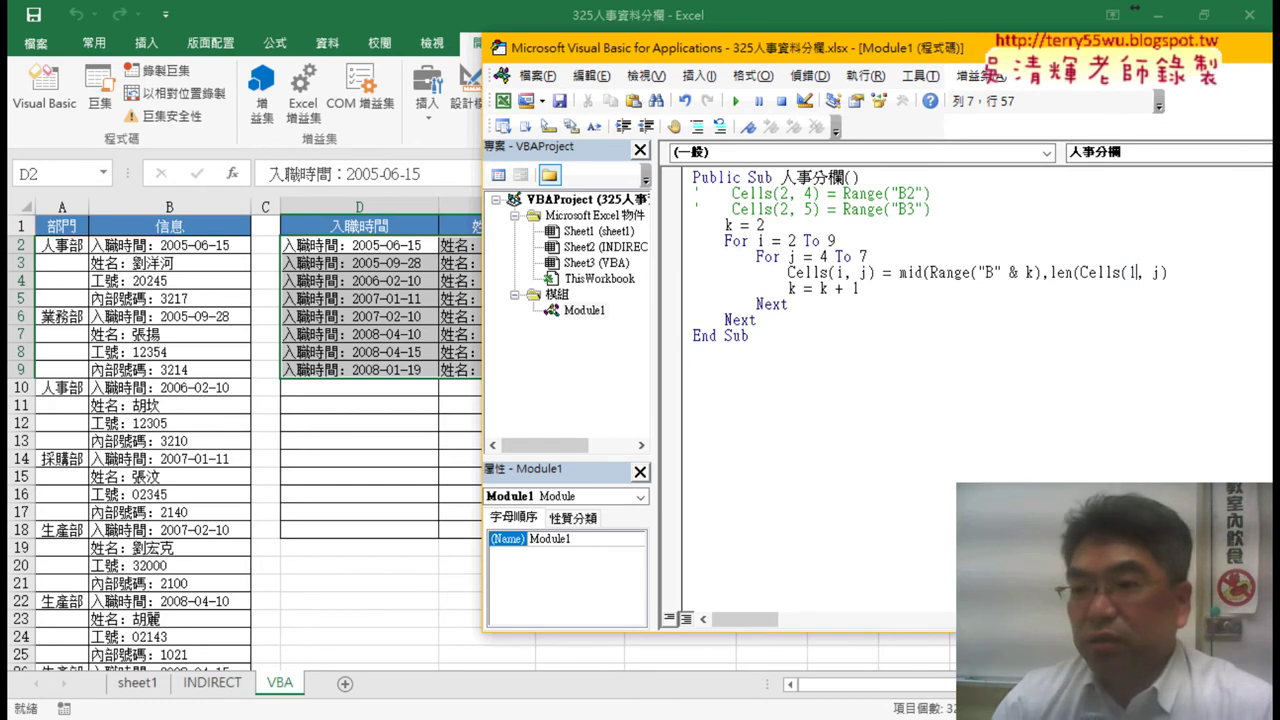
double_click(1133, 272)
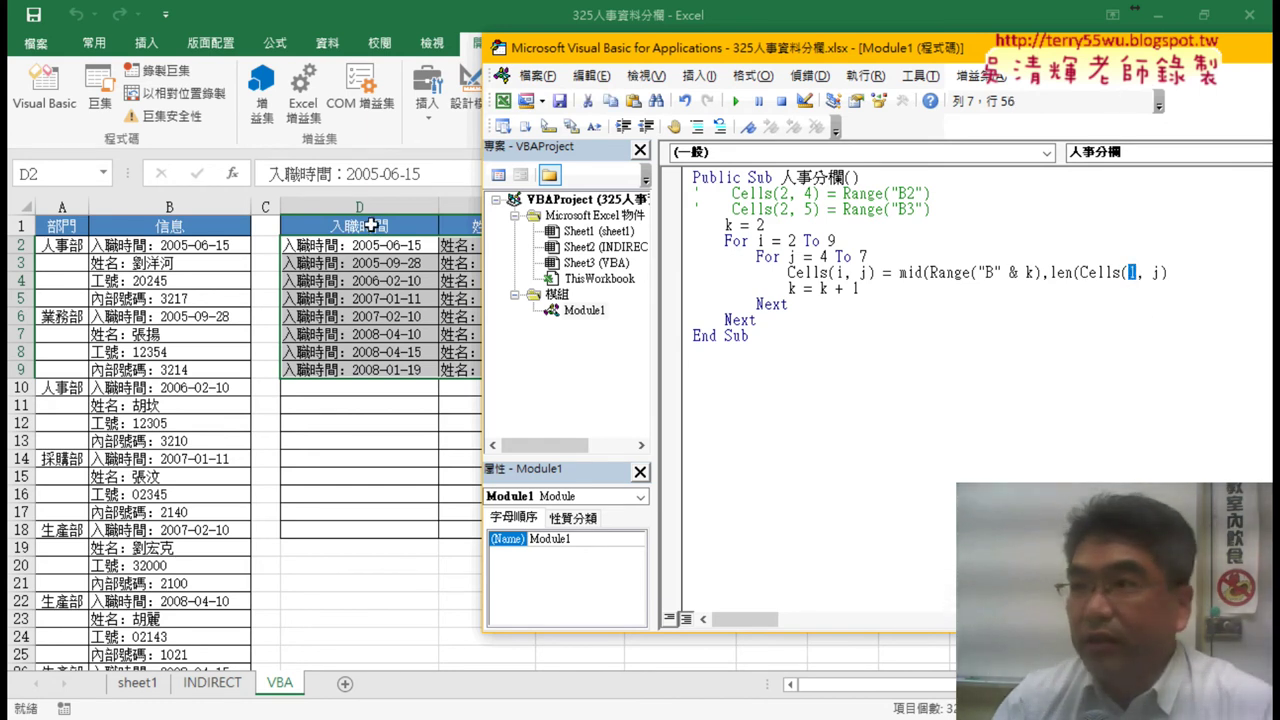
double_click(1157, 272)
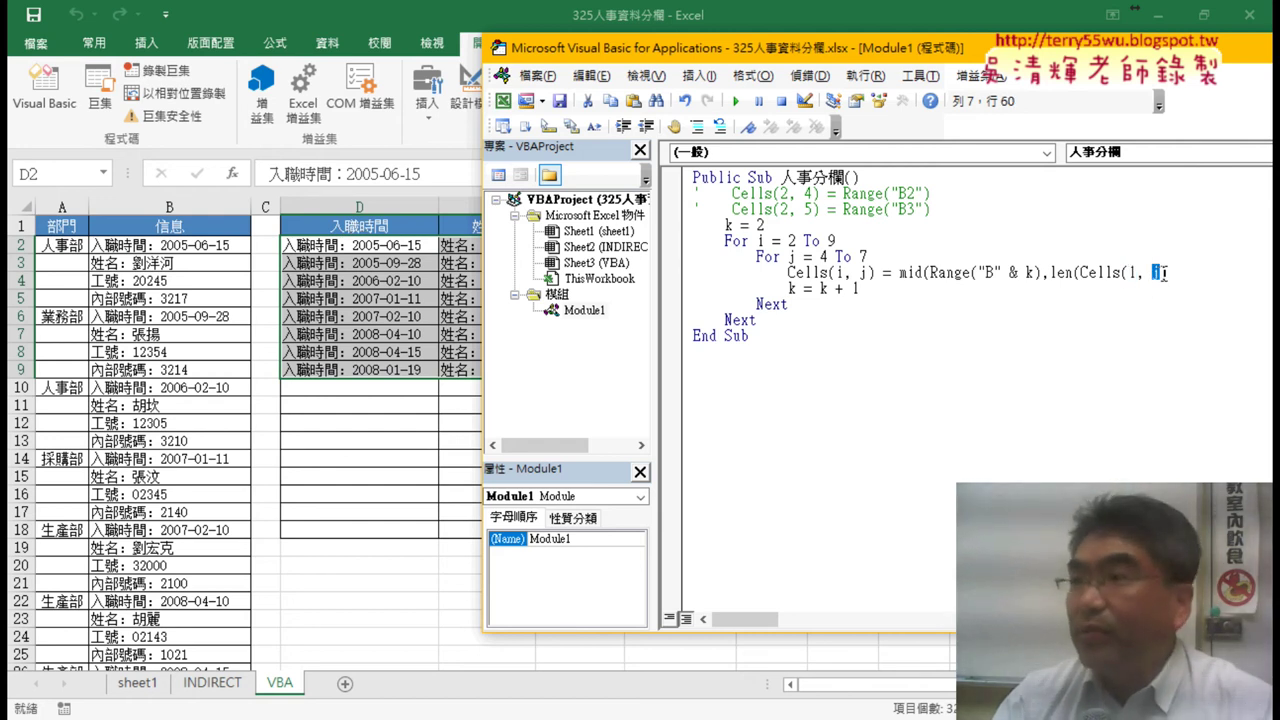
drag(1080, 272, 1170, 278)
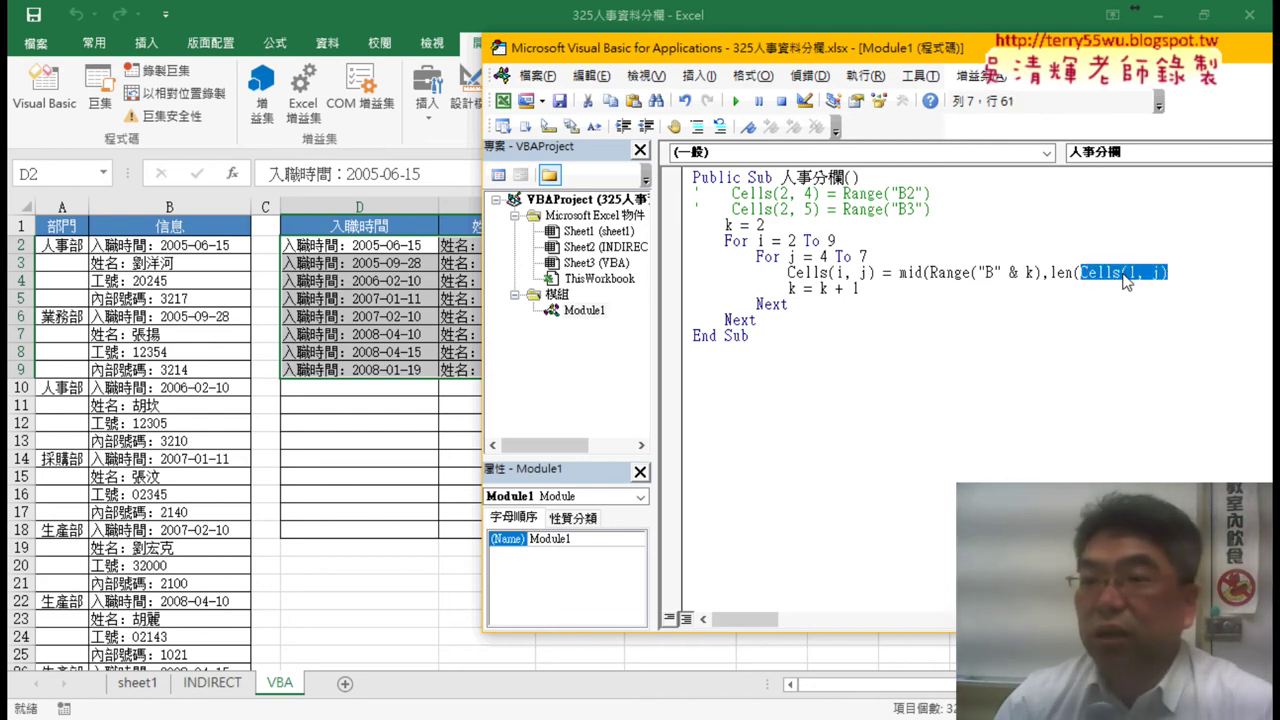
key(End)
text())
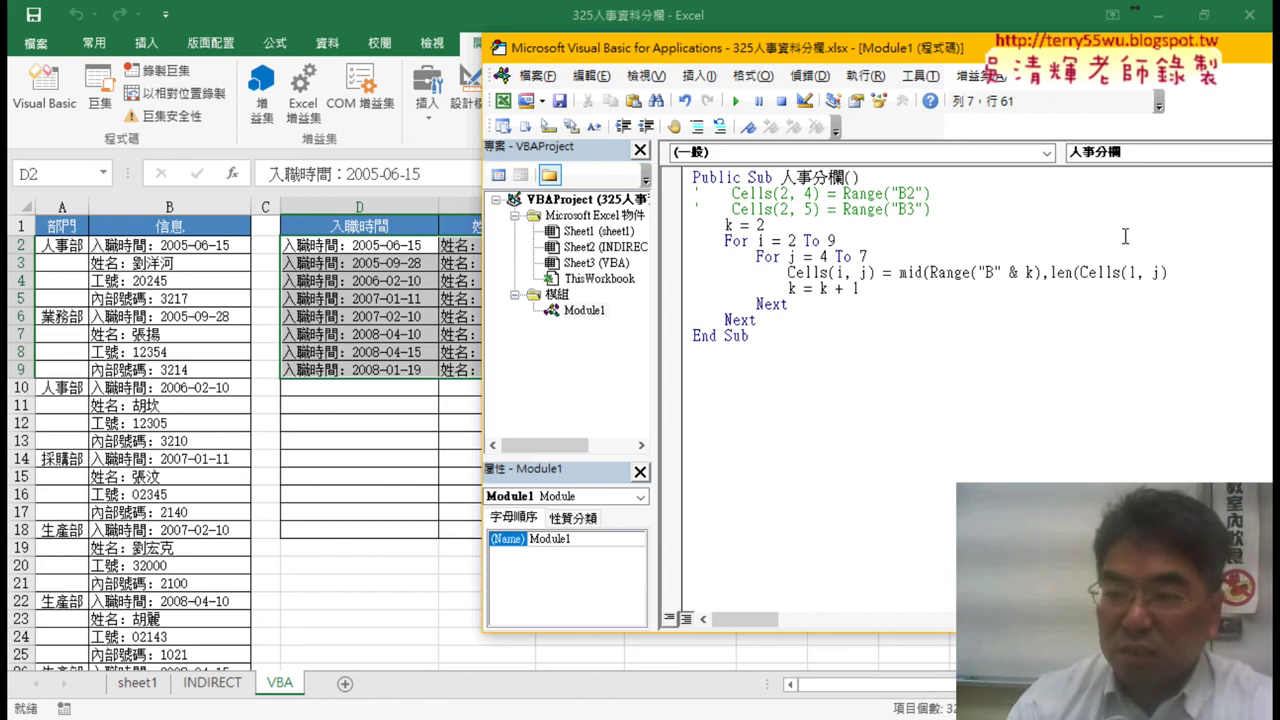
text()+2)
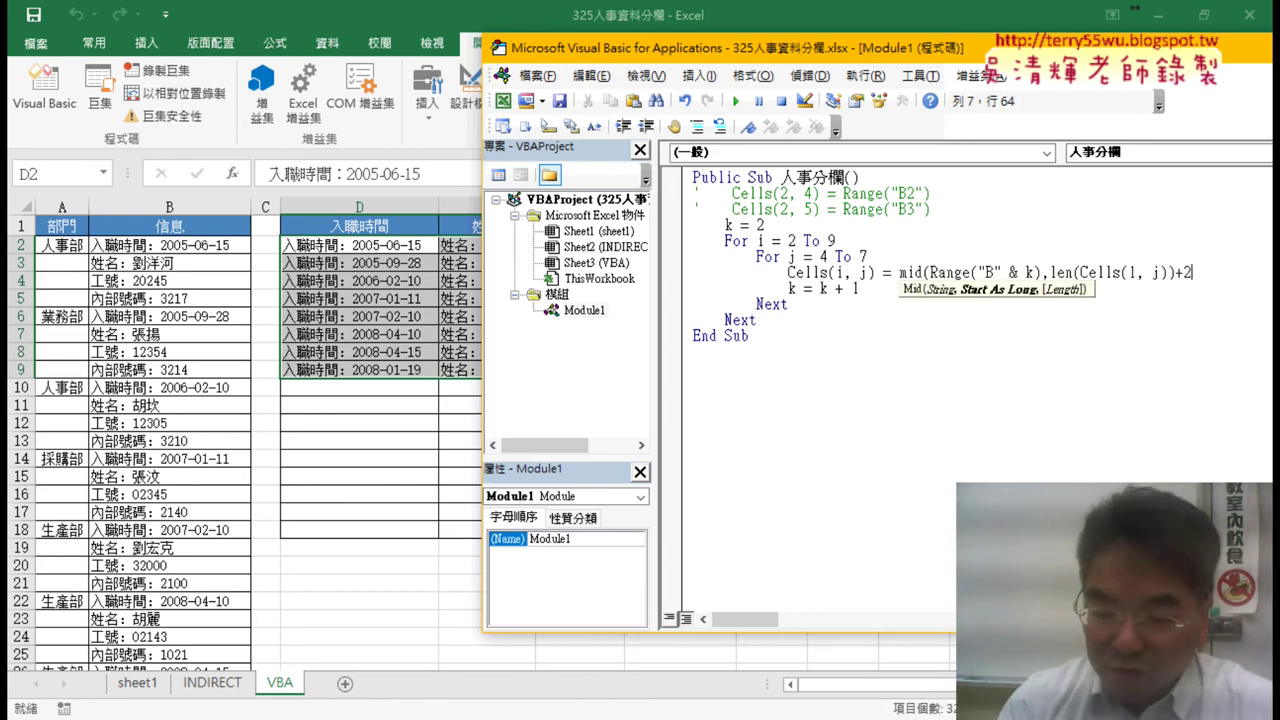
text(,99)
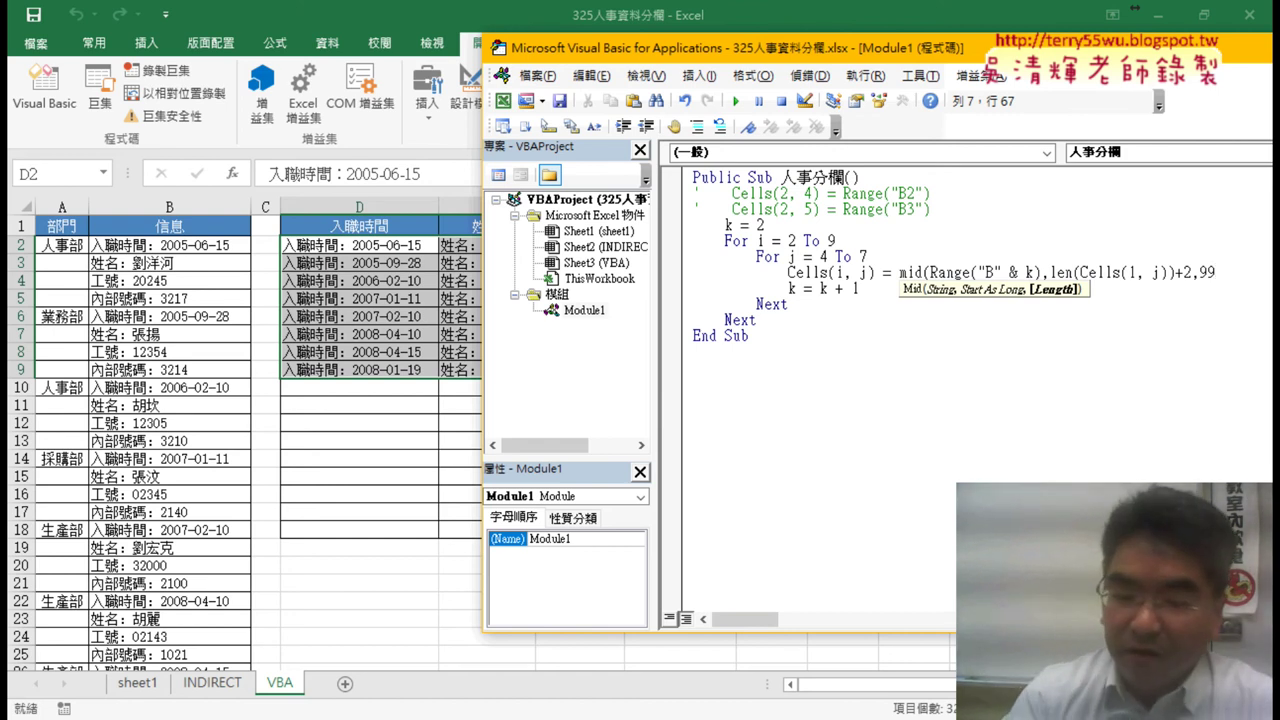
text())
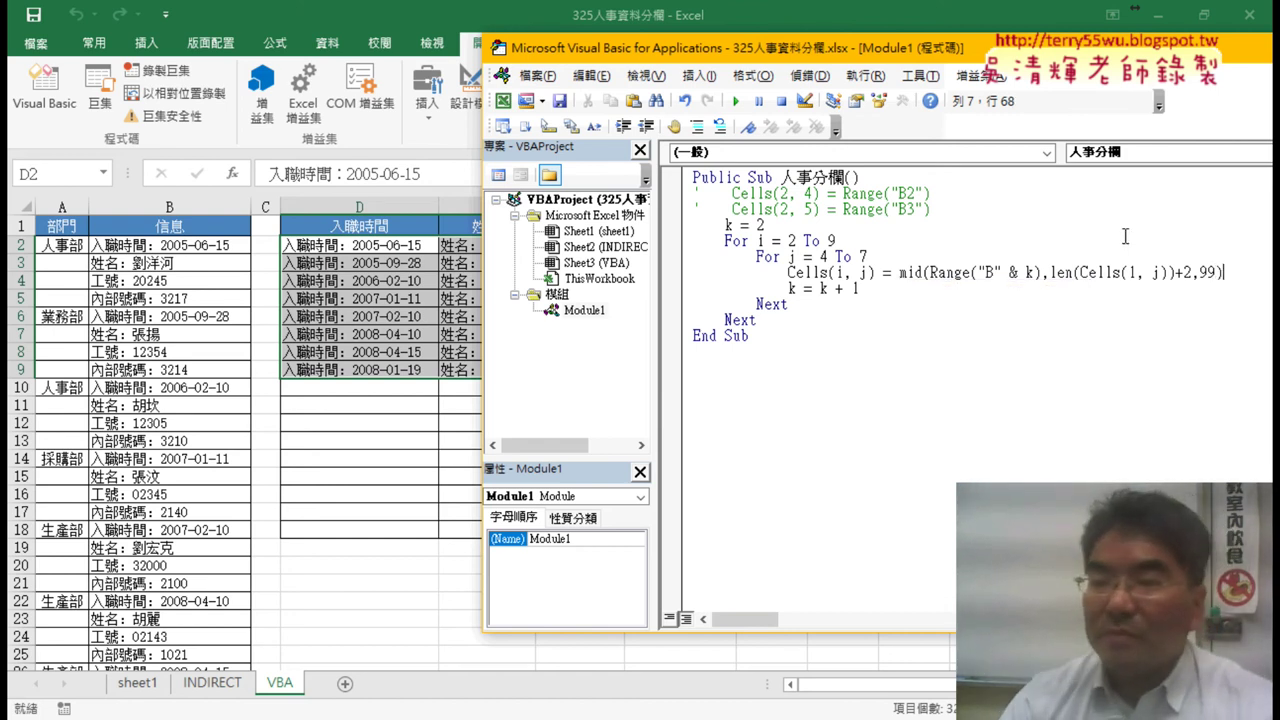
click(1040, 396)
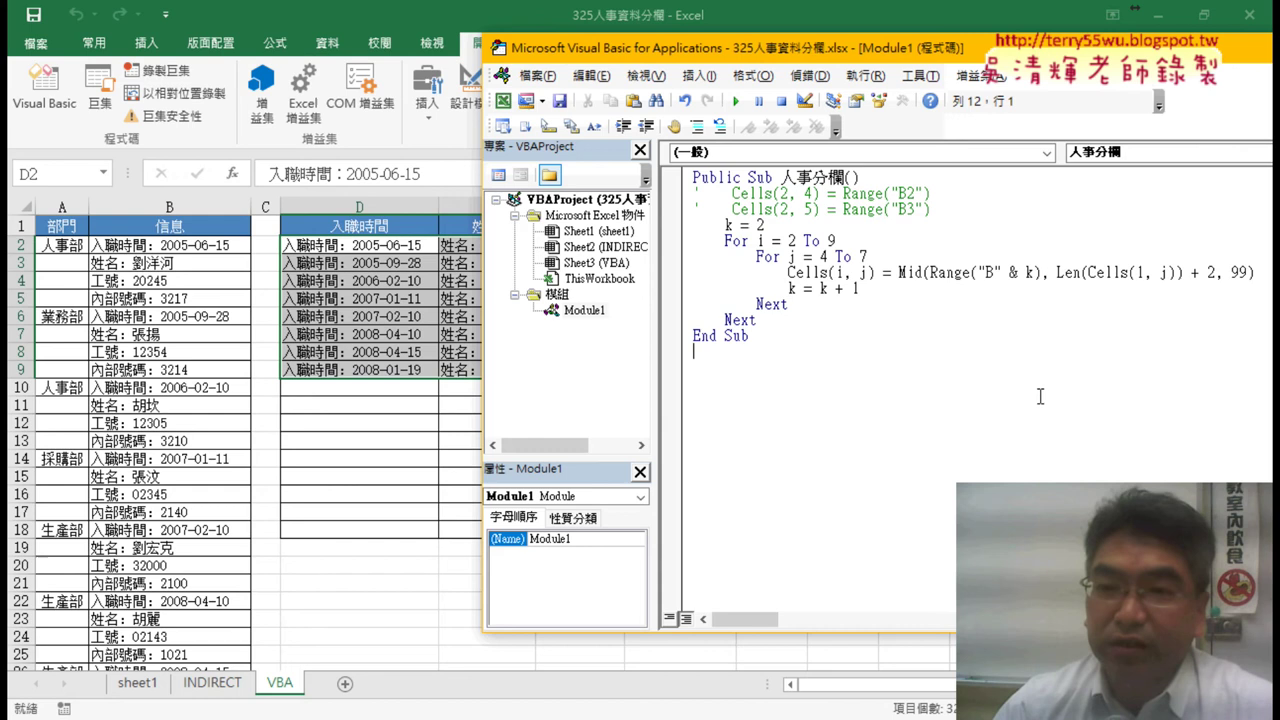
Run 人事分欄 from the Macros list and check columns D–G for the unprefixed values.
drag(773, 48, 897, 47)
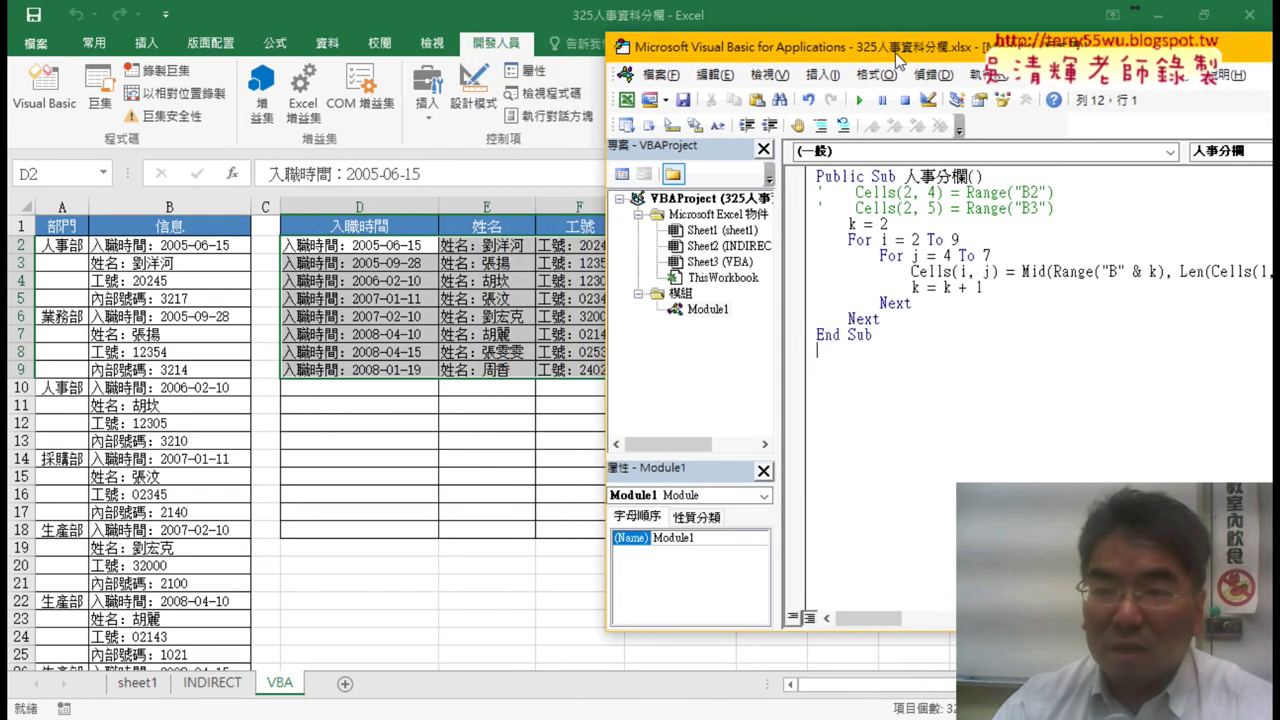
click(860, 100)
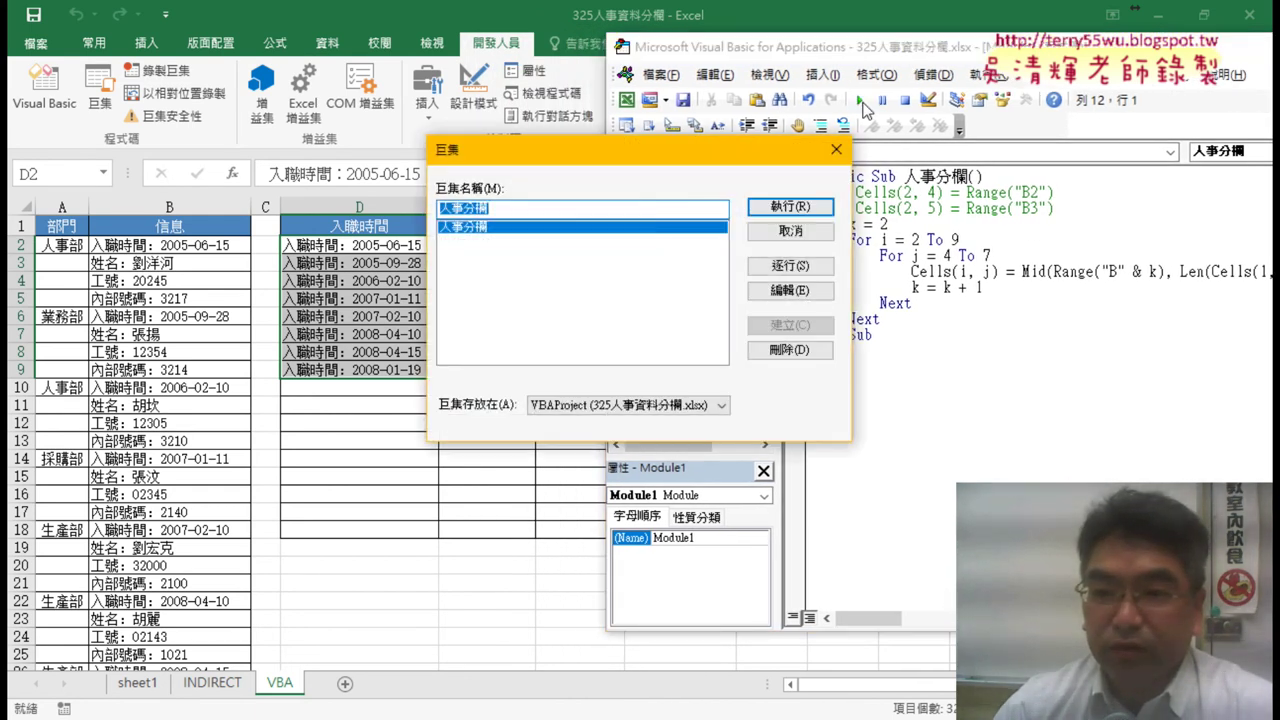
click(790, 232)
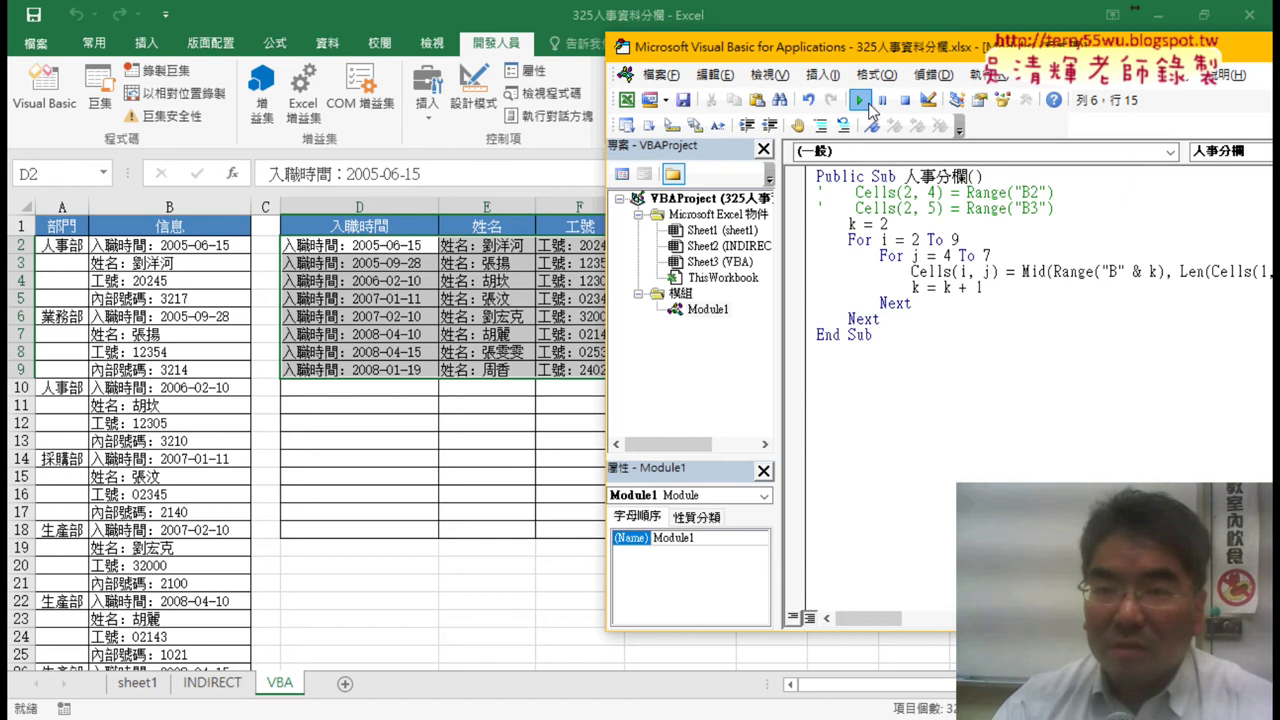
click(860, 101)
drag(845, 50, 823, 335)
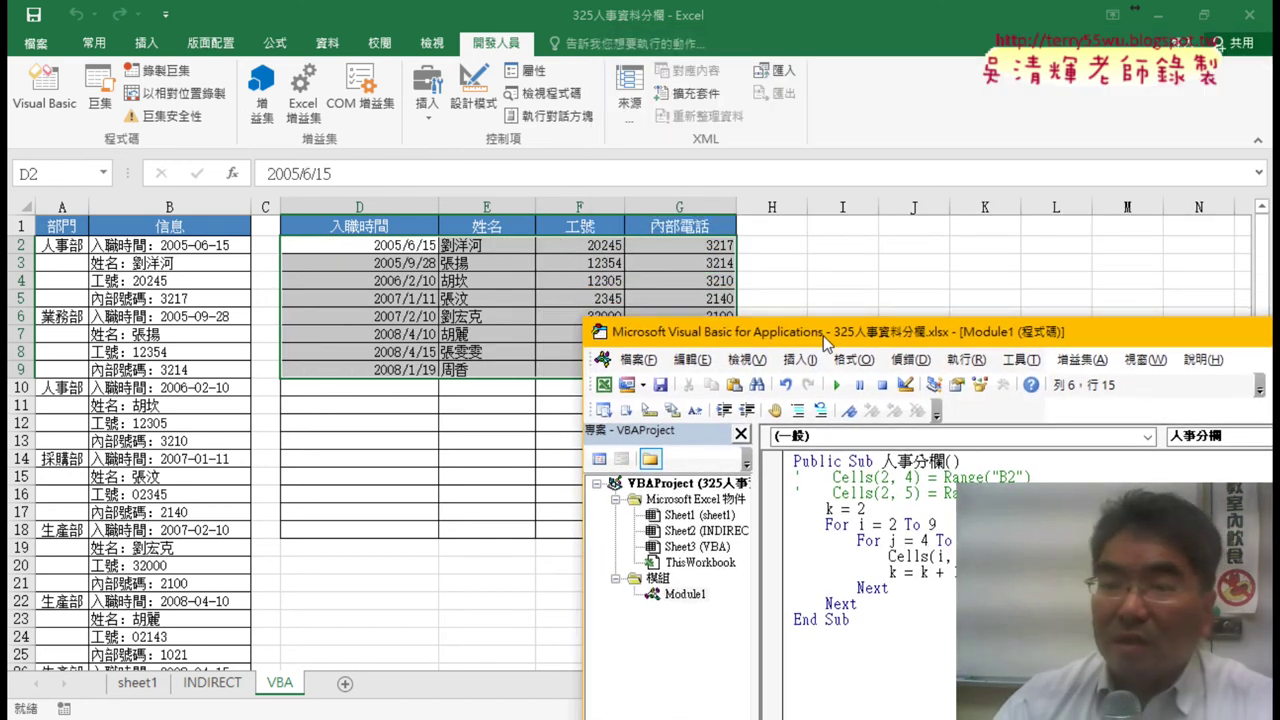
drag(823, 335, 837, 114)
click(873, 362)
Insert a new empty procedure named 清除 into the module.
click(815, 85)
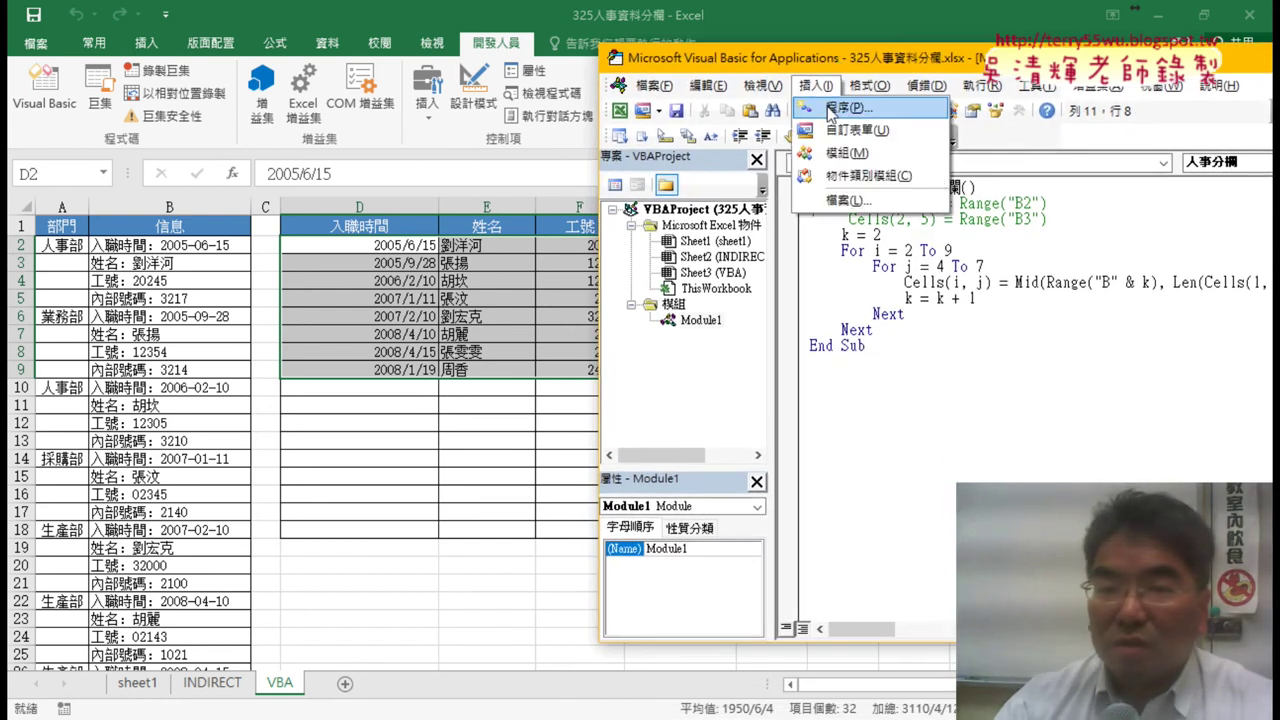
click(829, 110)
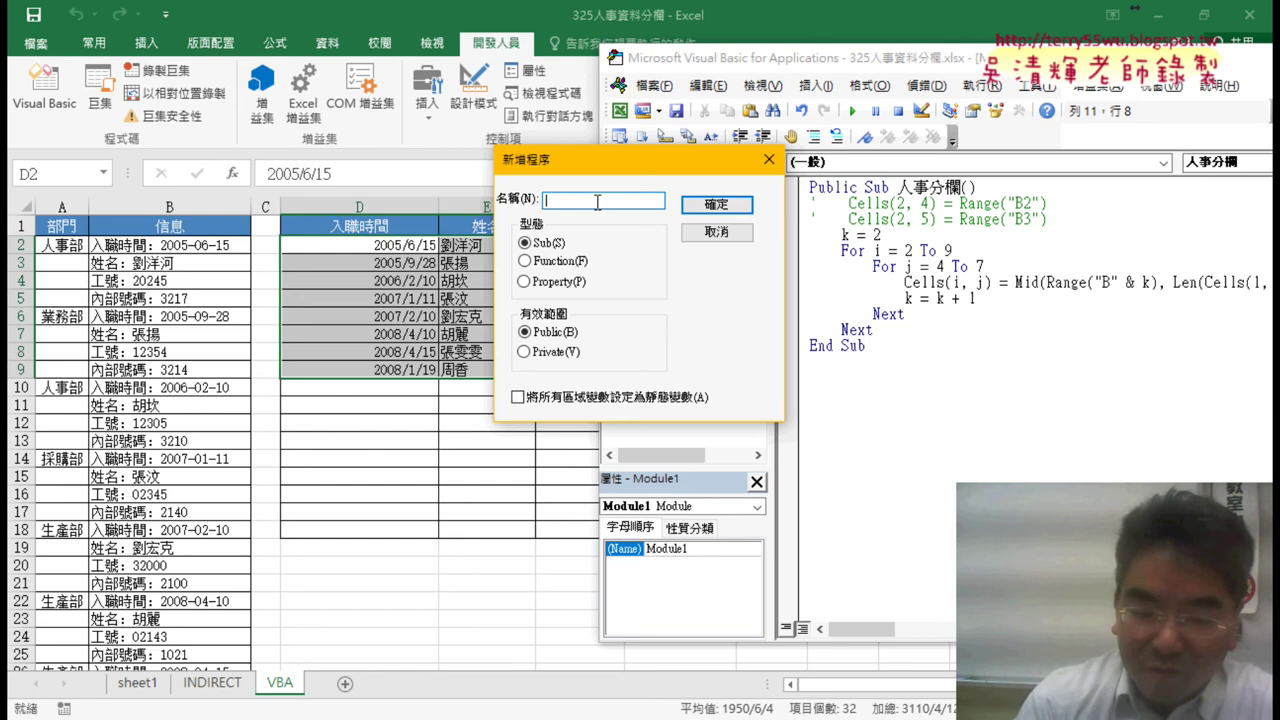
text(ㄑㄧㄥ)
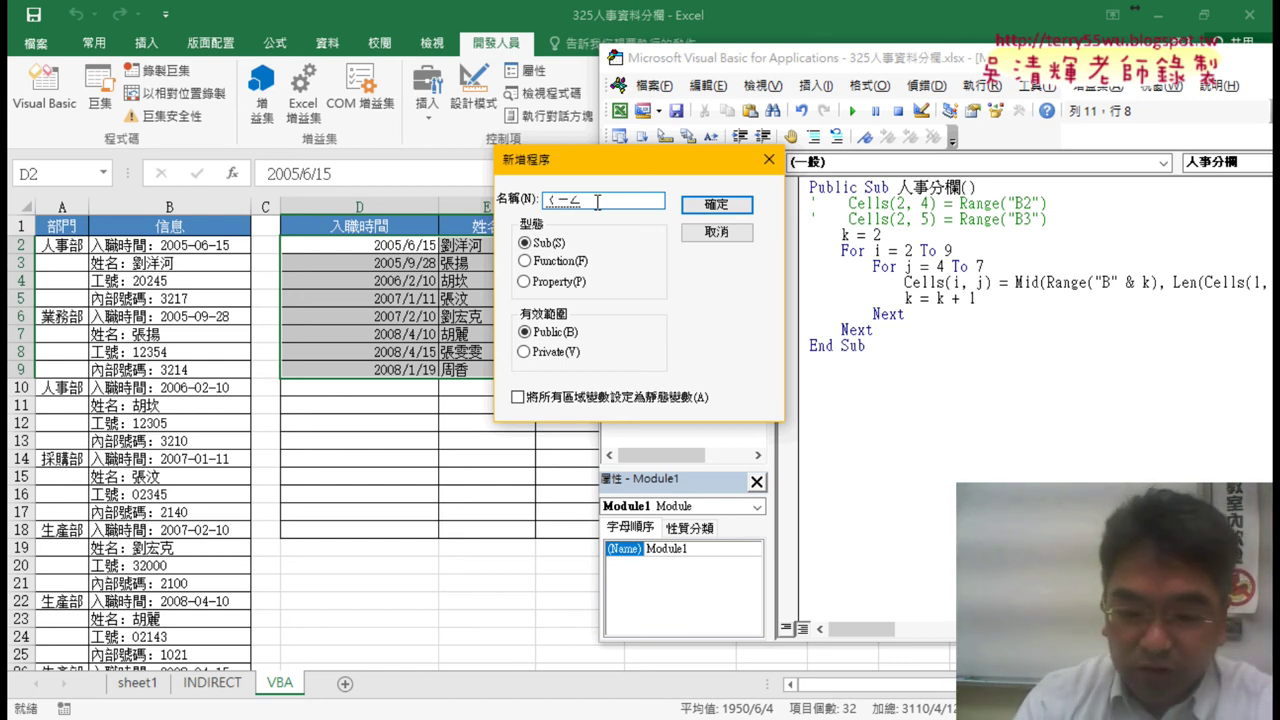
key(space)
text(ㄏ)
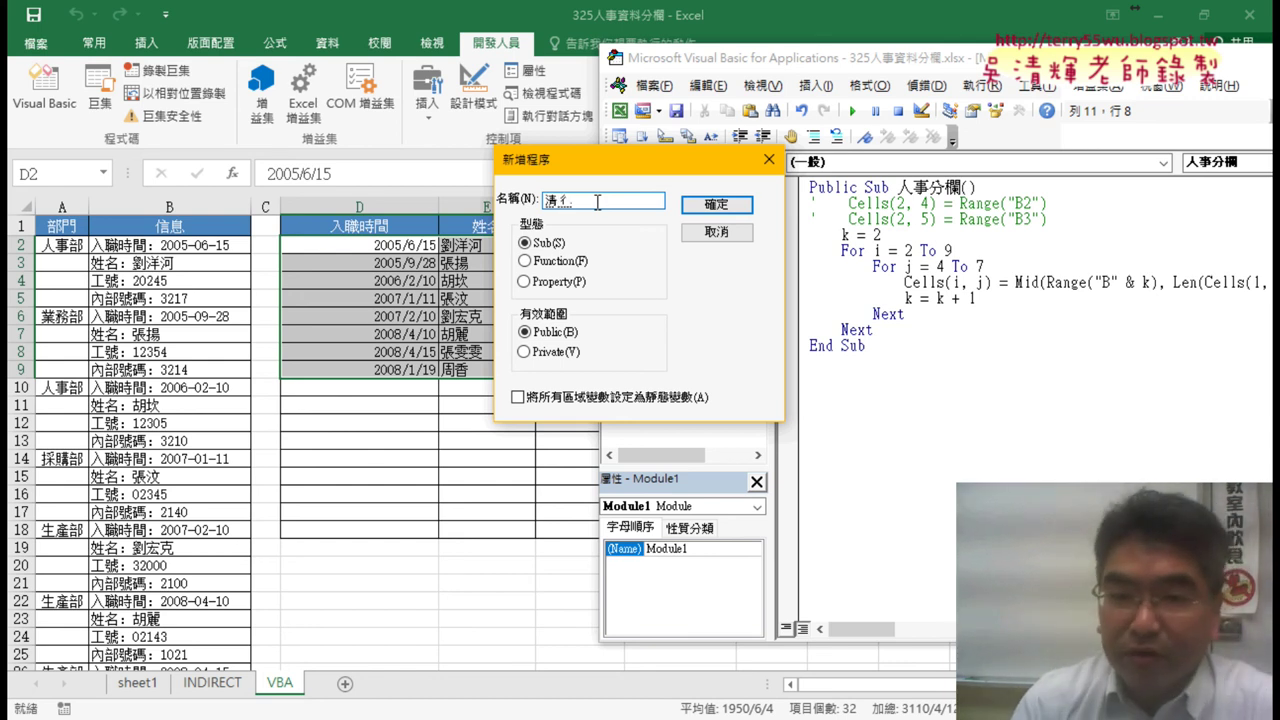
key(Return)
text(ㄘ)
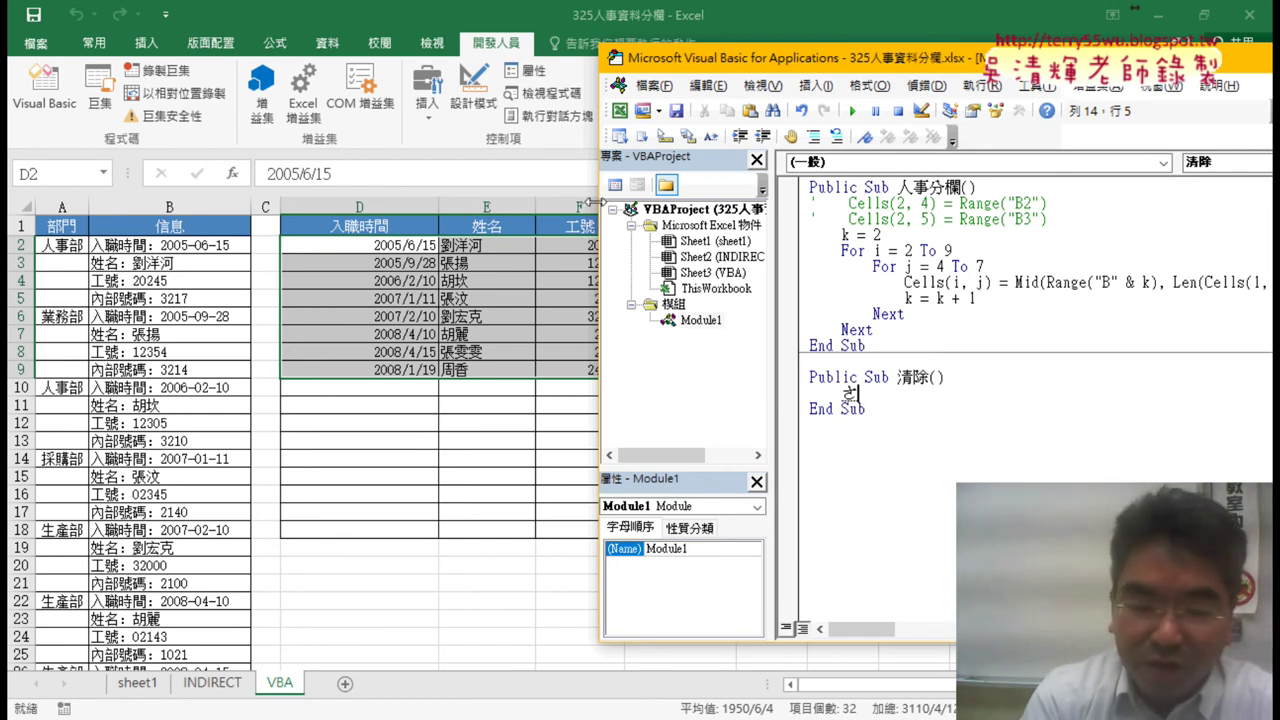
Give 清除 the line Range("D2:G9").ClearContents and run it to empty the table.
text(ran)
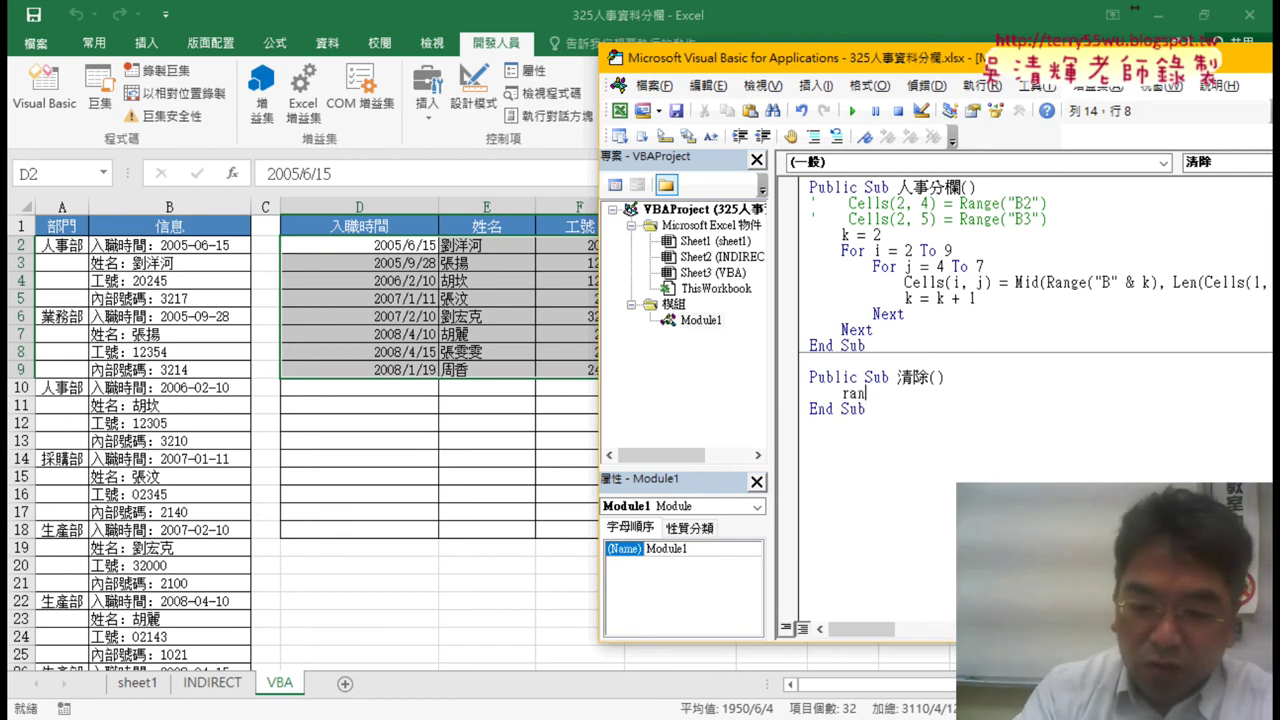
text(ge(")
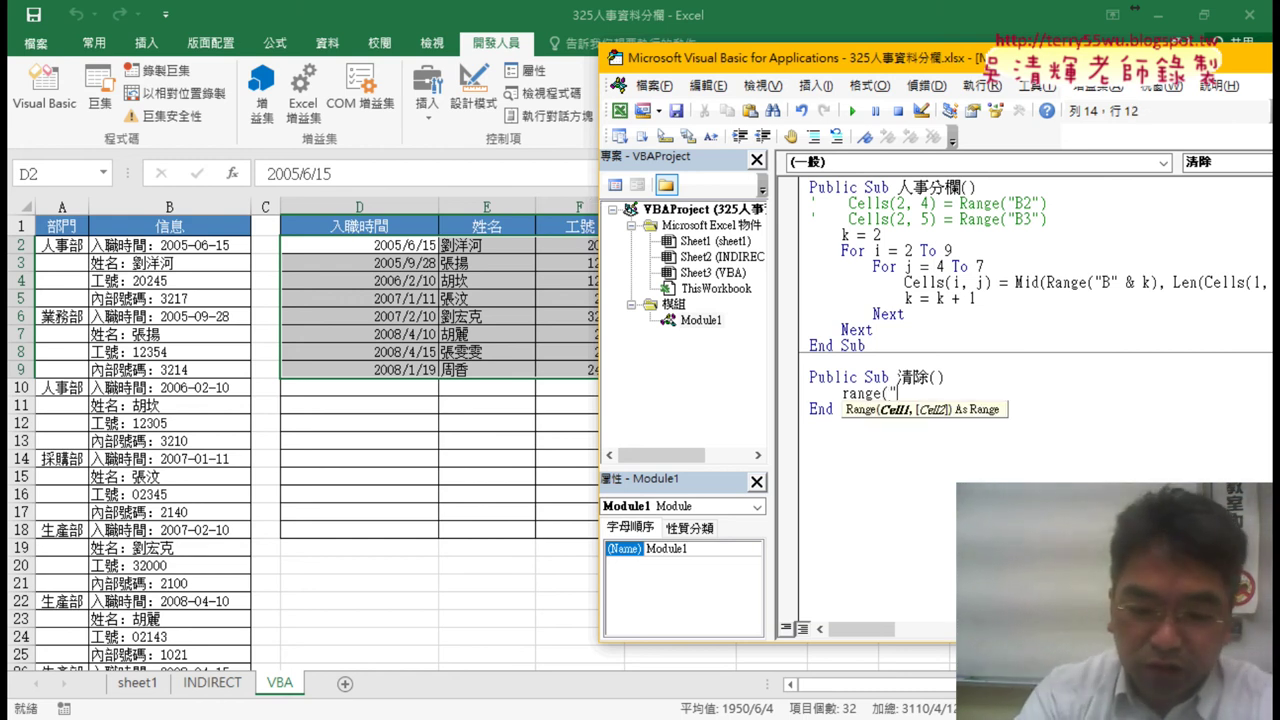
text(D2:)
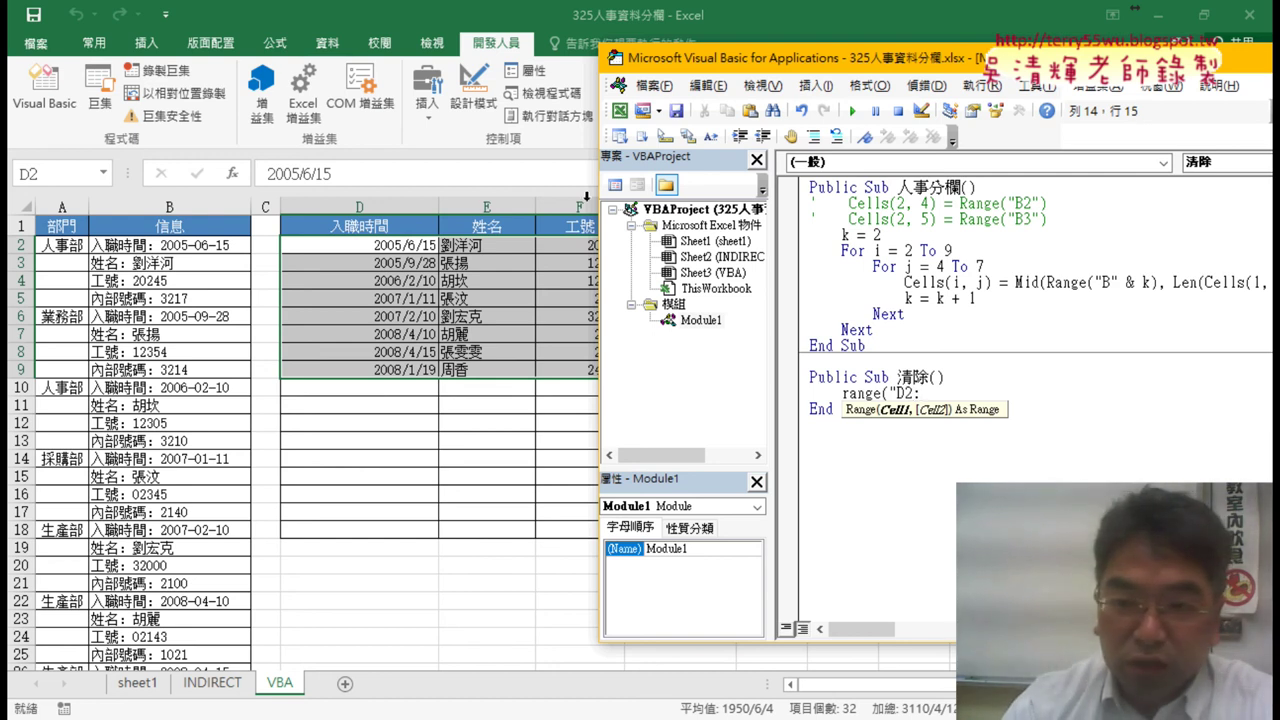
drag(753, 62, 883, 55)
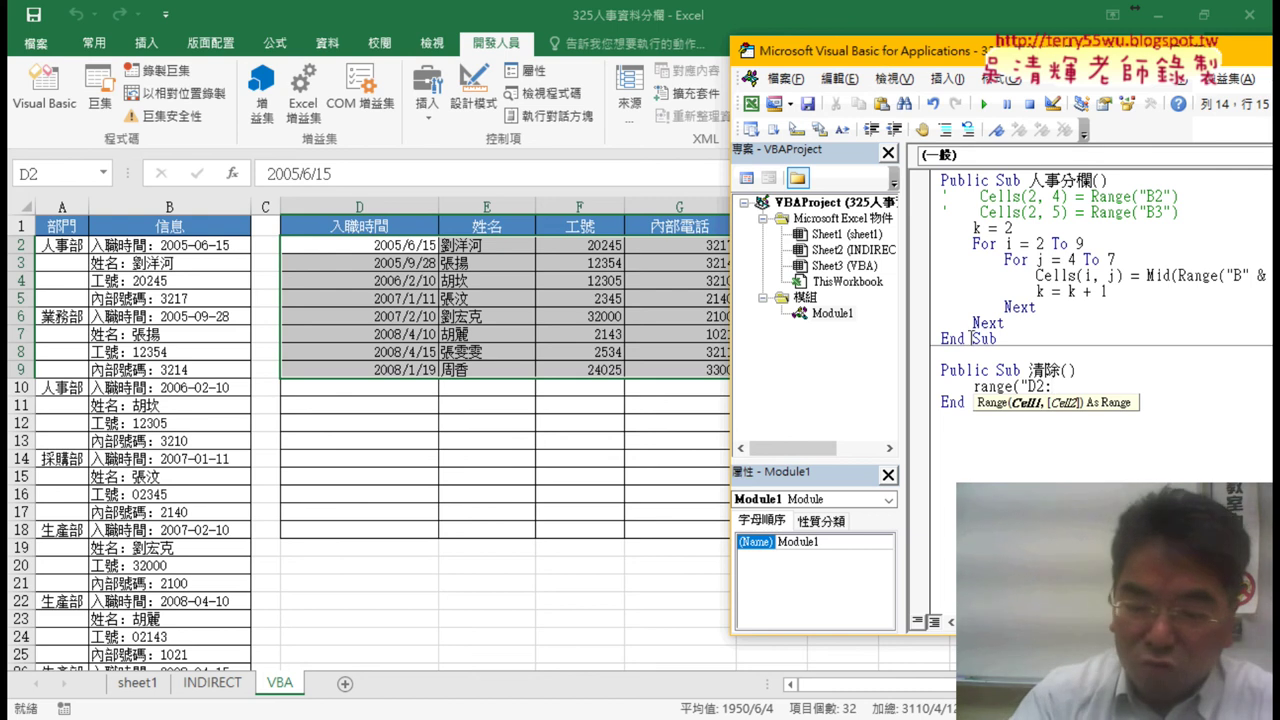
text(G9)
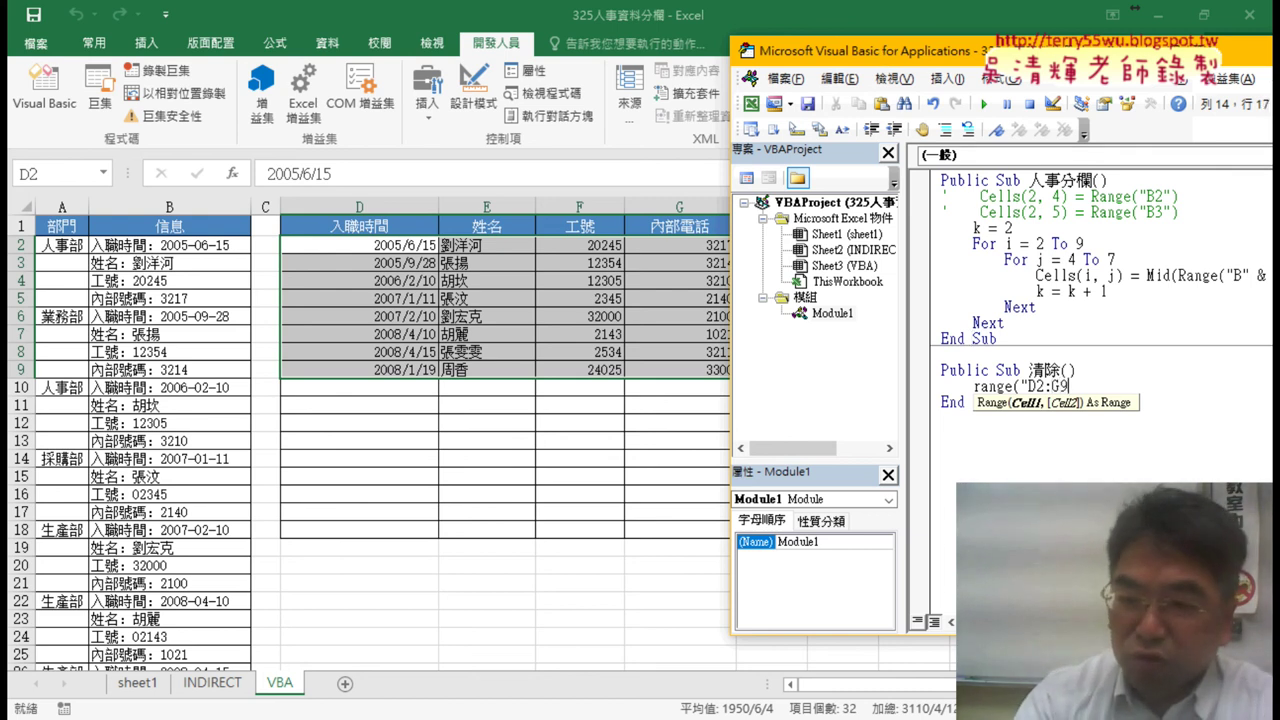
text(").)
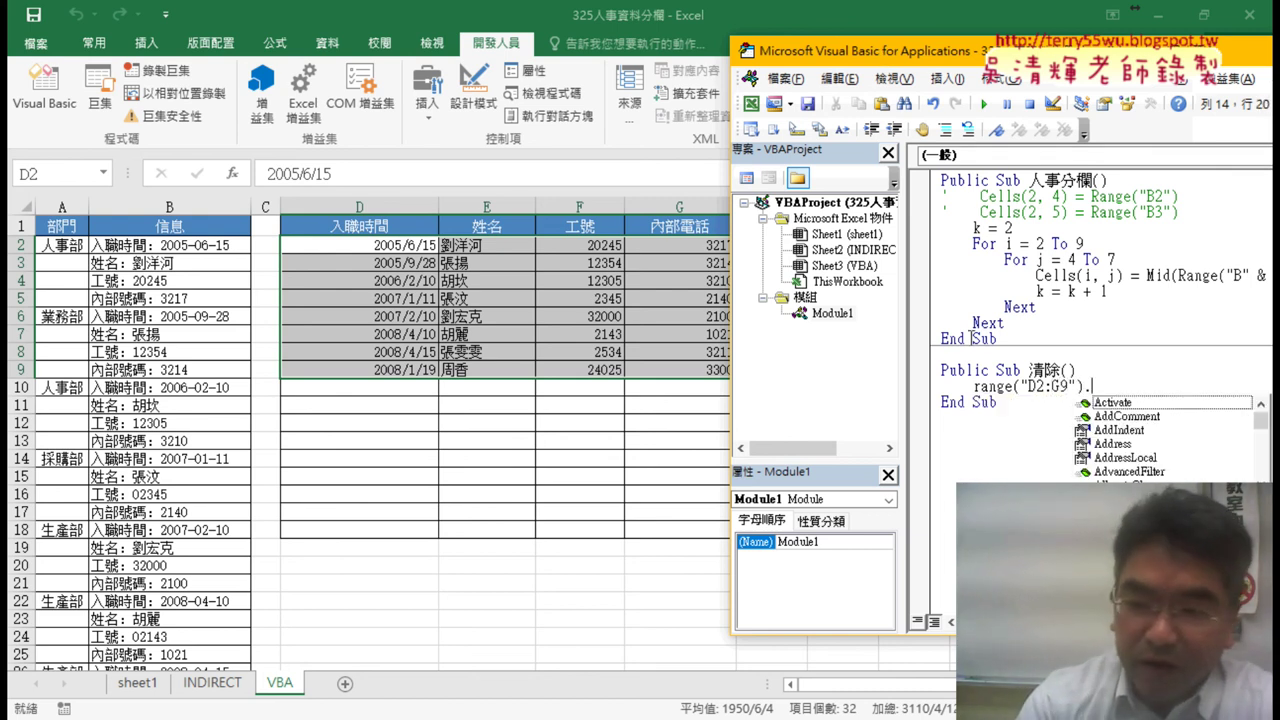
text(c)
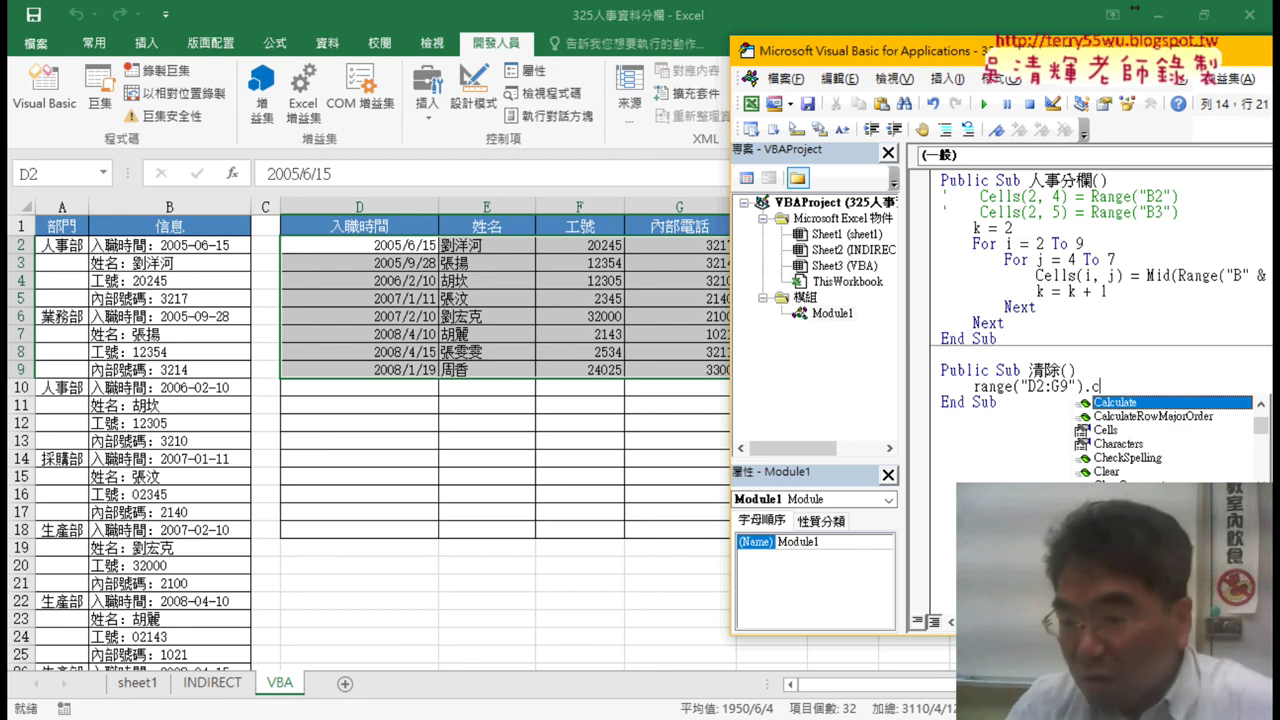
text(l)
key(Down)
key(Down)
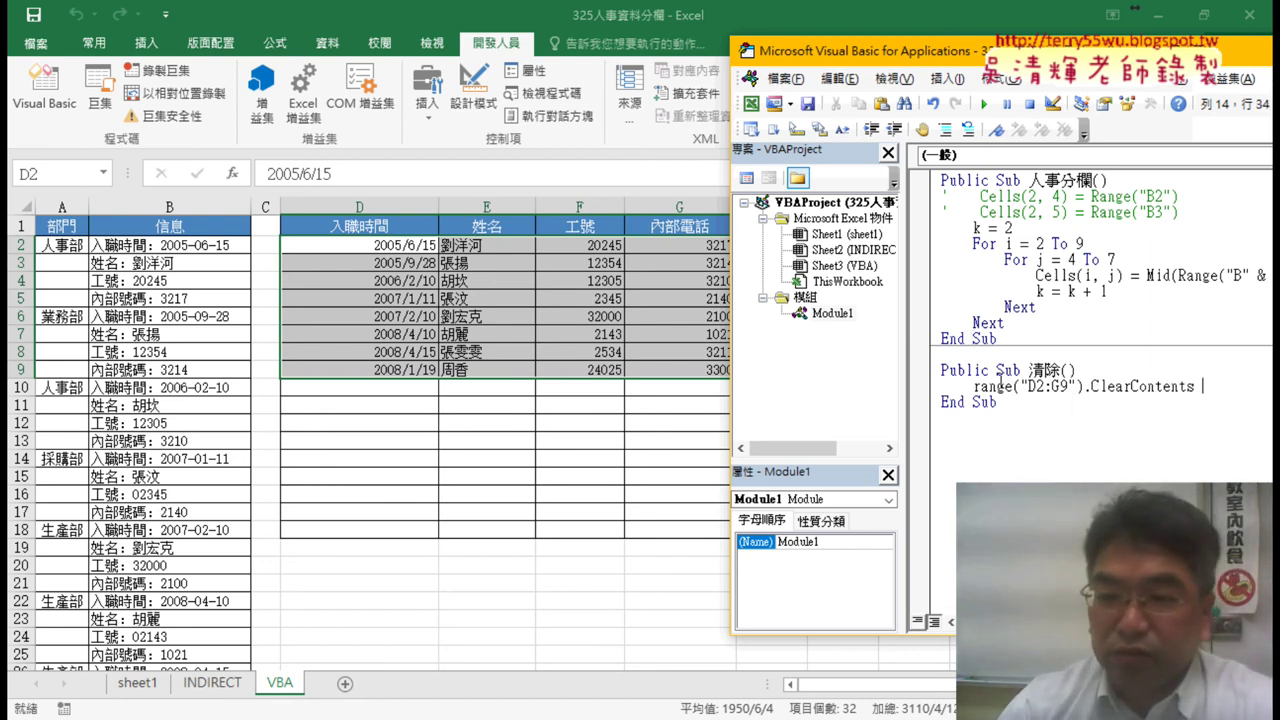
key(Down)
key(Down)
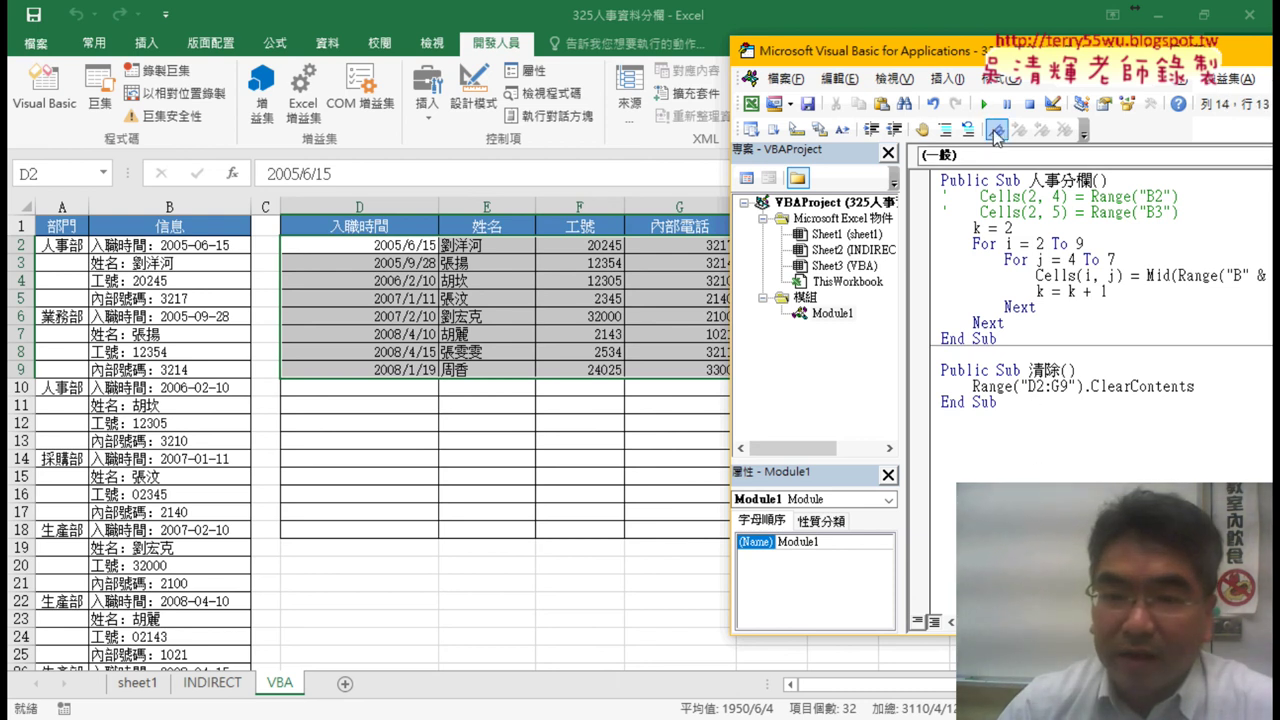
click(986, 104)
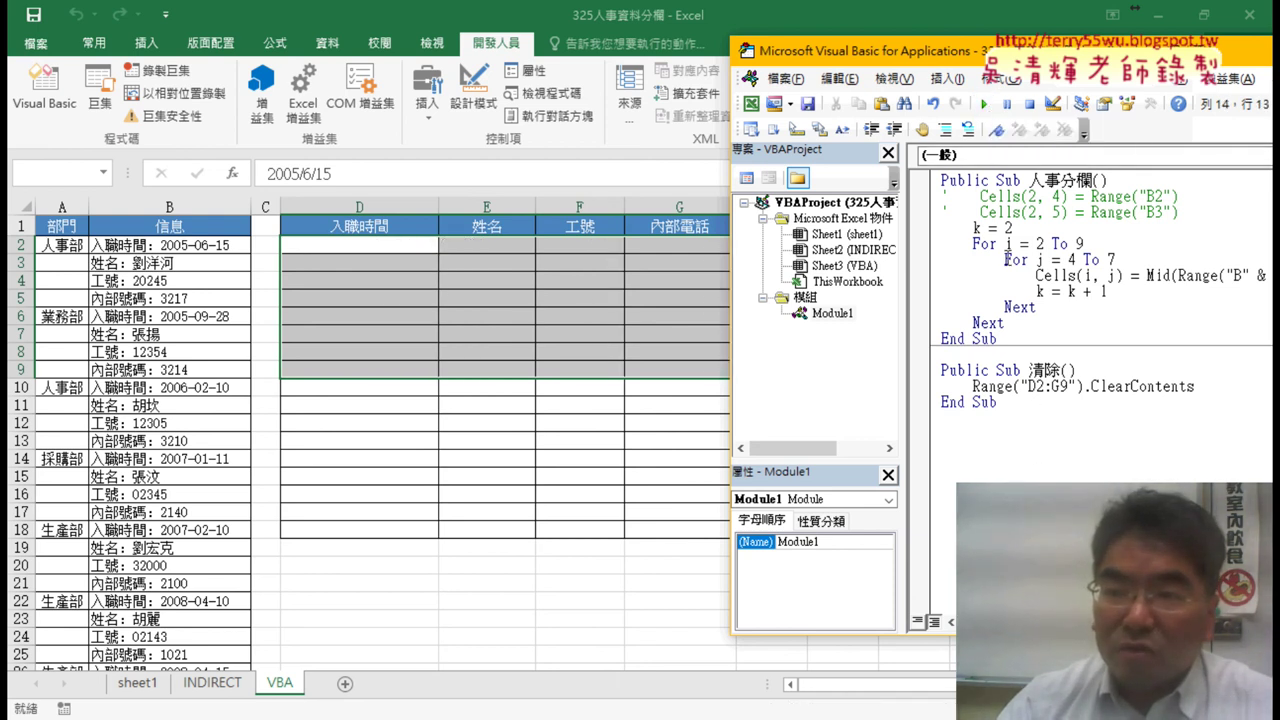
Run 人事分欄 to refill D2:G9, then 清除 to empty it, and widen the code area.
drag(972, 56, 1039, 56)
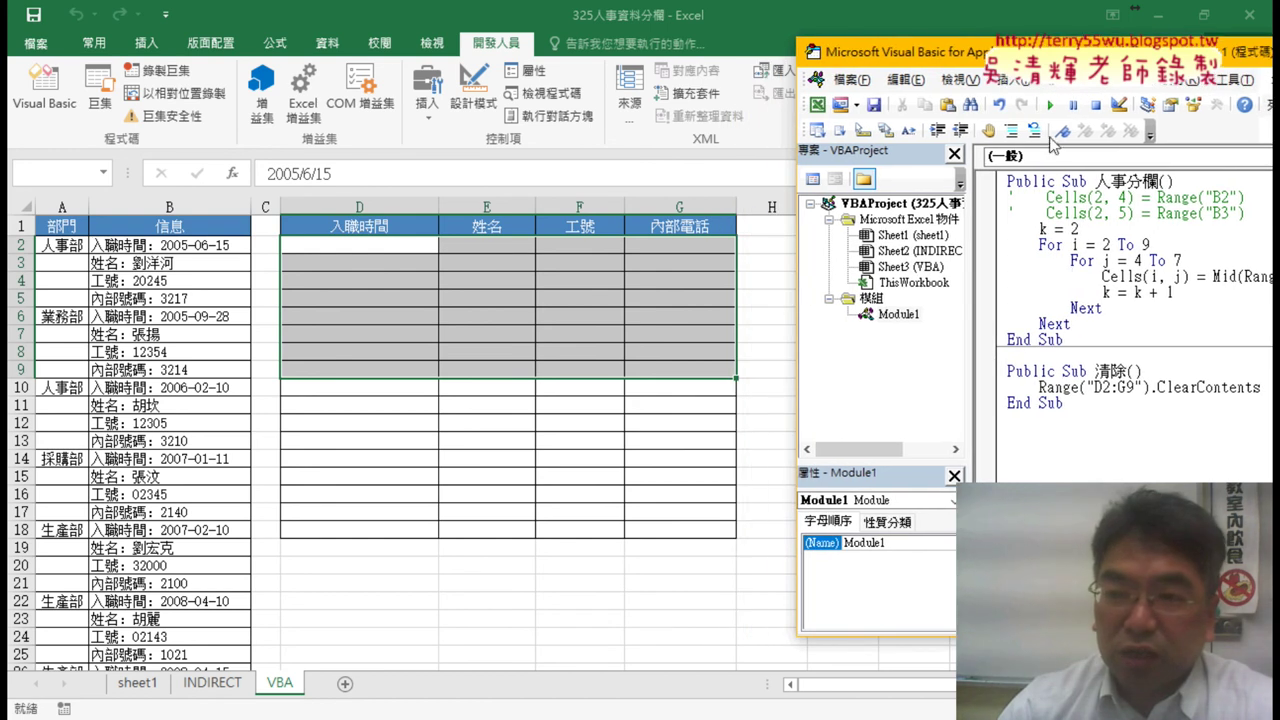
click(1050, 104)
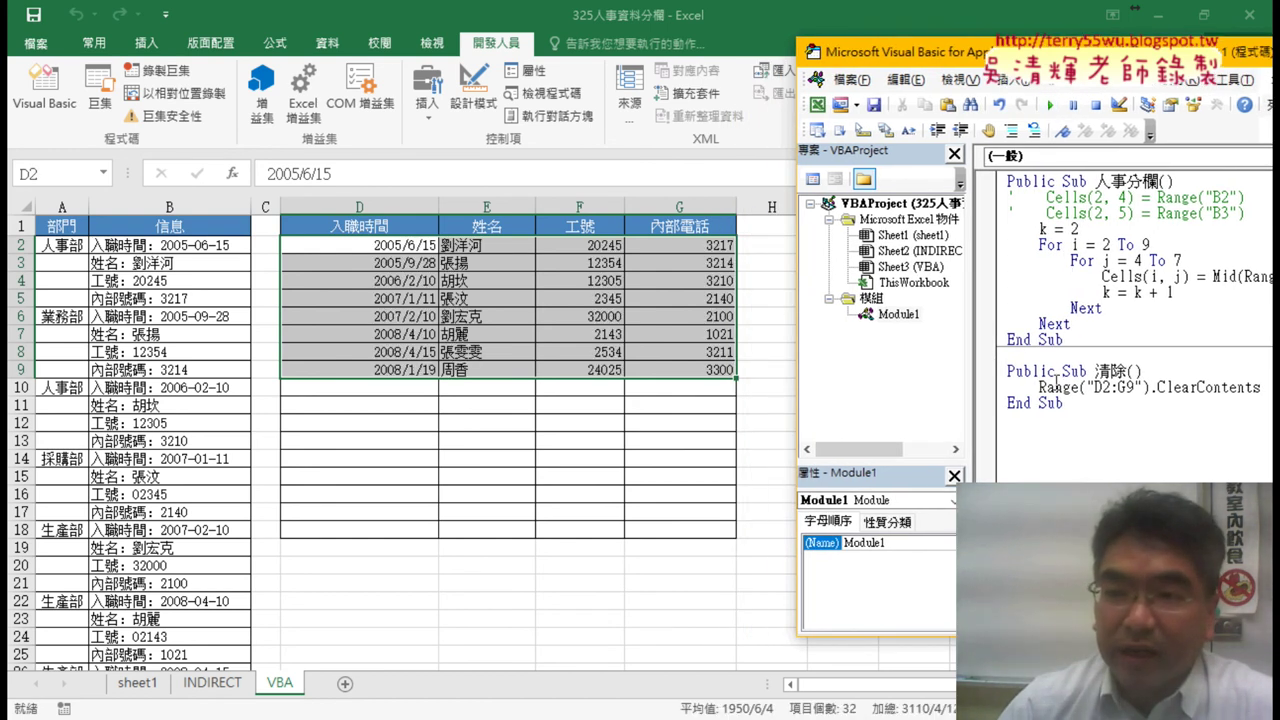
click(1050, 104)
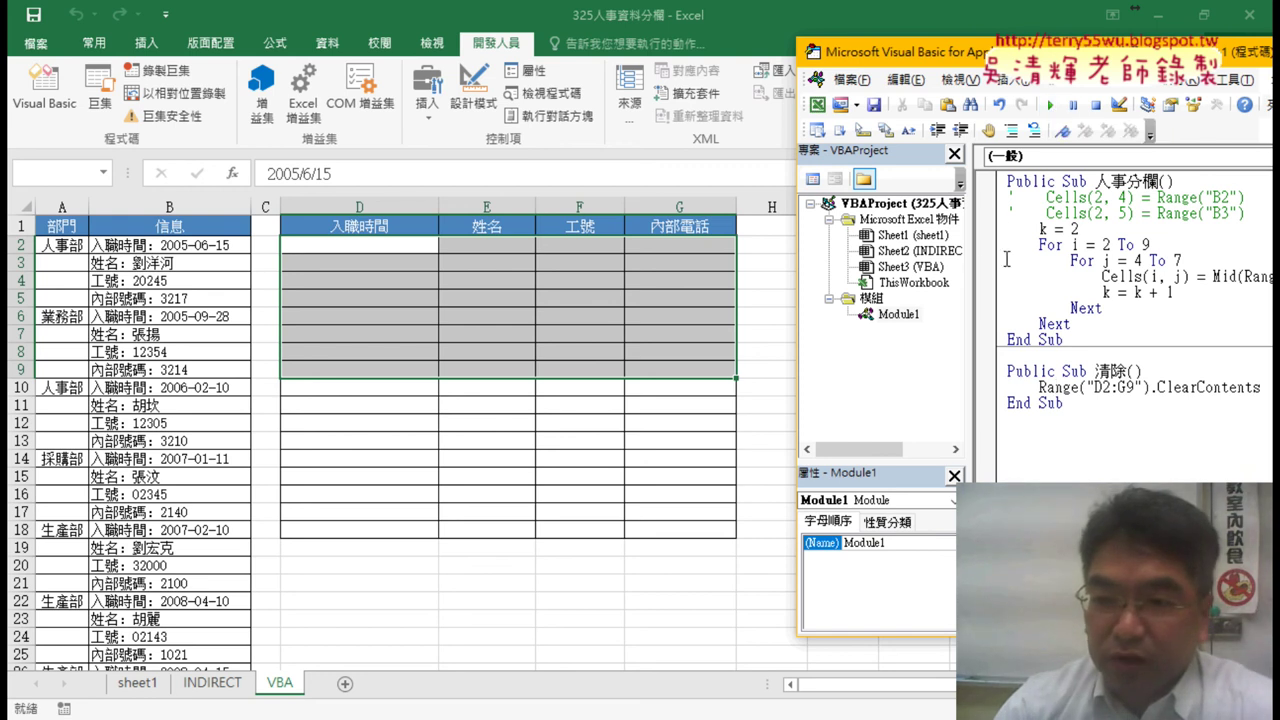
drag(970, 258, 895, 258)
drag(936, 54, 491, 68)
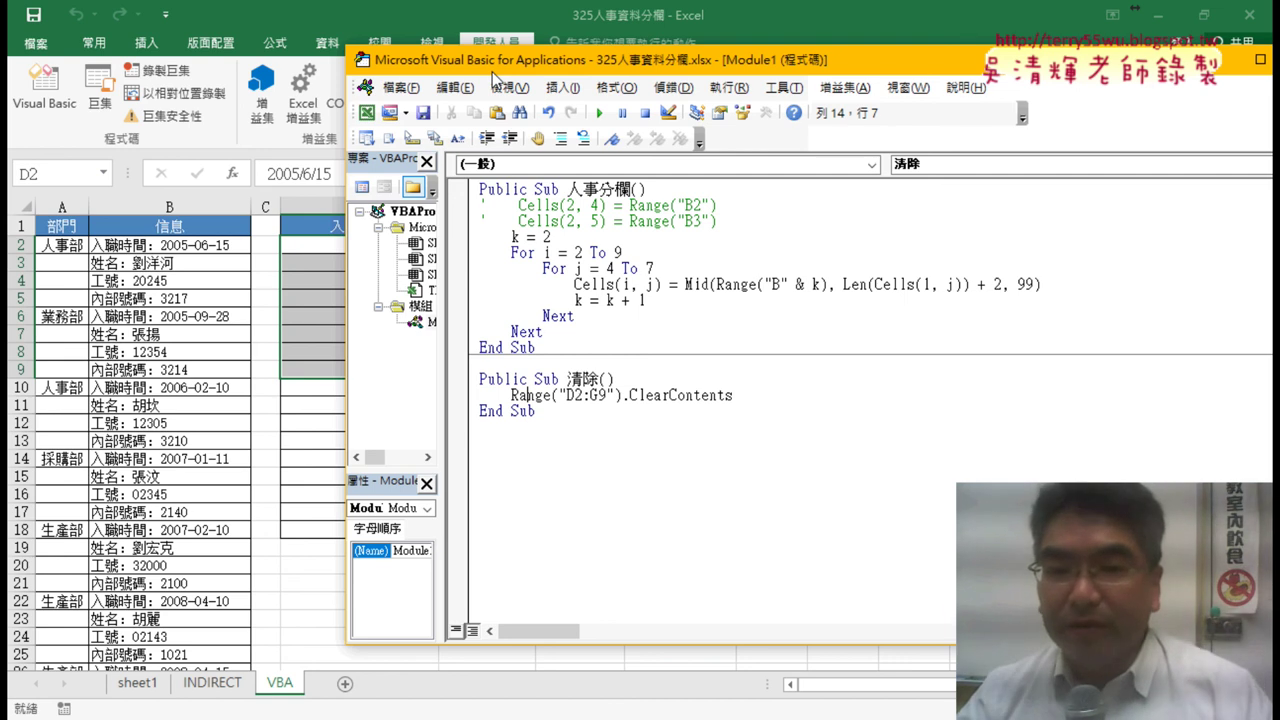
click(571, 502)
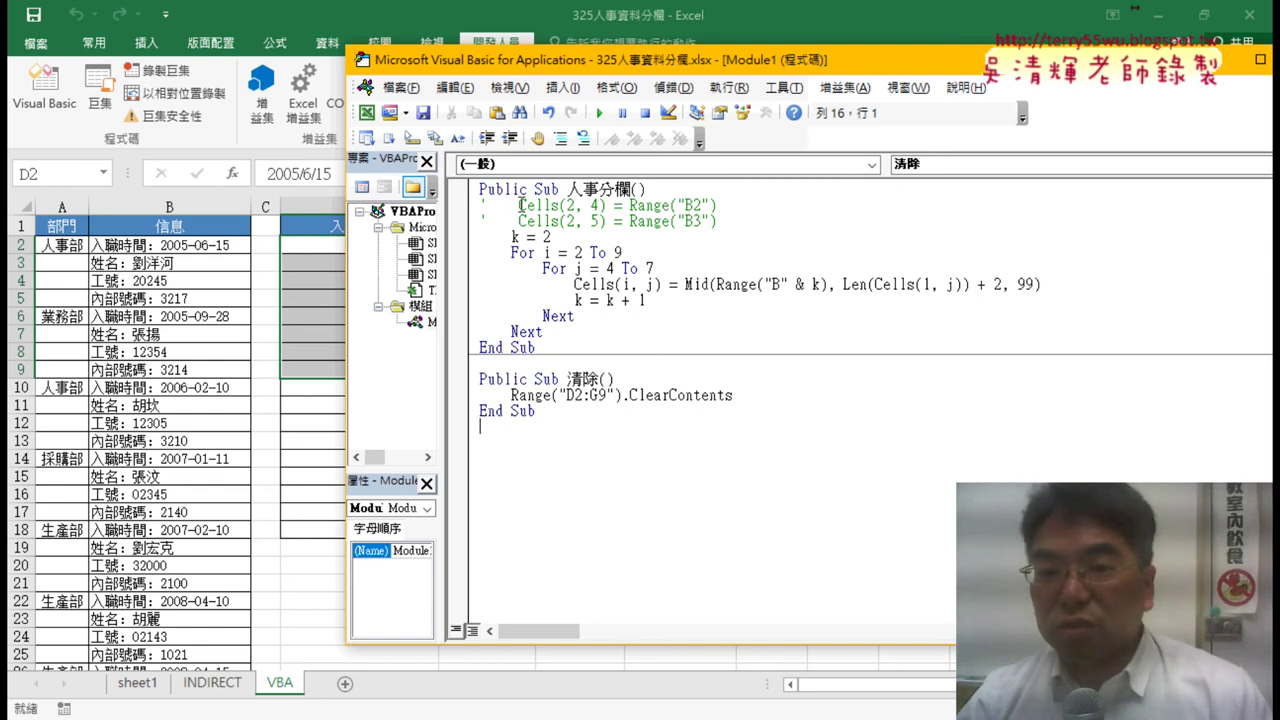
drag(716, 205, 630, 205)
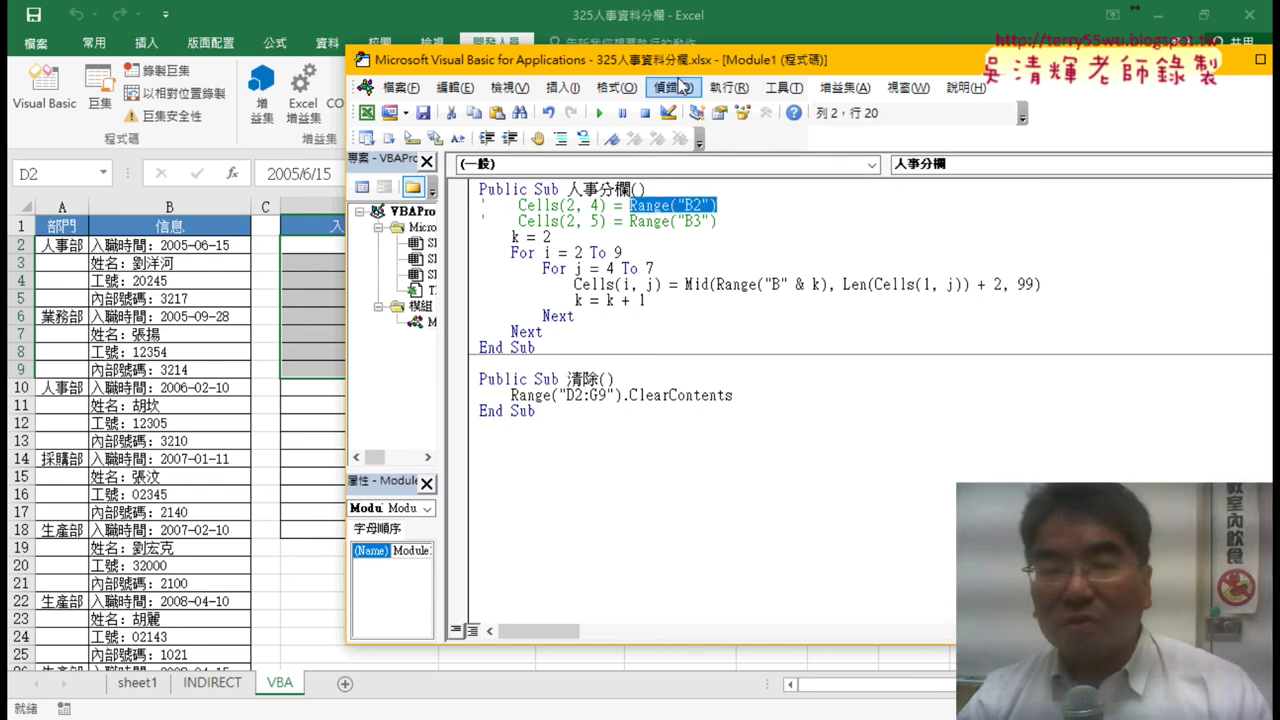
drag(680, 62, 764, 61)
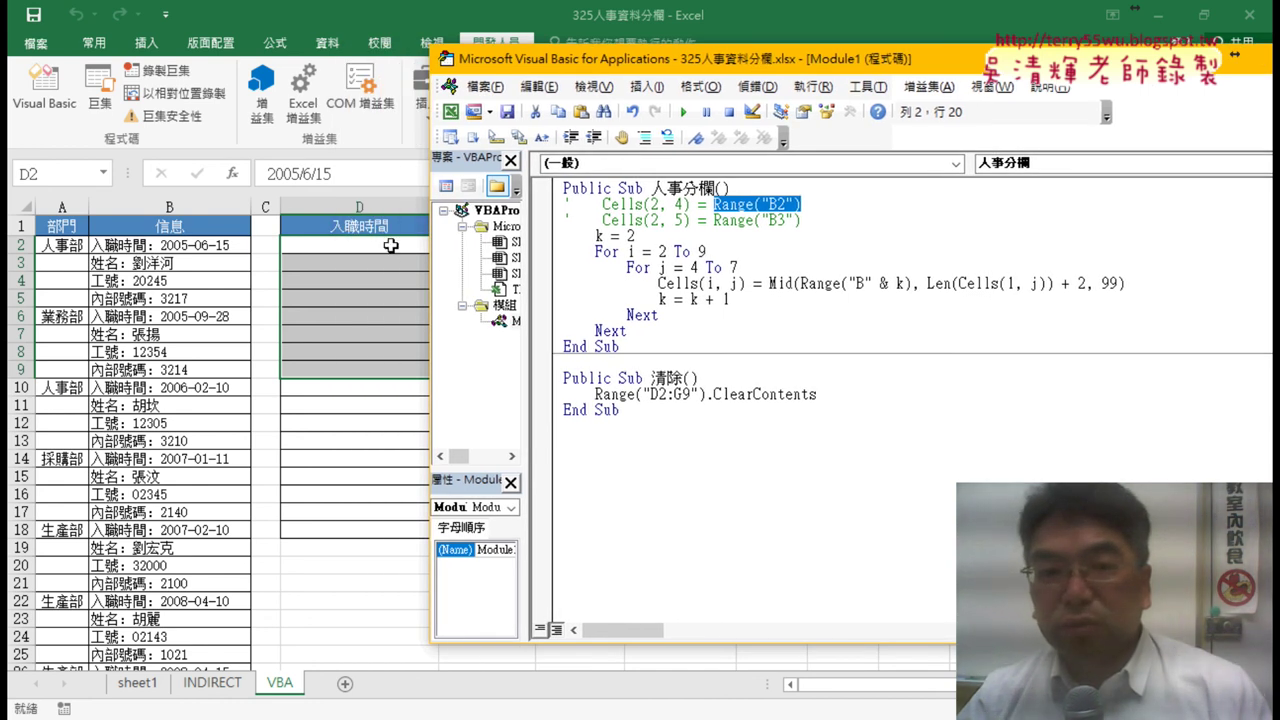
drag(542, 58, 642, 63)
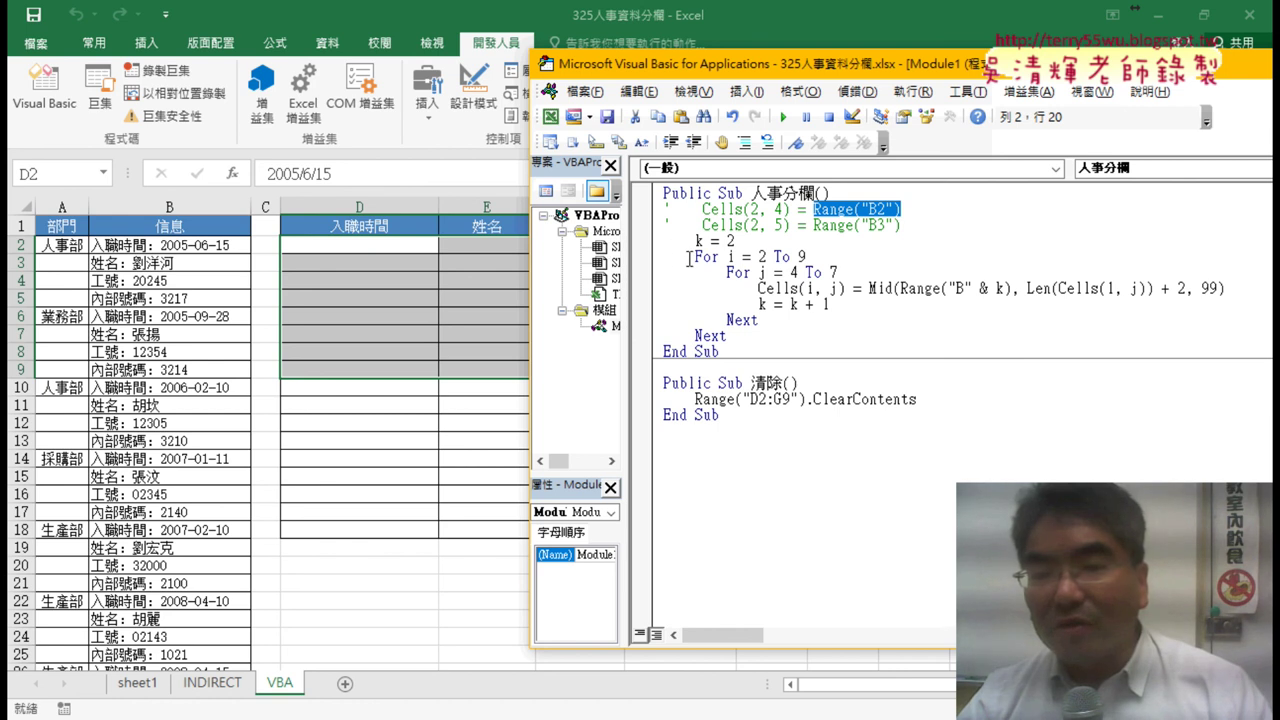
click(655, 258)
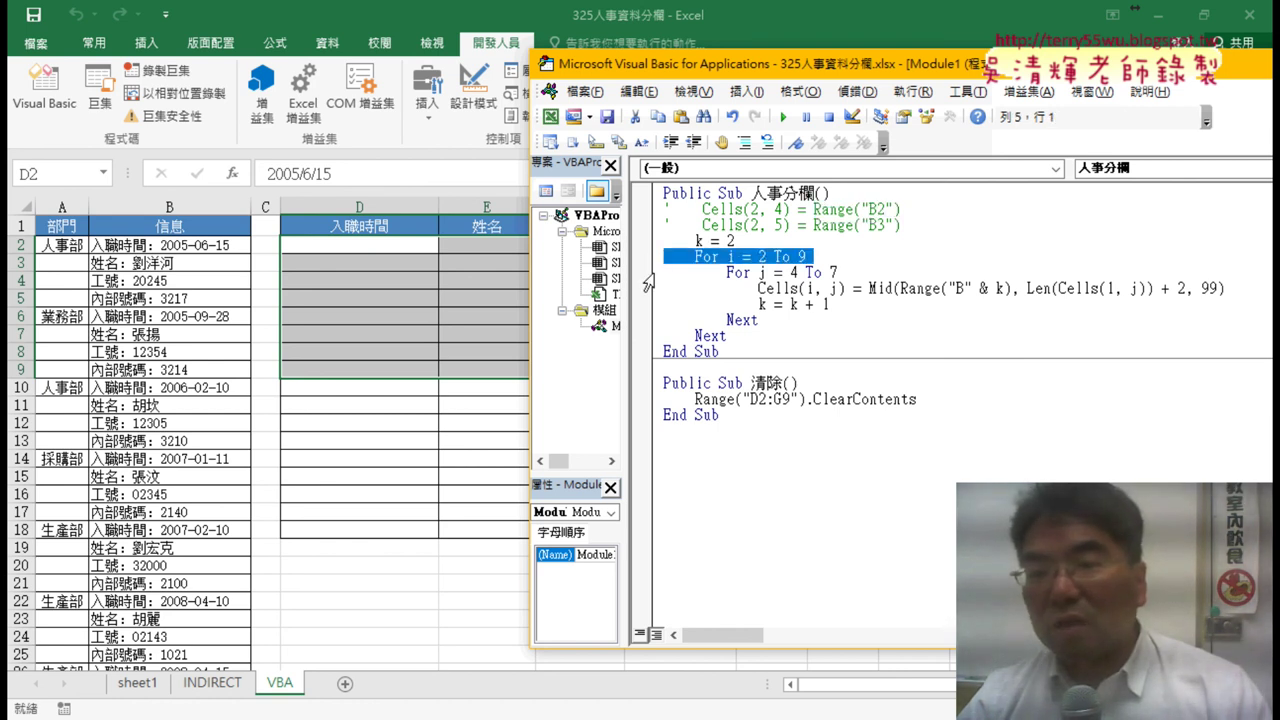
click(648, 273)
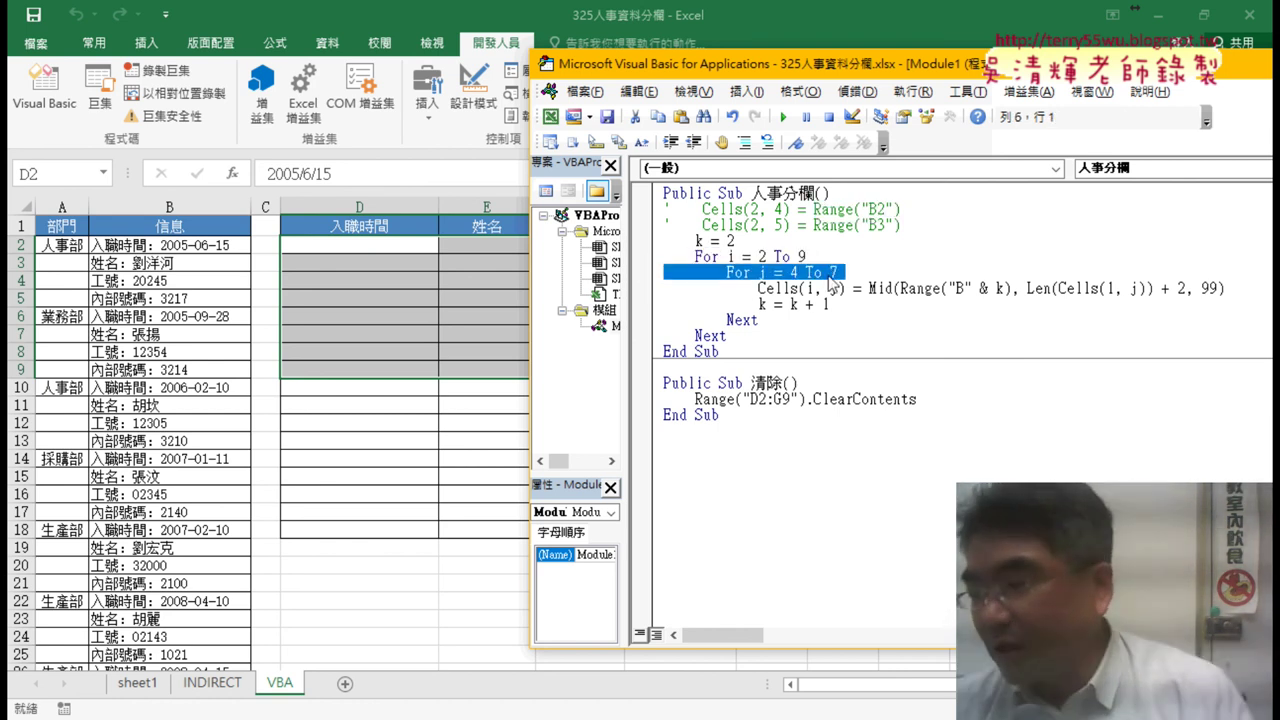